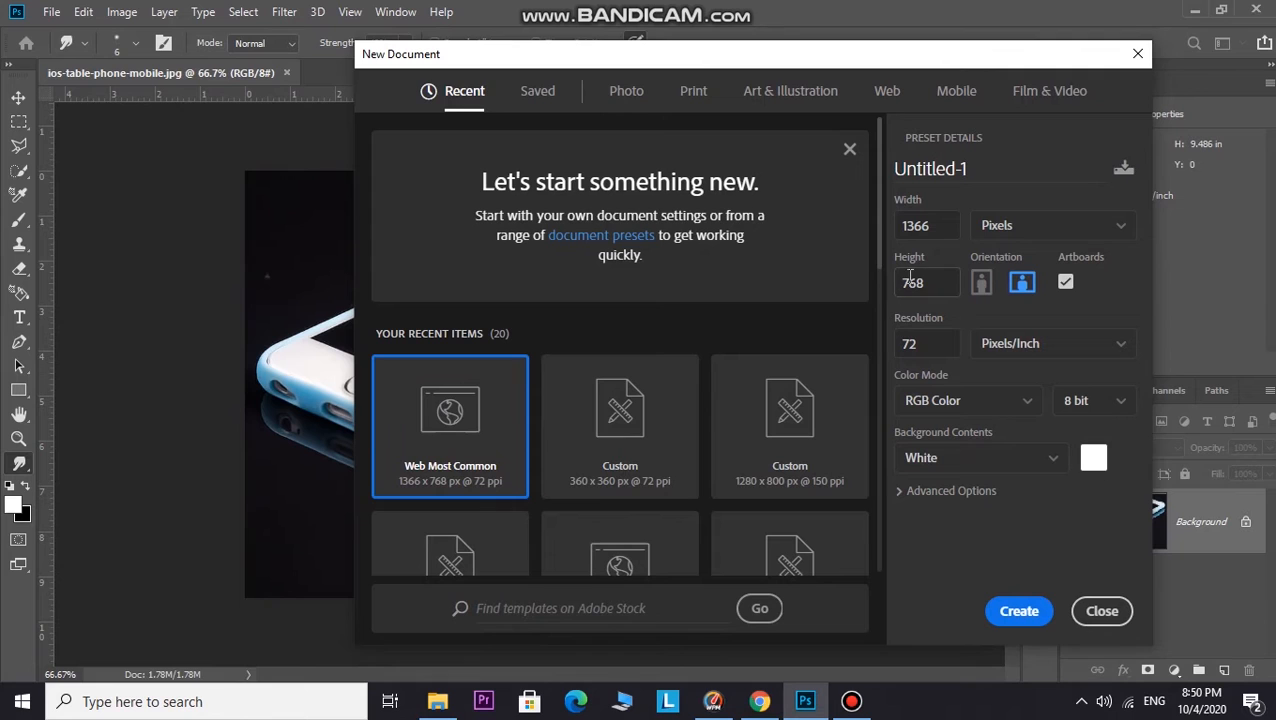
# - Choose the Web Large 1920 x 1080 px preset for the new document
pyautogui.click(540, 84)
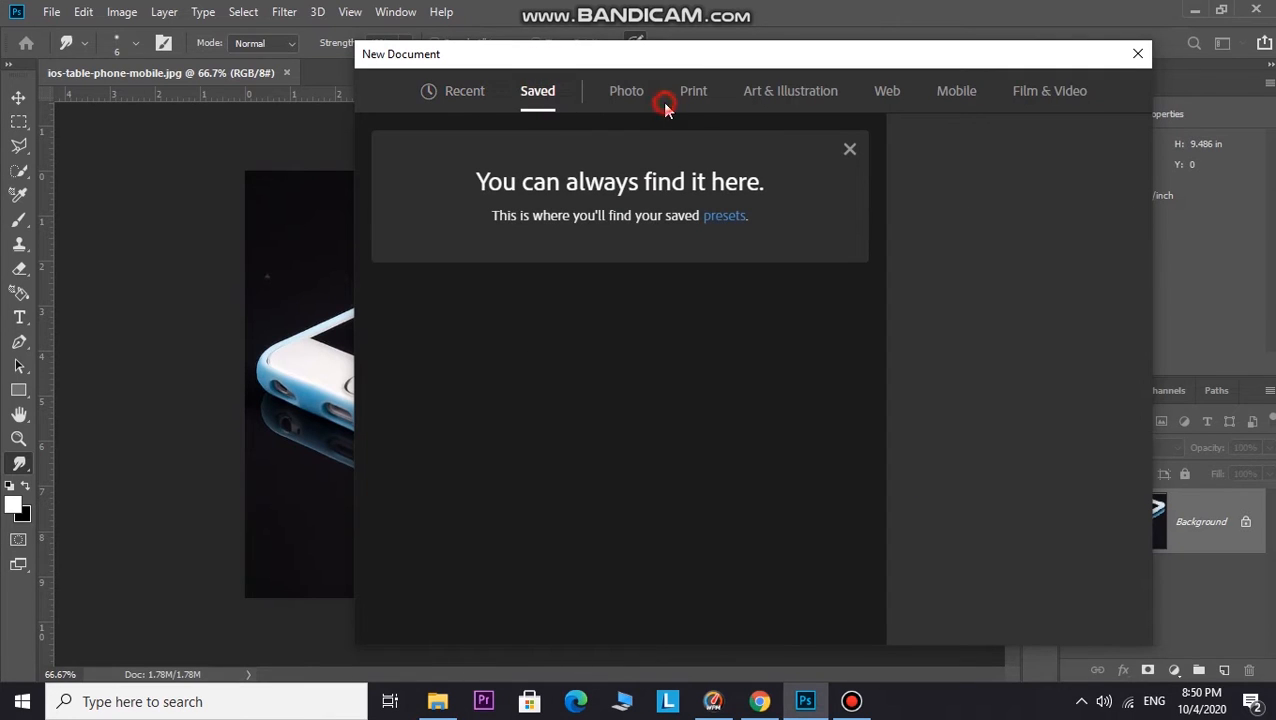
pyautogui.click(957, 102)
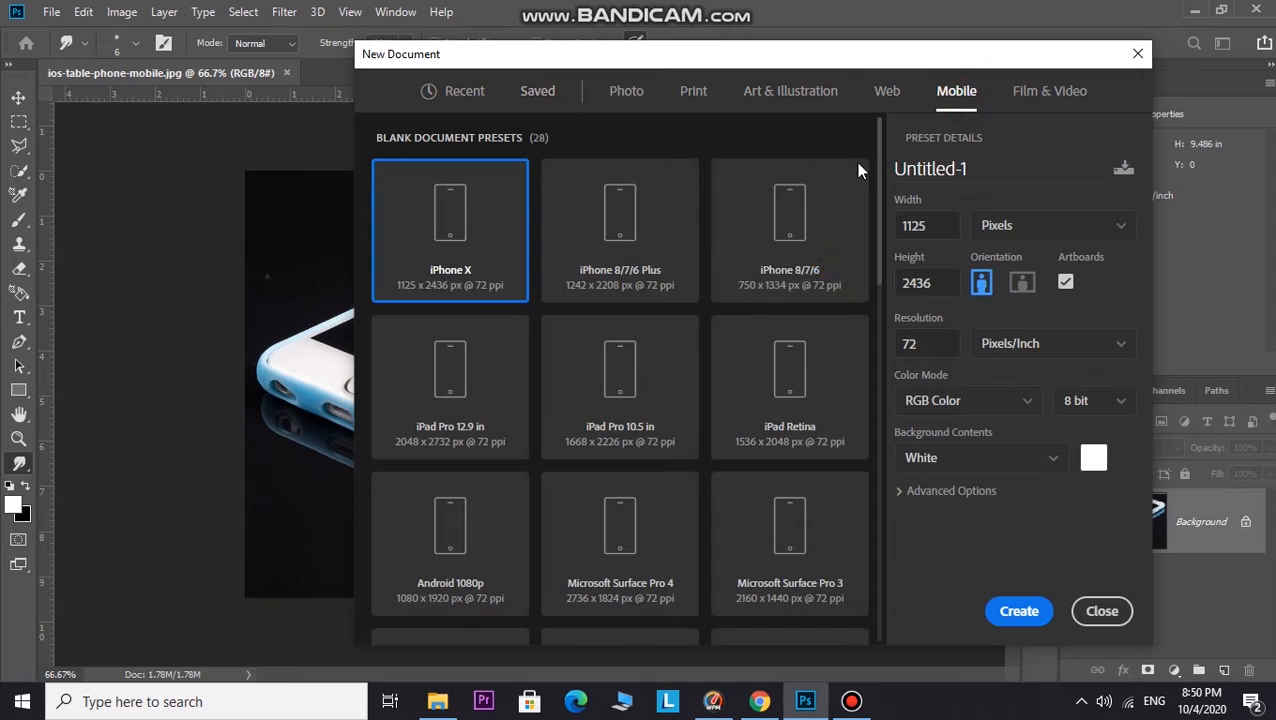
pyautogui.click(830, 98)
pyautogui.click(880, 100)
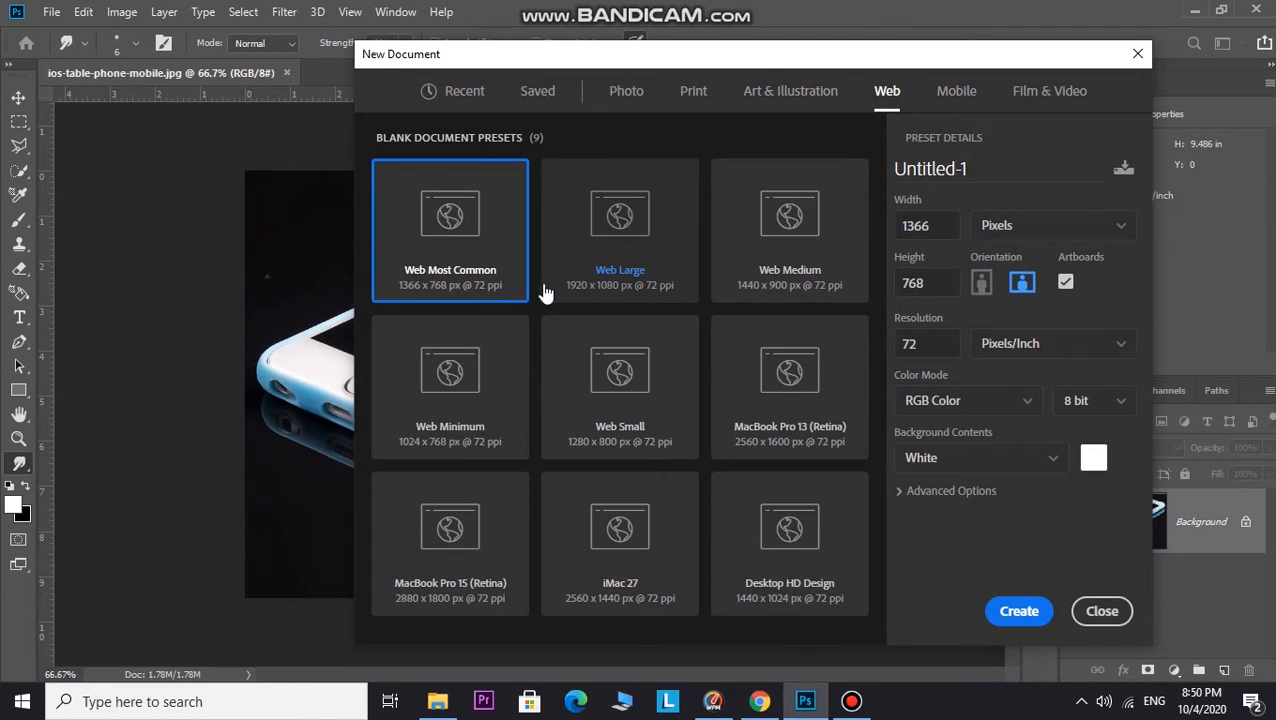
pyautogui.click(621, 283)
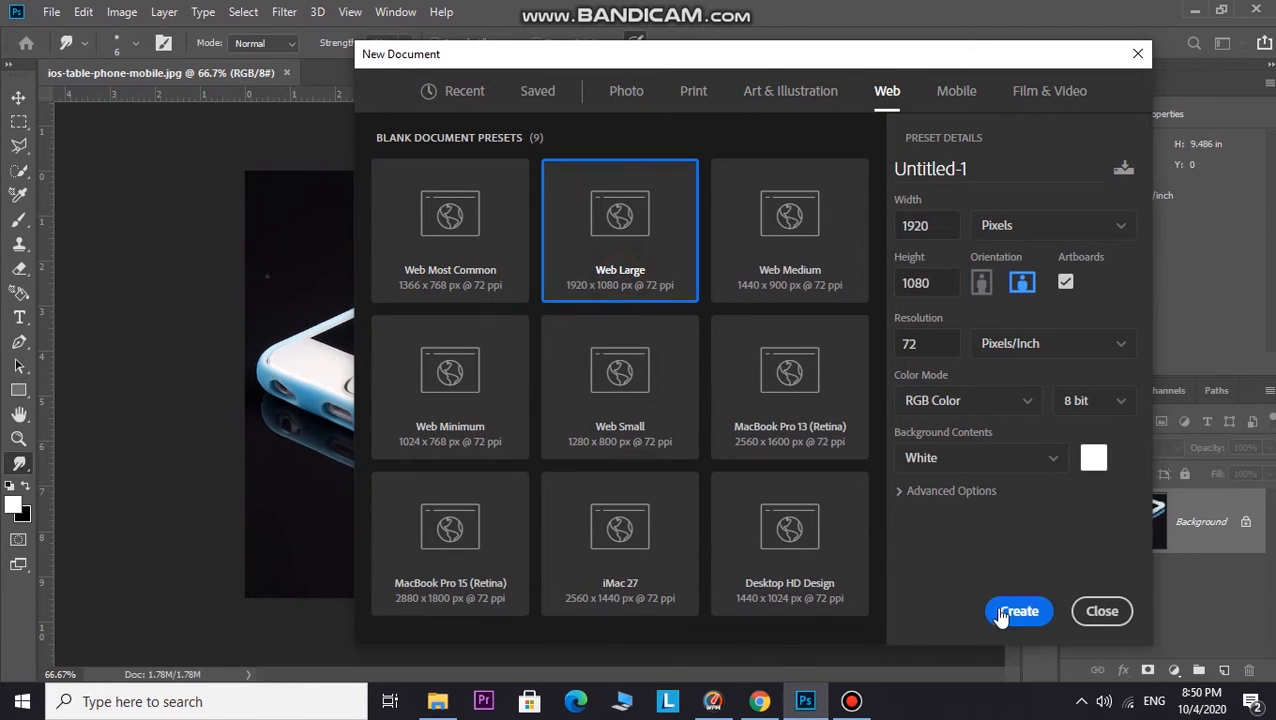
pyautogui.click(1000, 401)
pyautogui.click(1000, 401)
pyautogui.click(1020, 341)
pyautogui.click(1023, 320)
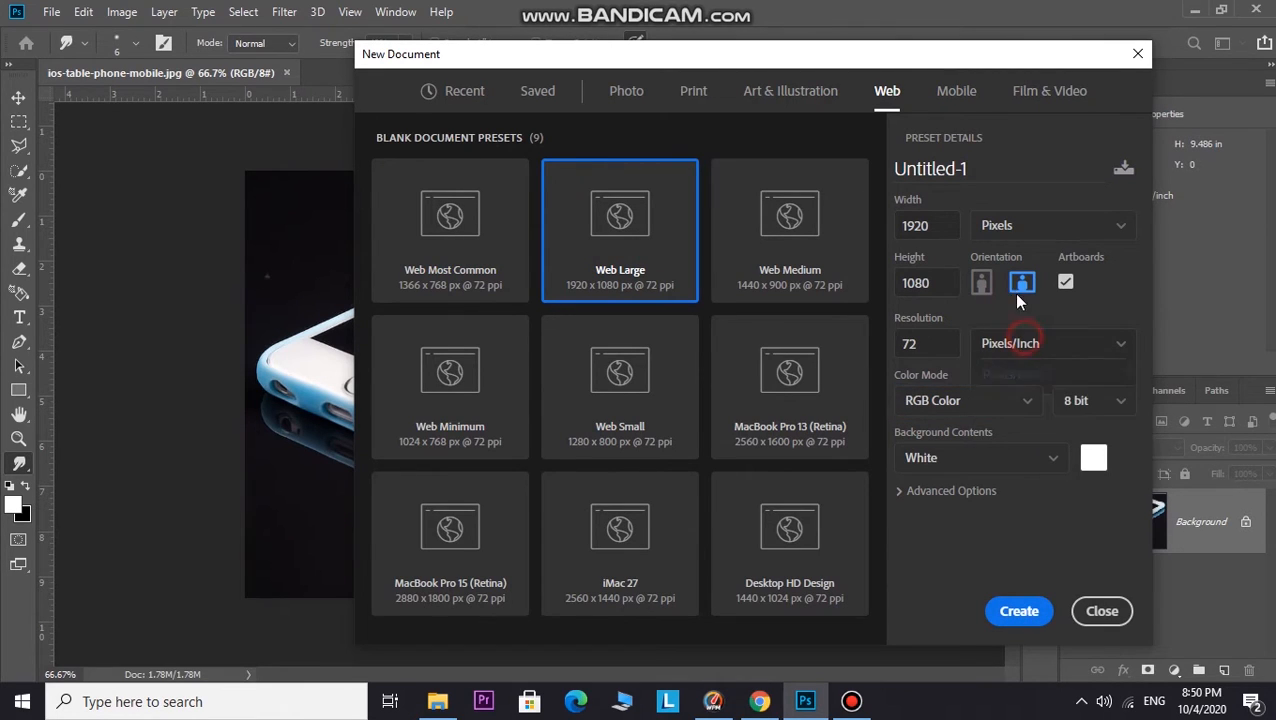
# - Change the new document's units to inches and set its width to 10
pyautogui.click(1051, 228)
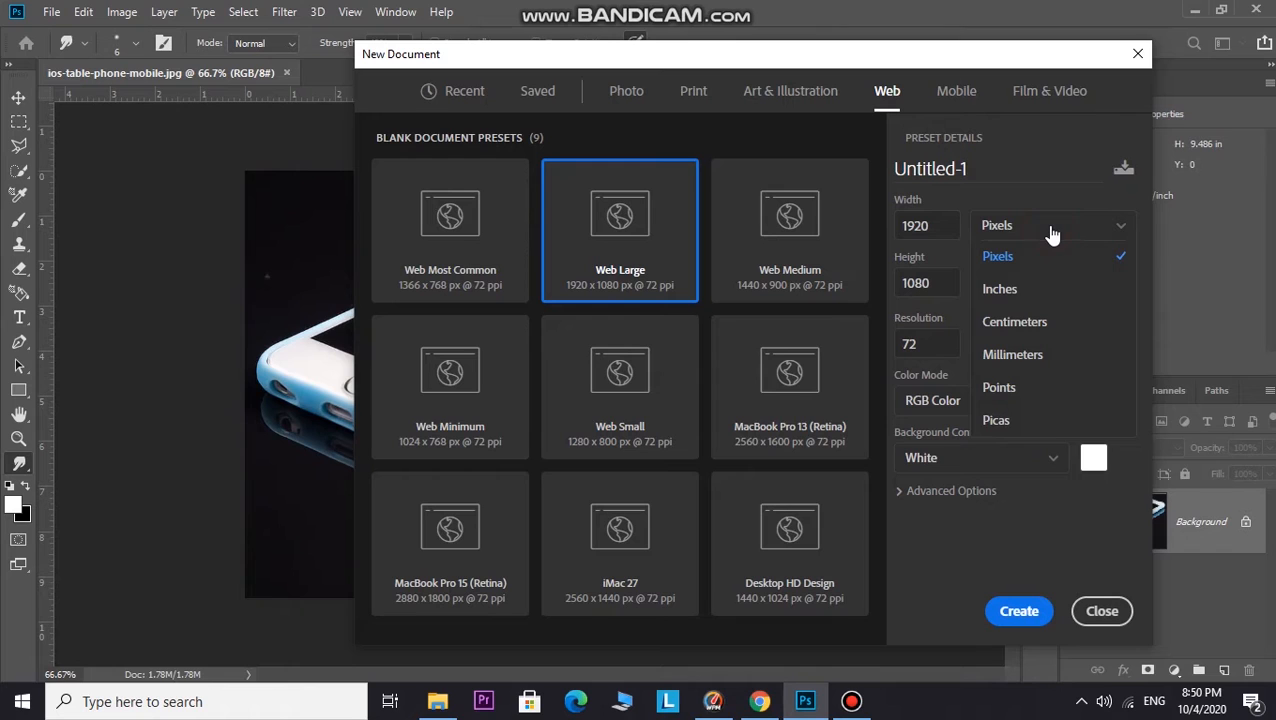
pyautogui.click(1050, 283)
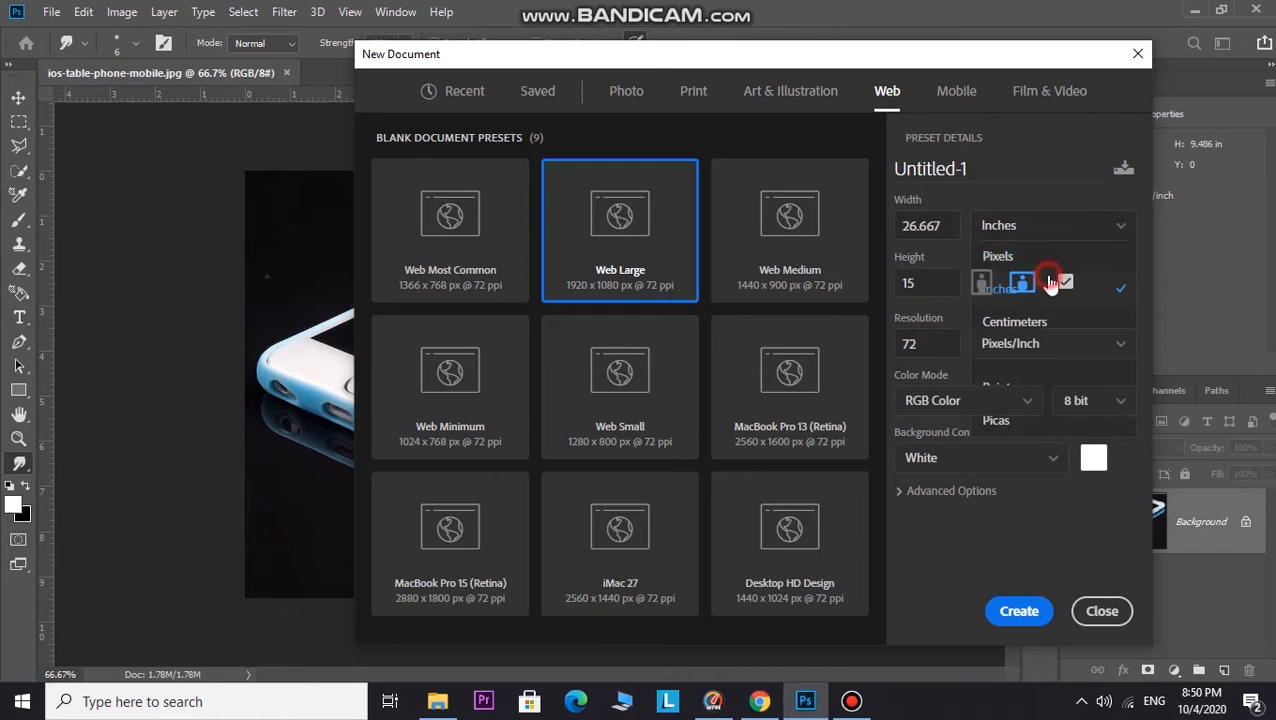
pyautogui.doubleClick(907, 226)
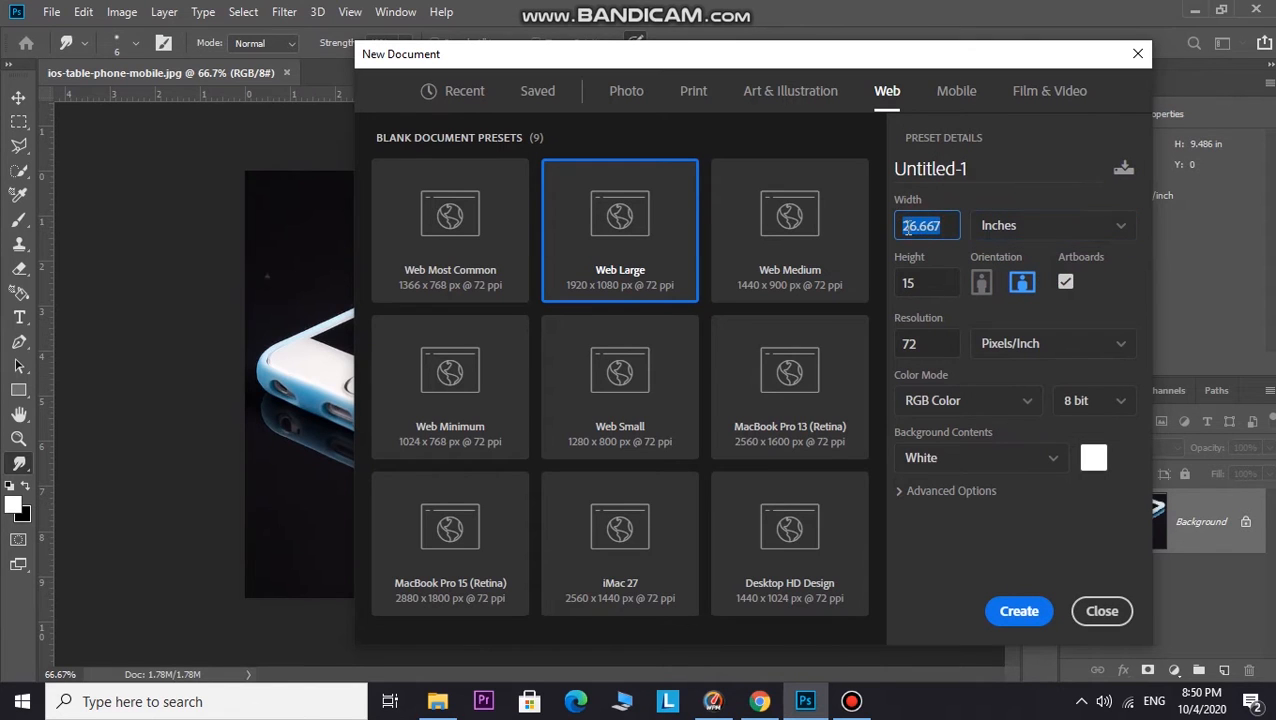
pyautogui.write('10')
pyautogui.click(944, 284)
# - Set the bit depth to 16 bit with RGB Color and create the document
pyautogui.click(1023, 325)
pyautogui.click(1018, 406)
pyautogui.click(1010, 400)
pyautogui.click(1088, 400)
pyautogui.click(1082, 464)
pyautogui.click(1024, 393)
pyautogui.click(1028, 395)
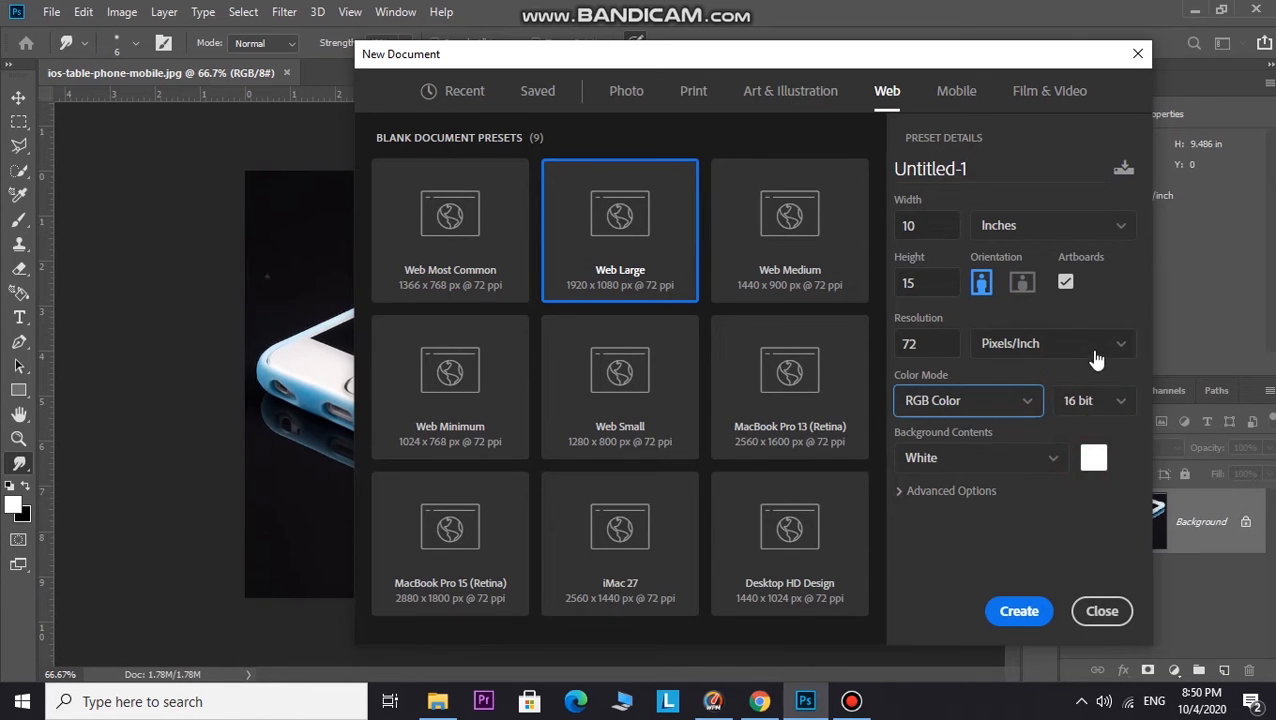
pyautogui.click(1020, 610)
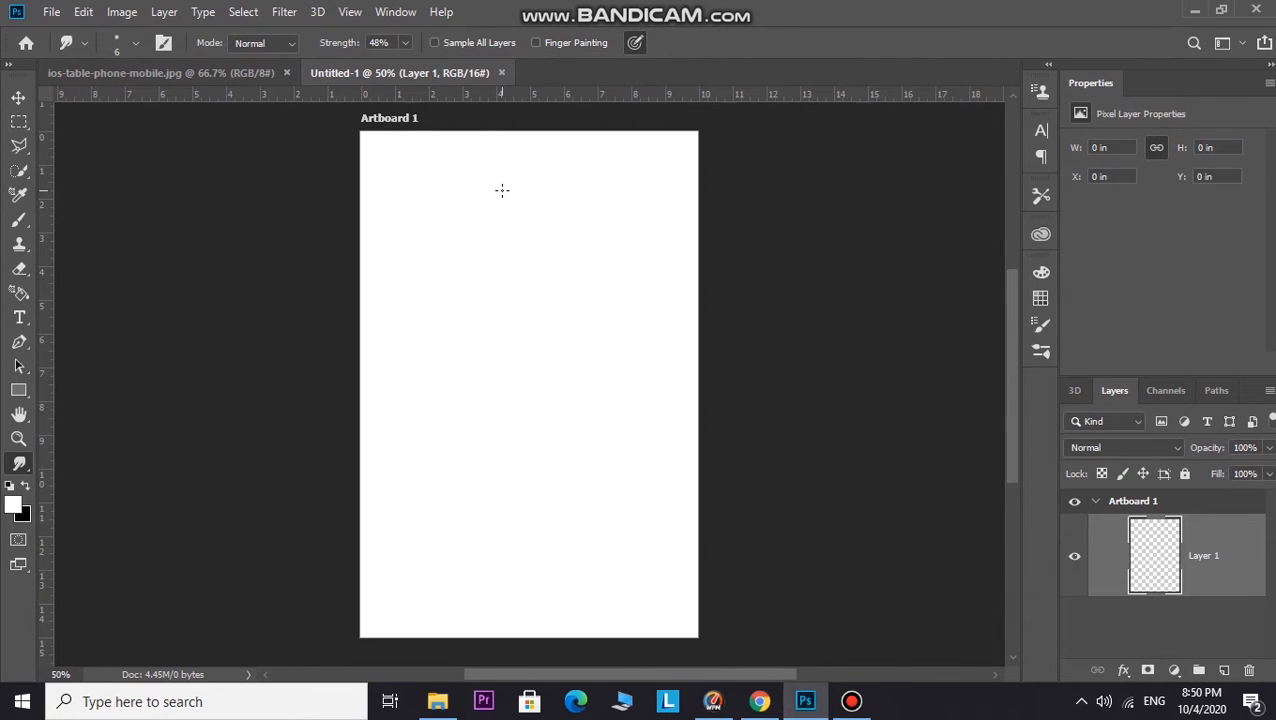
# - Switch to the ios-table-phone-mobile.jpg document and unlock its Background layer
pyautogui.click(148, 74)
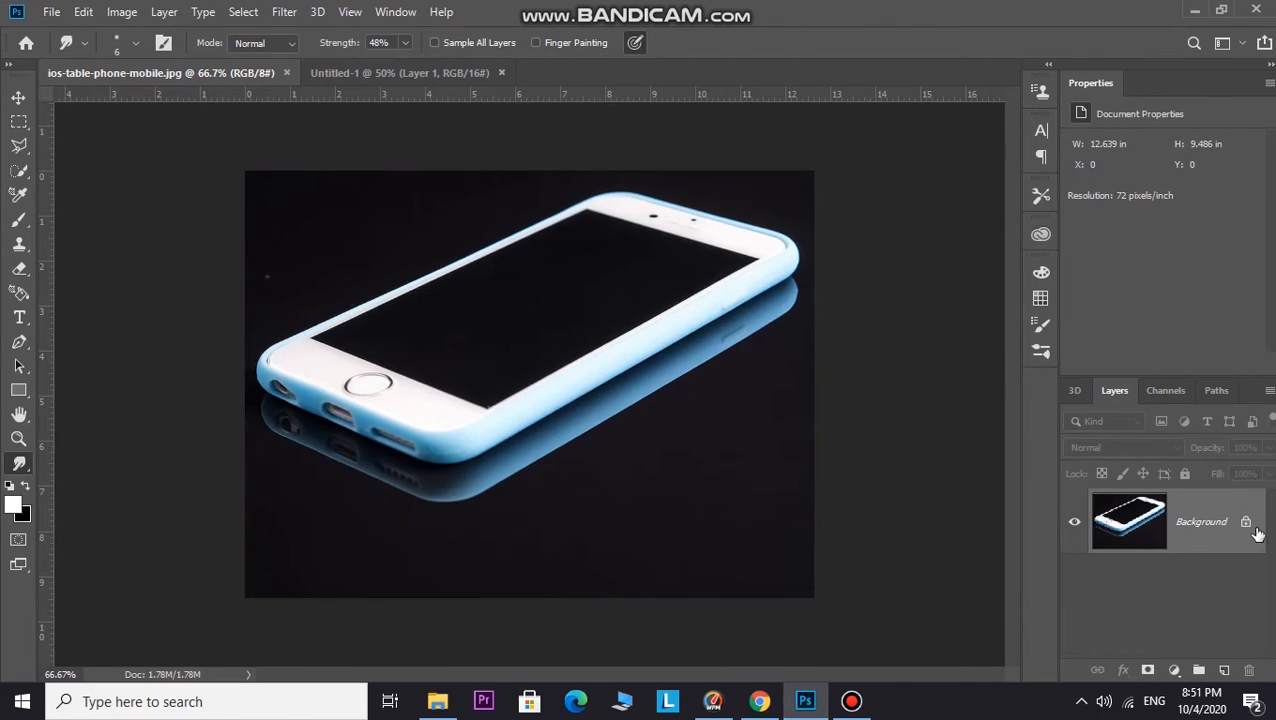
pyautogui.doubleClick(1252, 528)
pyautogui.click(809, 201)
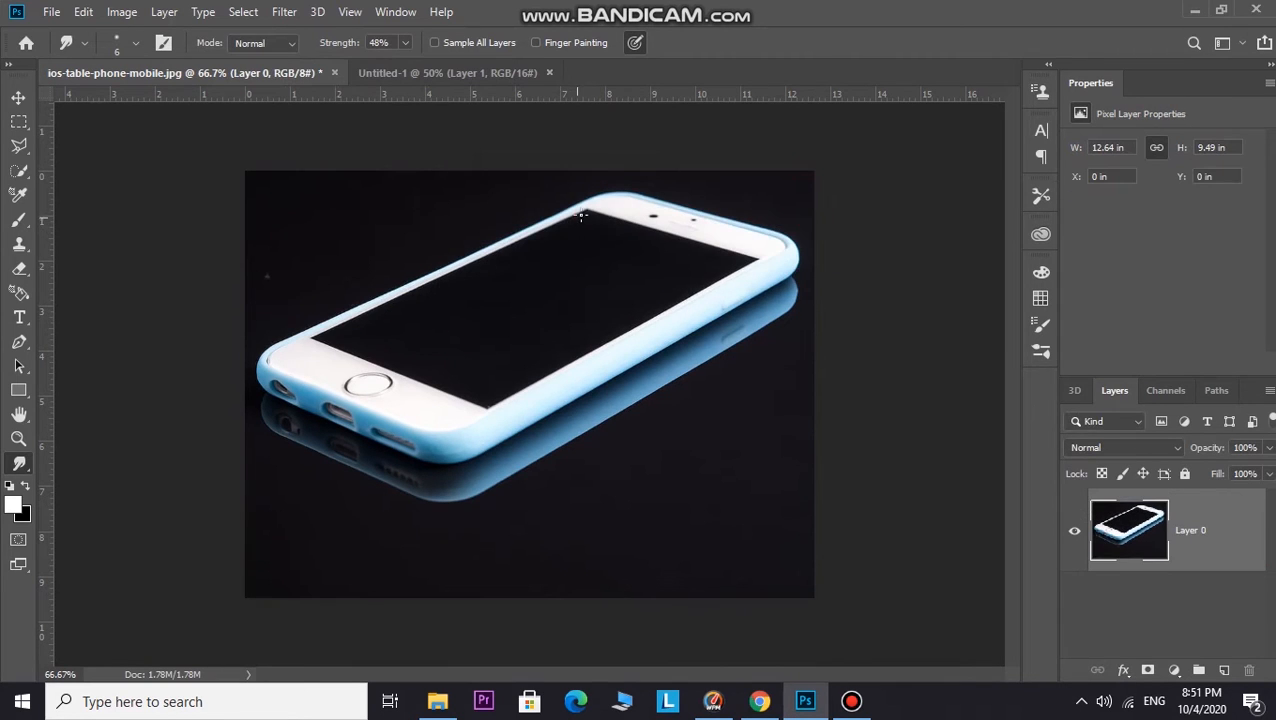
# - Select the phone and its reflection with the Quick Selection tool and hide the black background with a layer mask
pyautogui.click(17, 173)
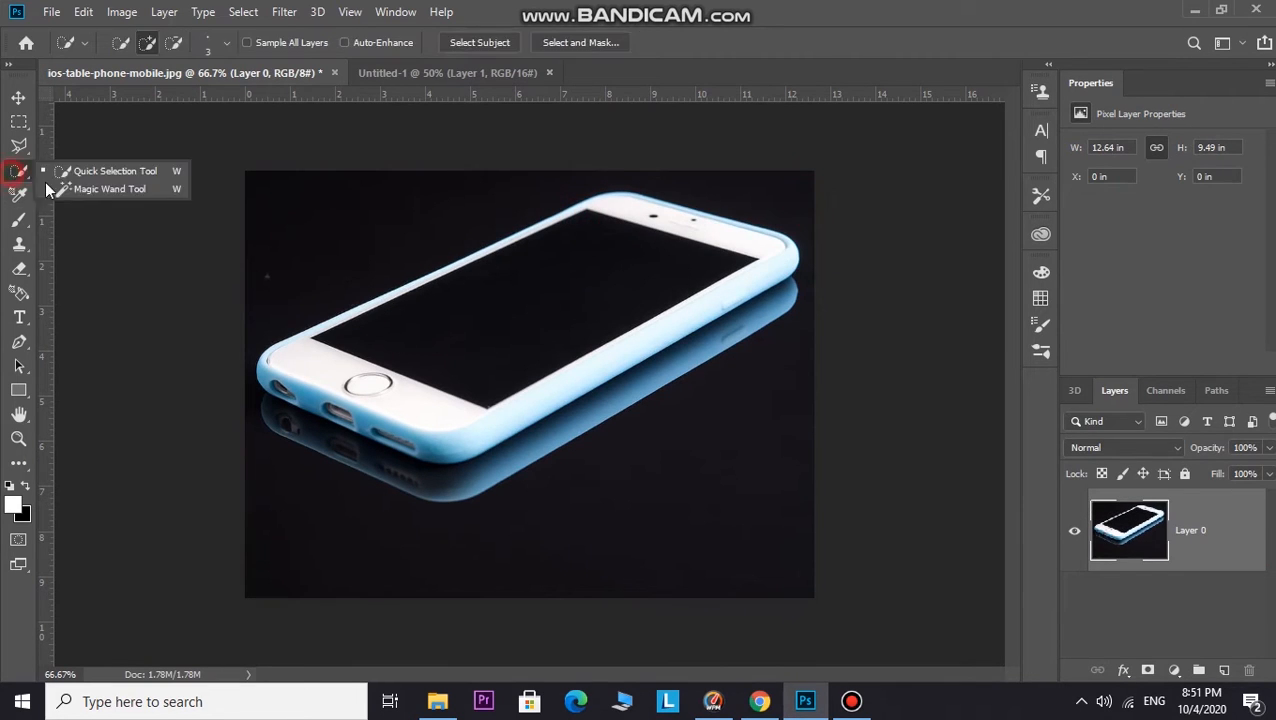
pyautogui.moveTo(650, 233)
pyautogui.mouseDown()
pyautogui.moveTo(663, 208)
pyautogui.moveTo(423, 327)
pyautogui.mouseUp()
pyautogui.moveTo(318, 360)
pyautogui.mouseDown()
pyautogui.moveTo(330, 400)
pyautogui.moveTo(474, 433)
pyautogui.mouseUp()
pyautogui.moveTo(601, 390)
pyautogui.mouseDown()
pyautogui.moveTo(701, 338)
pyautogui.moveTo(501, 433)
pyautogui.moveTo(433, 474)
pyautogui.mouseUp()
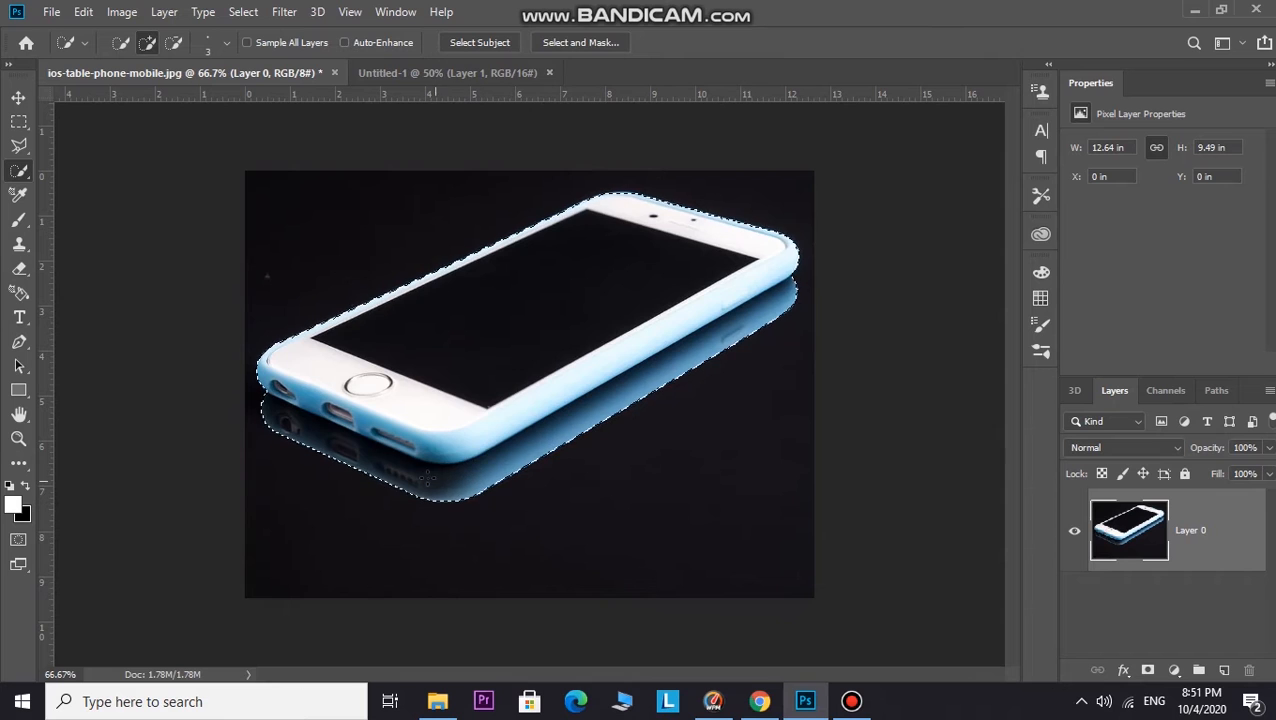
pyautogui.rightClick(403, 376)
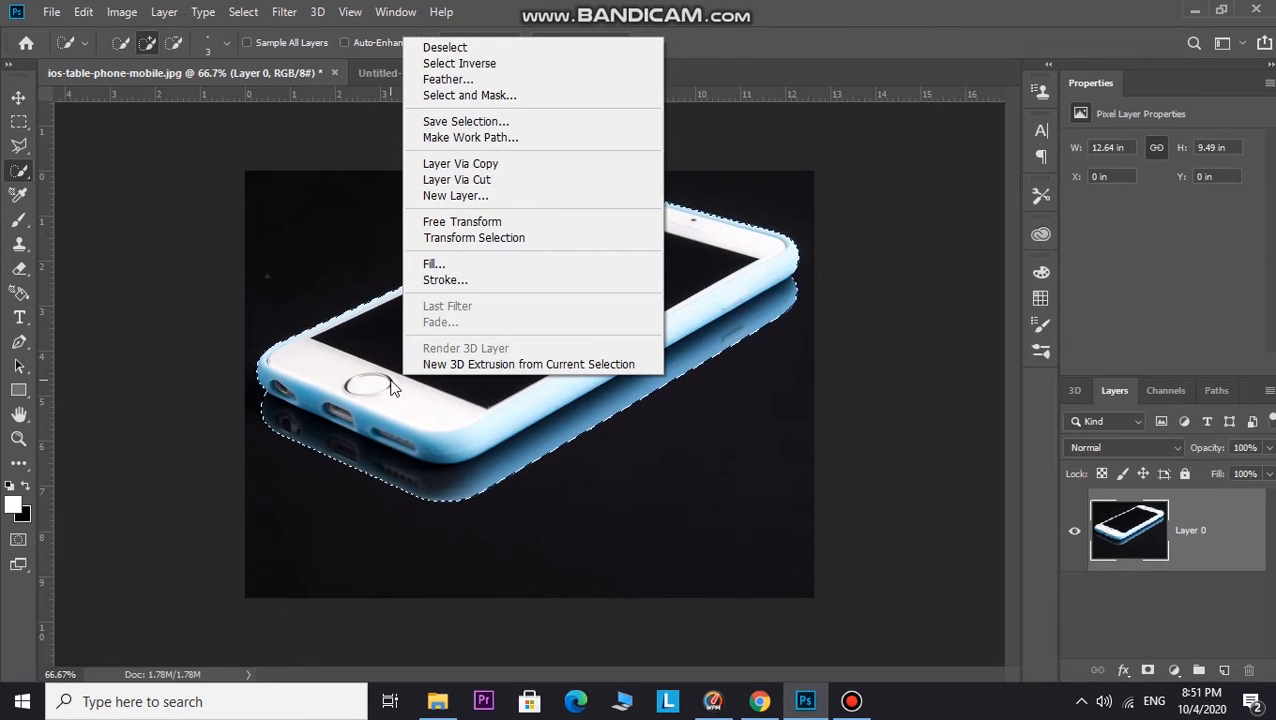
pyautogui.click(391, 380)
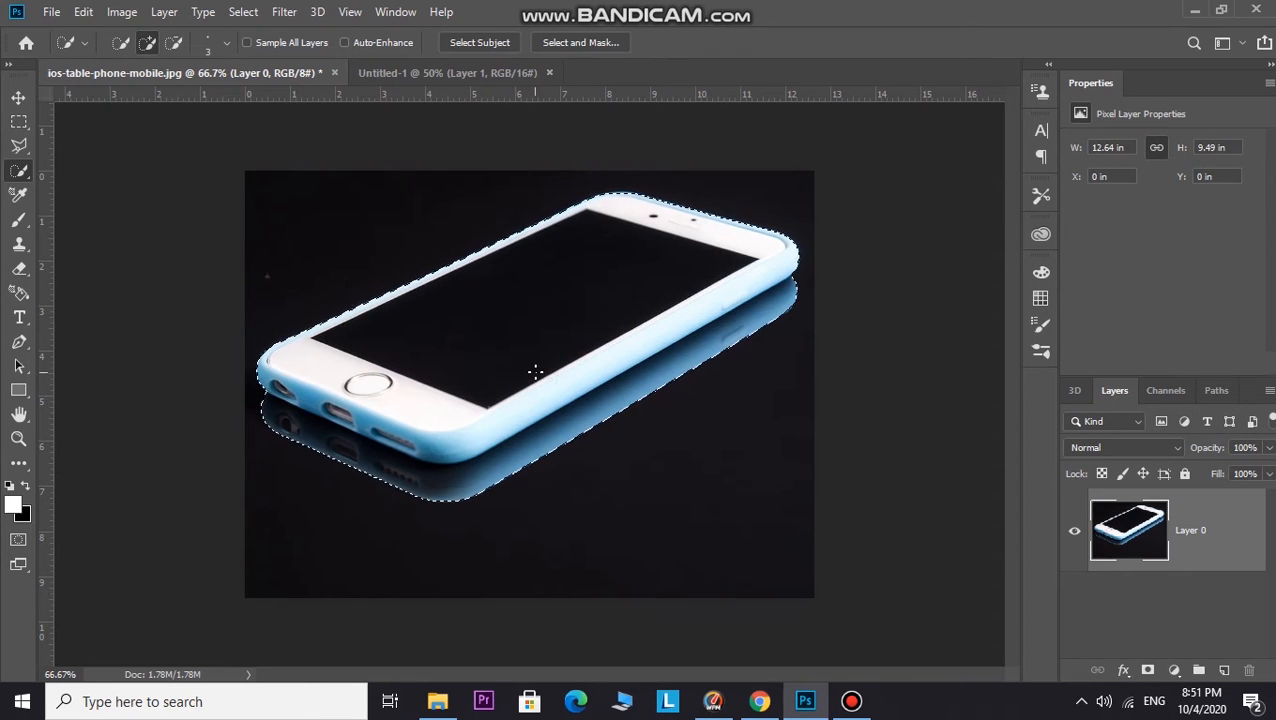
pyautogui.click(1148, 670)
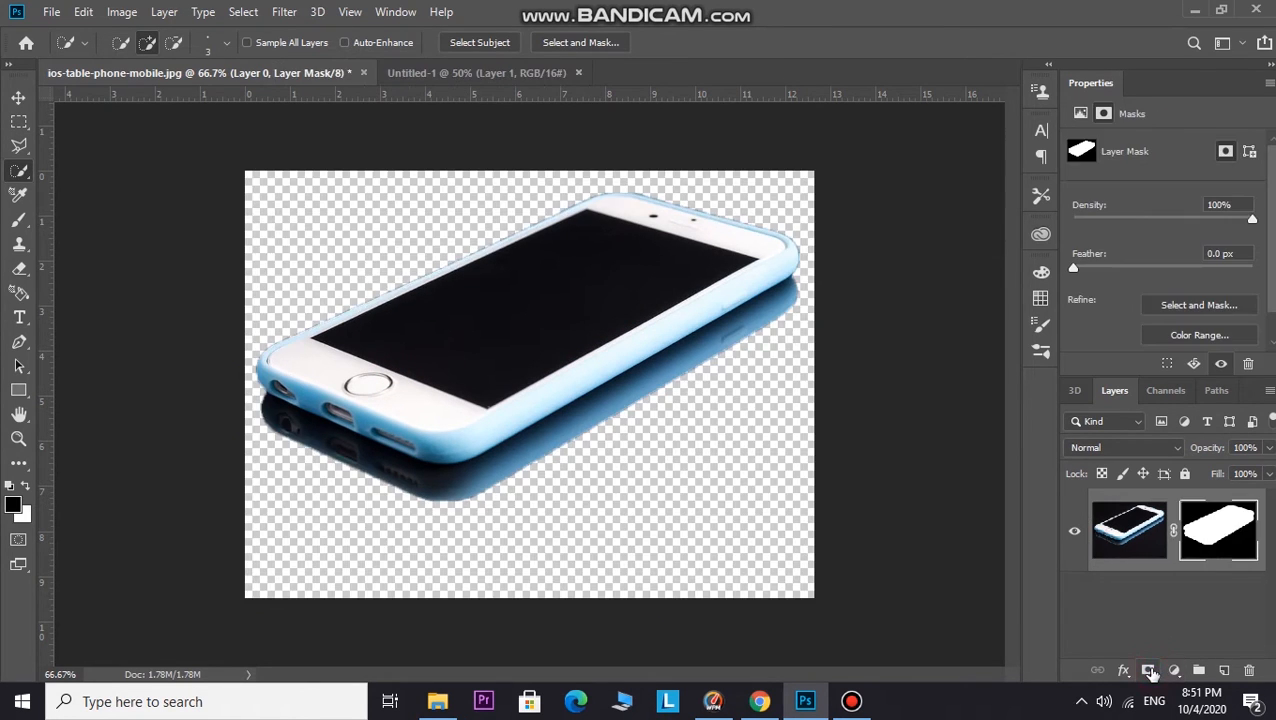
# - Move the masked phone into the Untitled-1 document and place it on the artboard
pyautogui.click(18, 97)
pyautogui.moveTo(586, 328); pyautogui.dragTo(320, 76)
pyautogui.moveTo(490, 82); pyautogui.dragTo(598, 413)
pyautogui.click(622, 287)
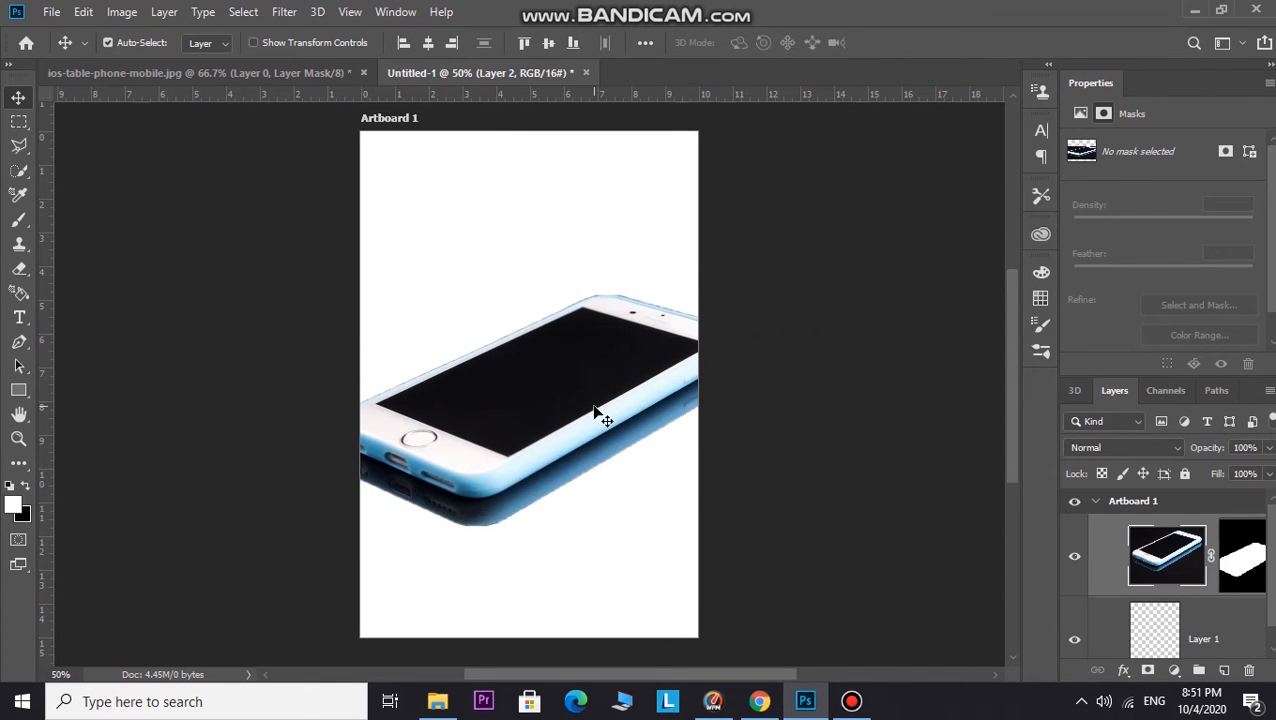
# - Scale the phone down to about 8.74 in wide and position it within the artboard, slightly below its middle
pyautogui.hotkey('ctrl', 't')
pyautogui.moveTo(752, 277); pyautogui.dragTo(632, 364)
pyautogui.moveTo(498, 466); pyautogui.dragTo(590, 423)
pyautogui.click(242, 359)
# - Apply the layer mask on the phone layer permanently and deselect the layer
pyautogui.click(1247, 569)
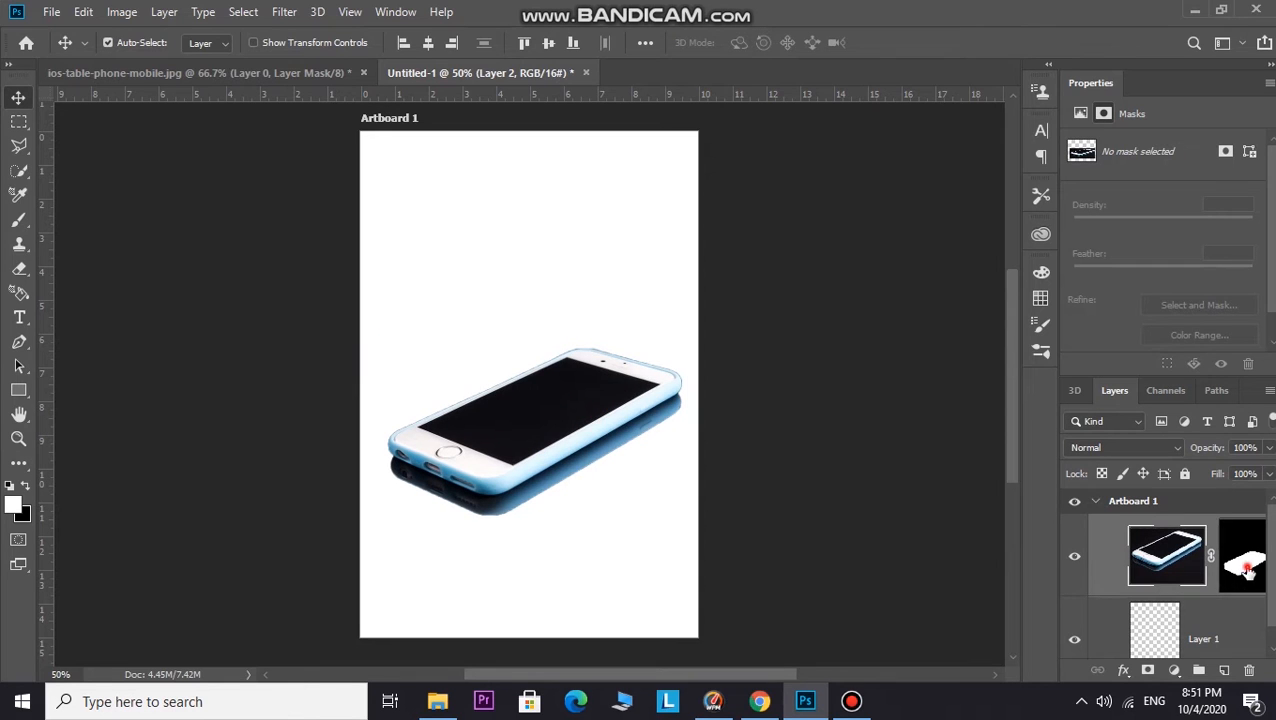
pyautogui.moveTo(1078, 266); pyautogui.dragTo(1082, 269)
pyautogui.rightClick(1262, 541)
pyautogui.click(1190, 416)
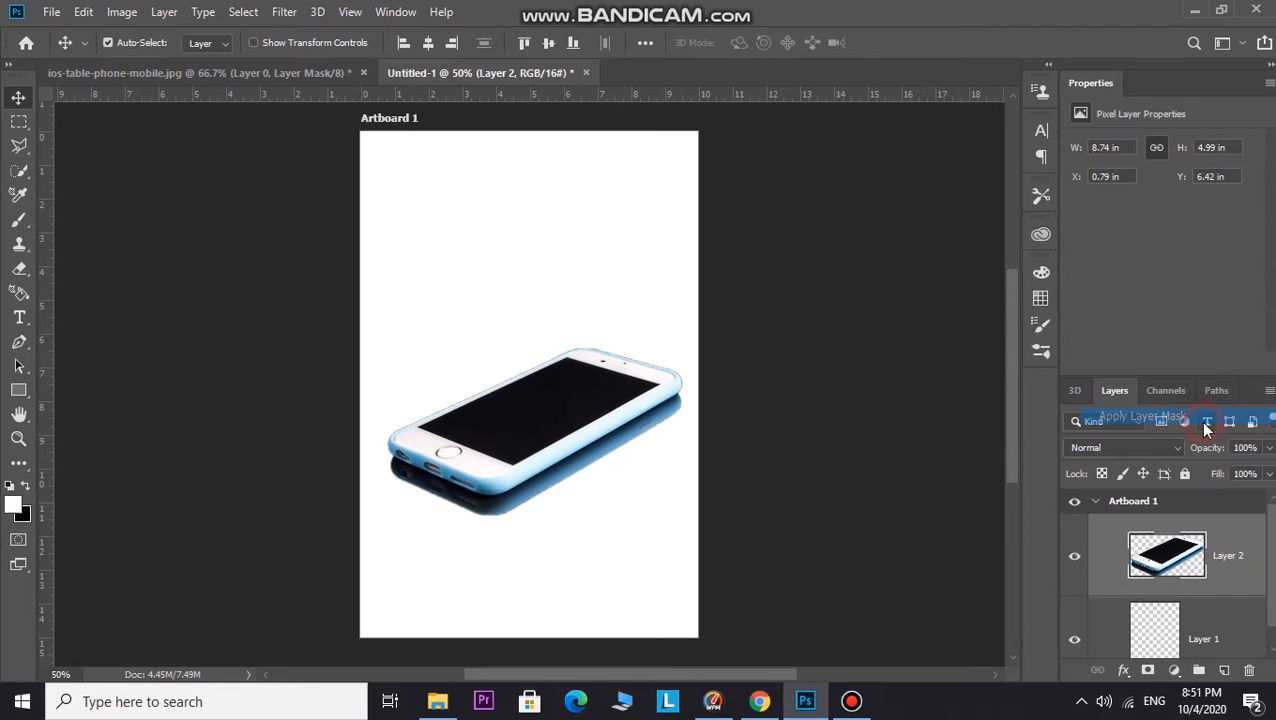
pyautogui.moveTo(572, 436)
pyautogui.mouseDown()
pyautogui.moveTo(567, 459)
pyautogui.moveTo(568, 436)
pyautogui.mouseUp()
pyautogui.click(293, 390)
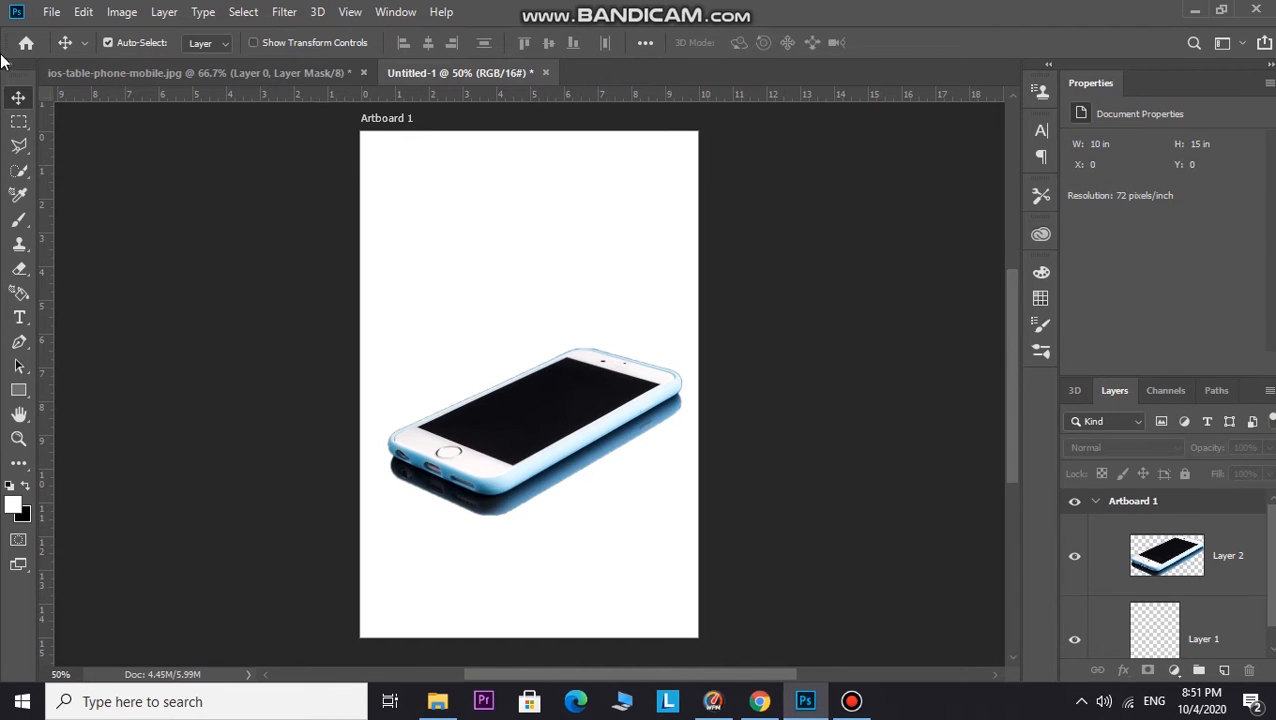
pyautogui.click(50, 12)
pyautogui.click(83, 12)
# - Draw a closed four-cornered white shape, about 514 x 231 px, over the phone's black screen with the Pen tool
pyautogui.hotkey('ctrl', '+')
pyautogui.hotkey('ctrl', '+')
pyautogui.hotkey('ctrl', '+')
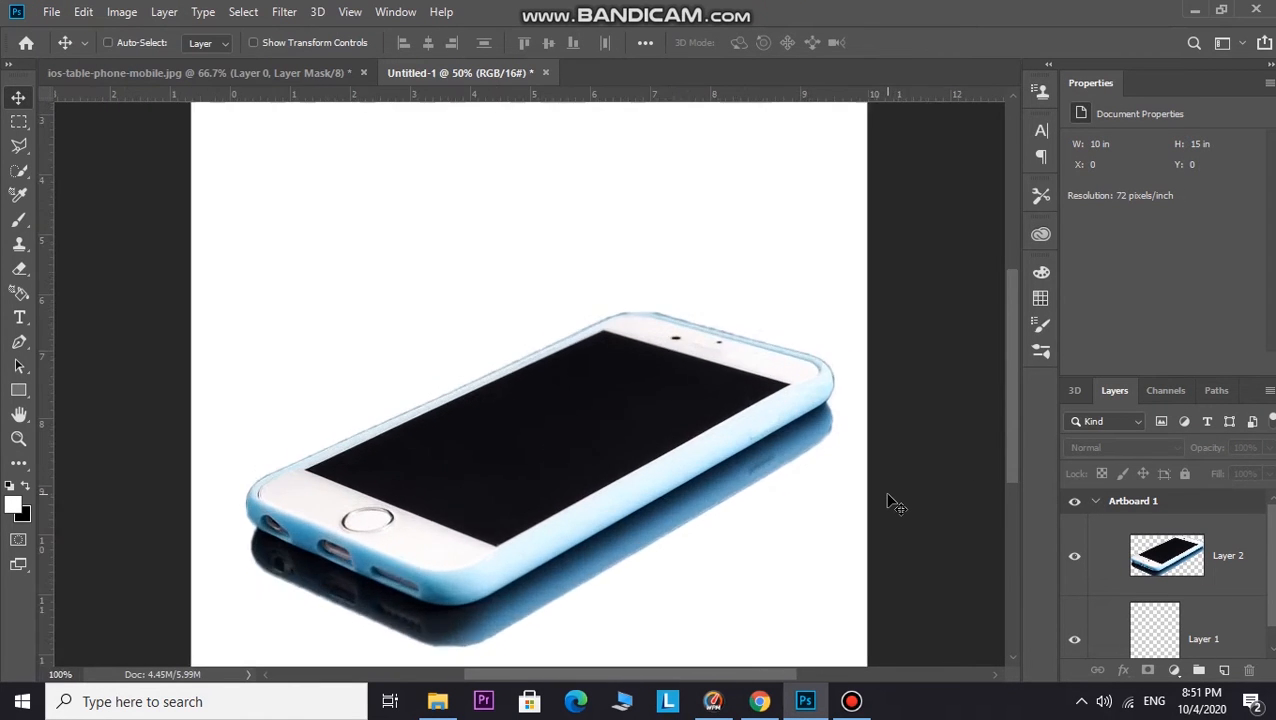
pyautogui.hotkey('ctrl', '-')
pyautogui.hotkey('ctrl', '-')
pyautogui.hotkey('ctrl', '-')
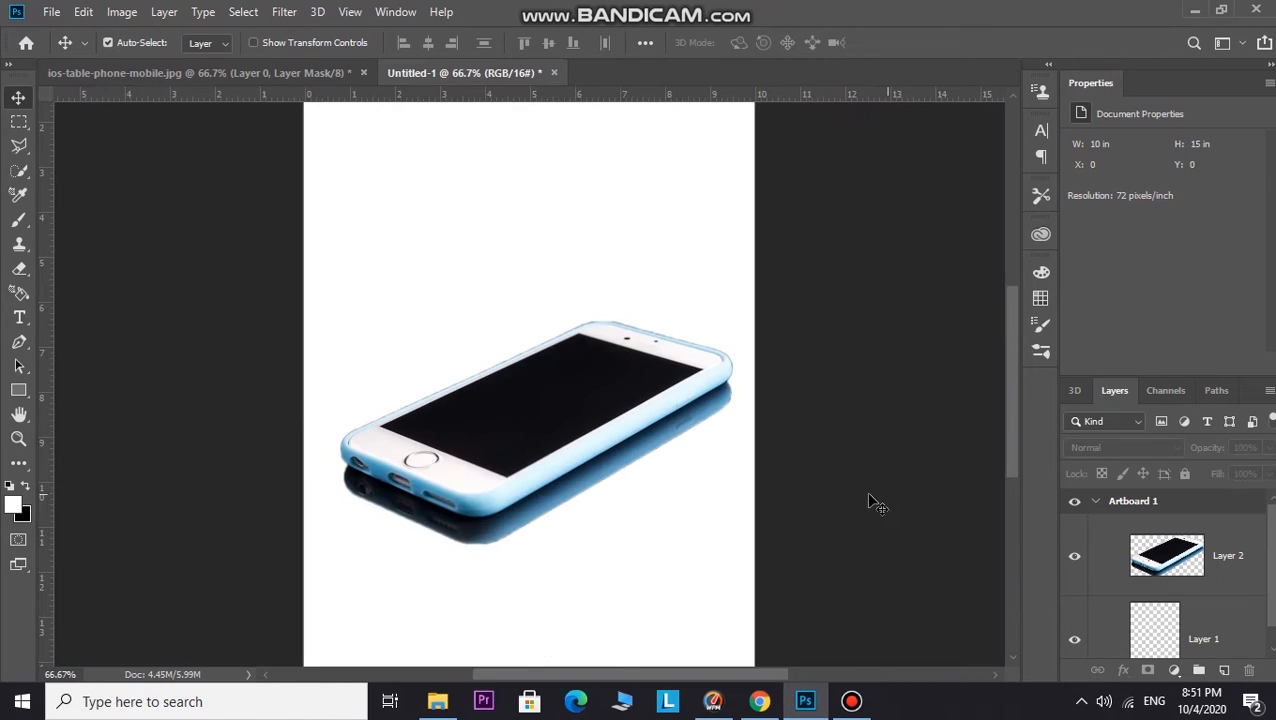
pyautogui.click(19, 342)
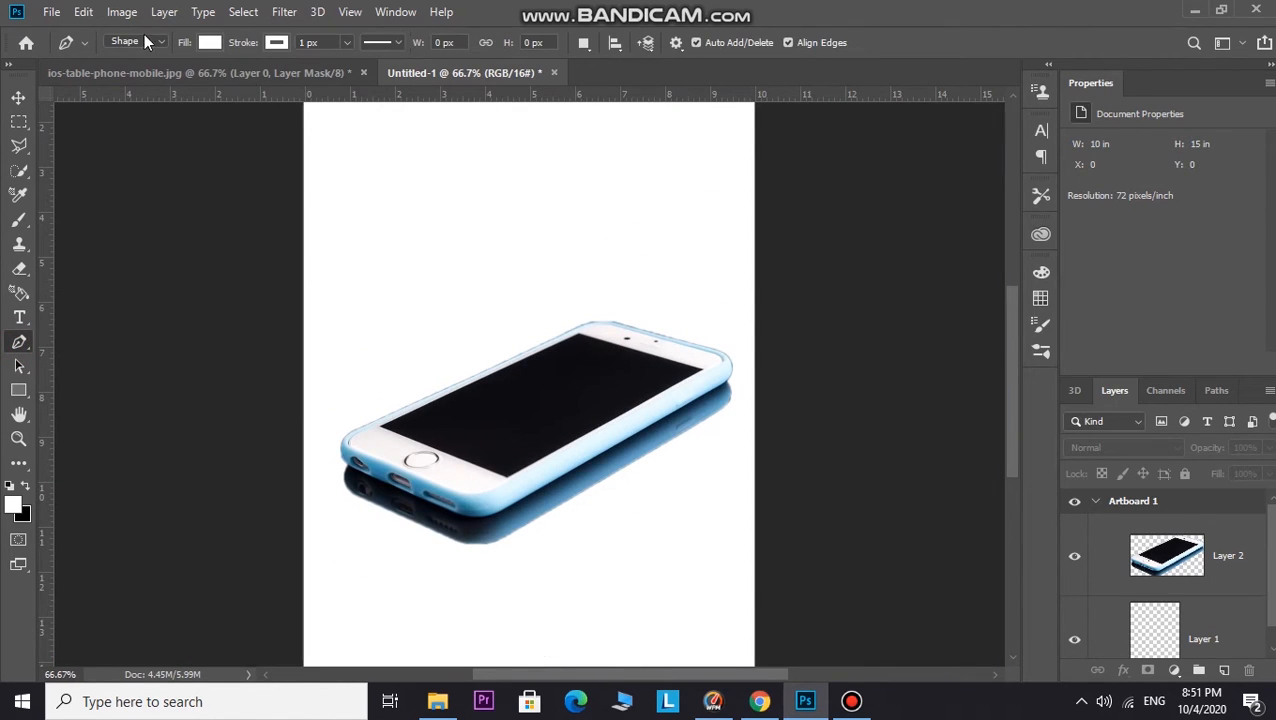
pyautogui.click(580, 335)
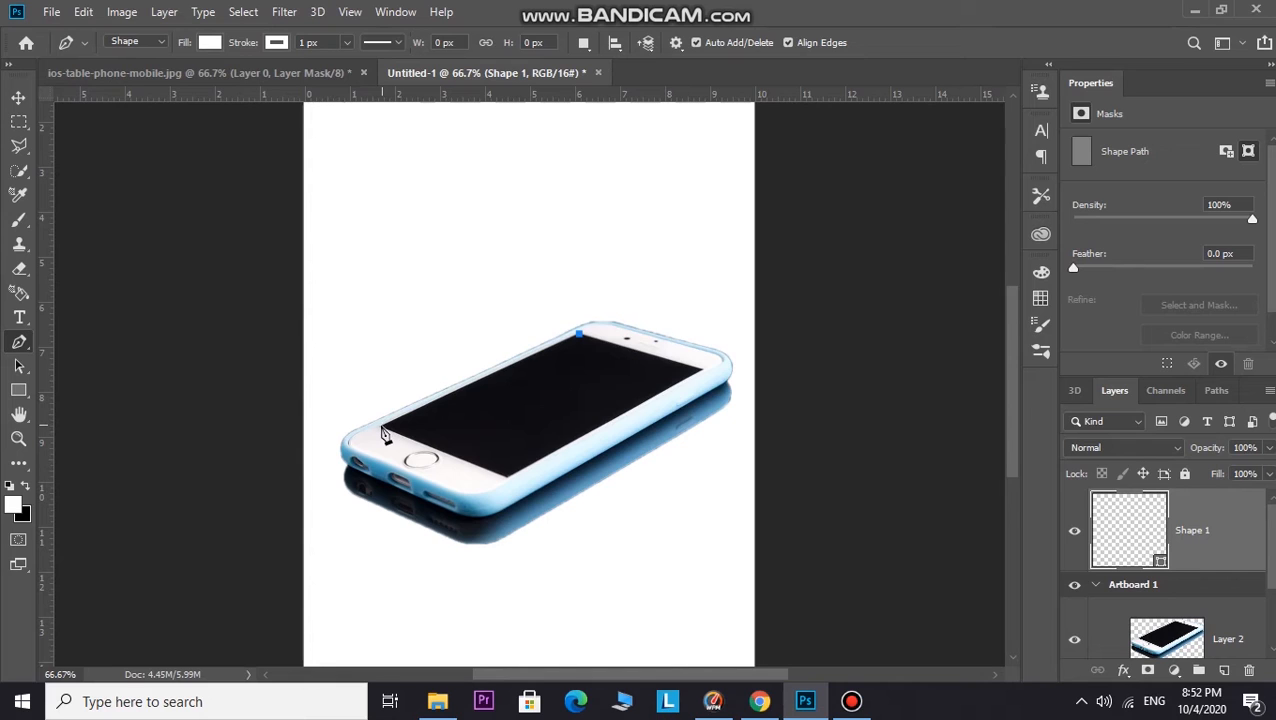
pyautogui.click(381, 429)
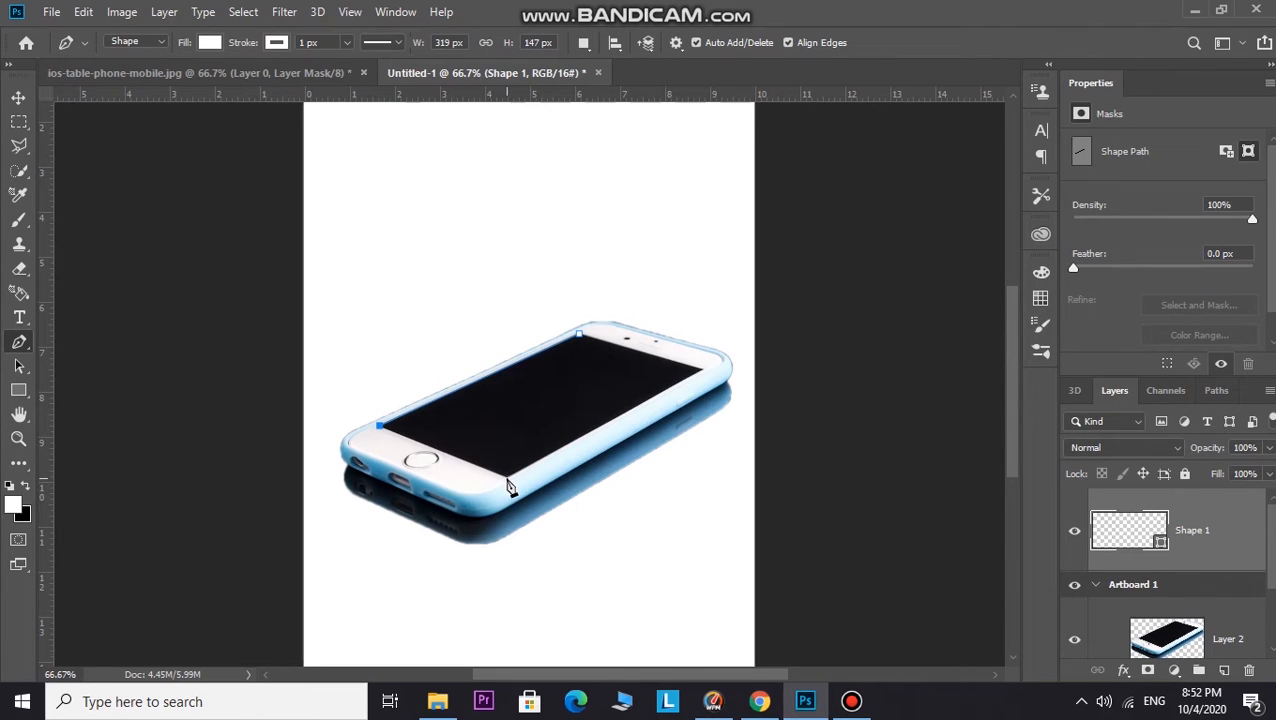
pyautogui.click(506, 479)
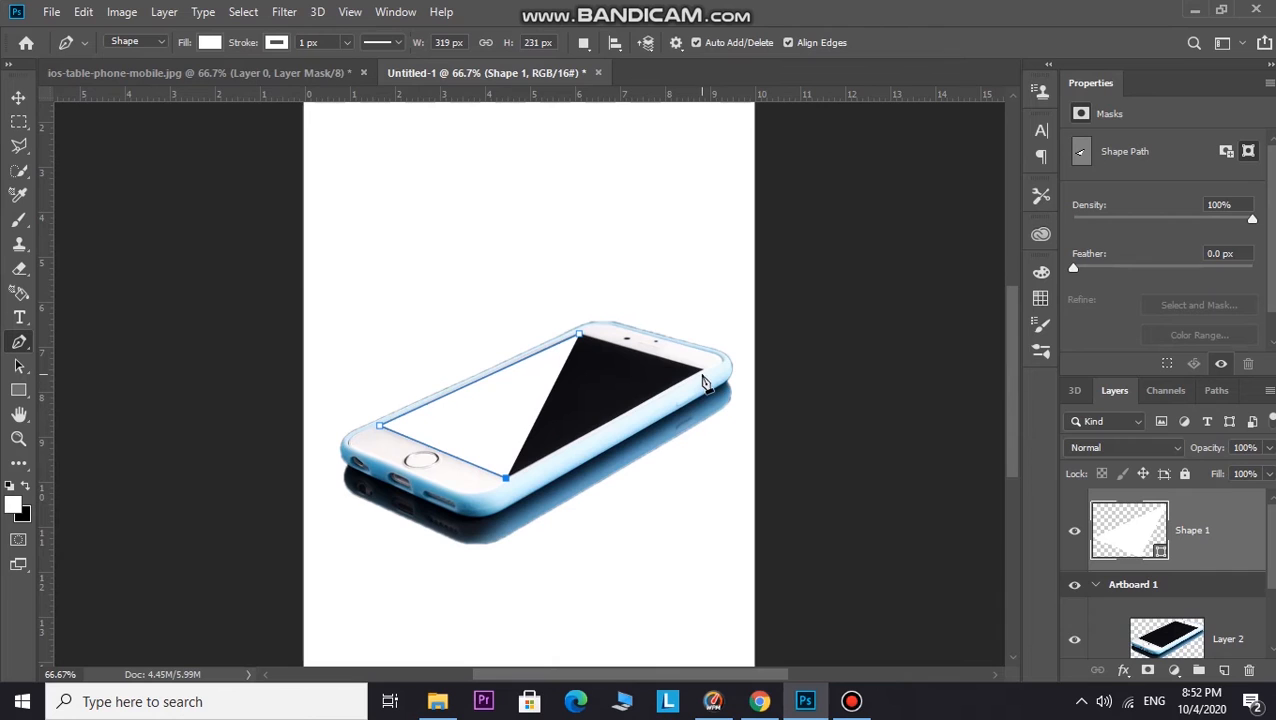
pyautogui.click(701, 370)
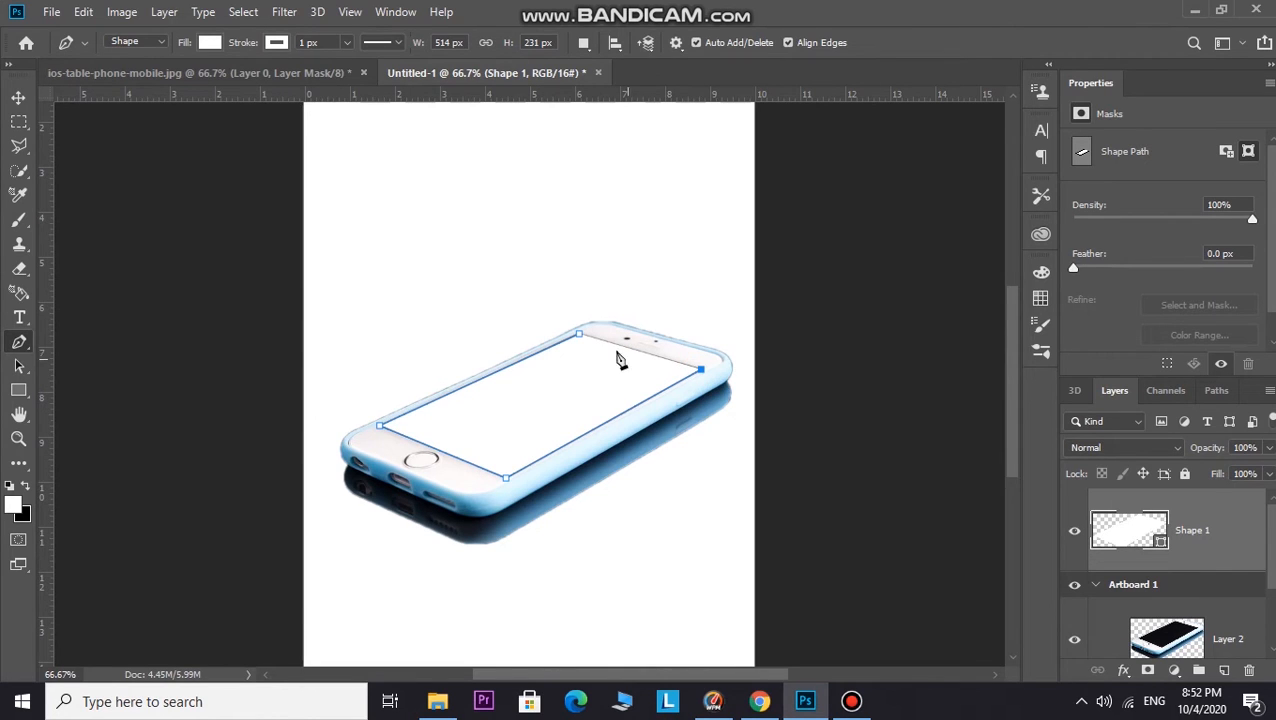
pyautogui.click(580, 335)
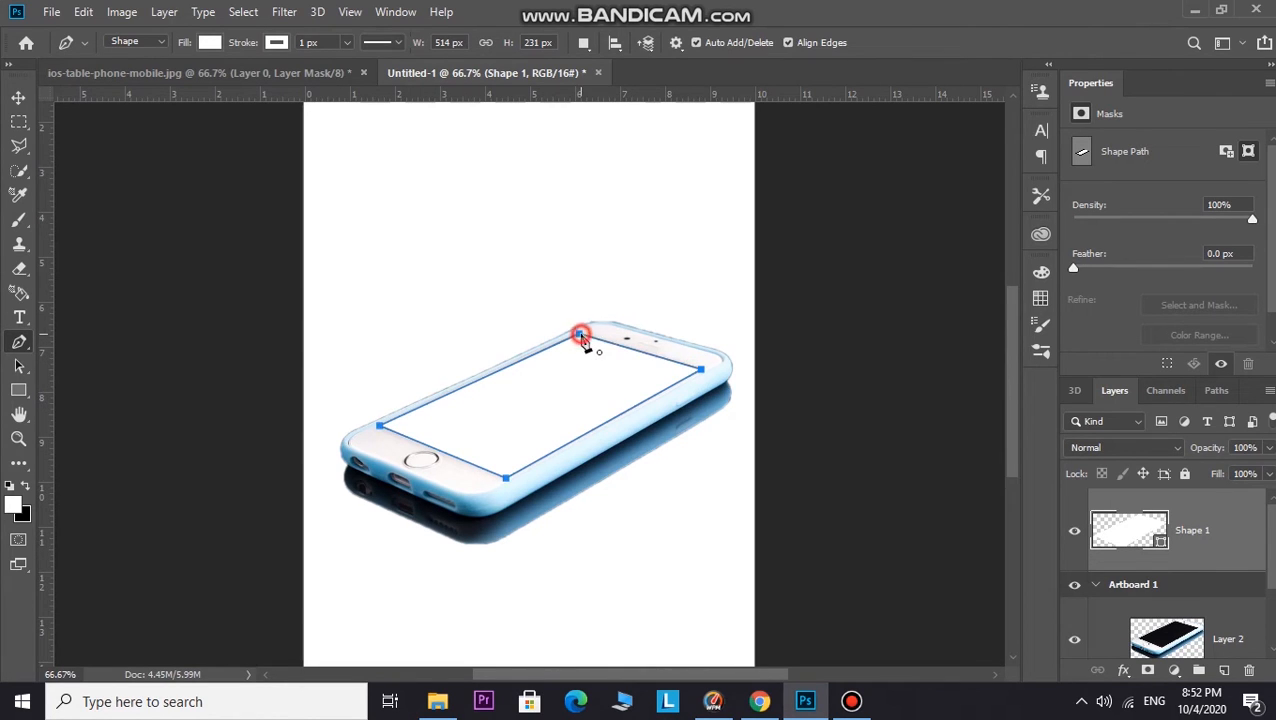
# - Open the blending options of the Shape 1 layer and try an Inner Glow before turning it off
pyautogui.rightClick(1130, 528)
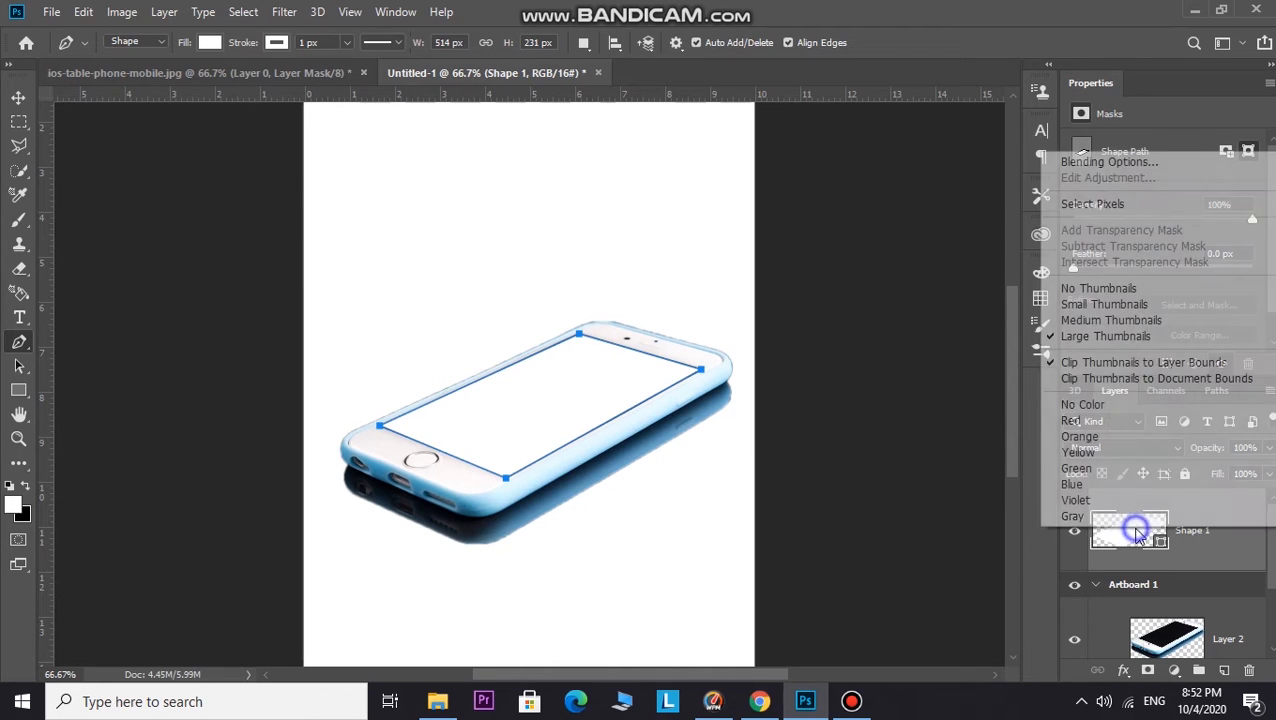
pyautogui.click(1108, 162)
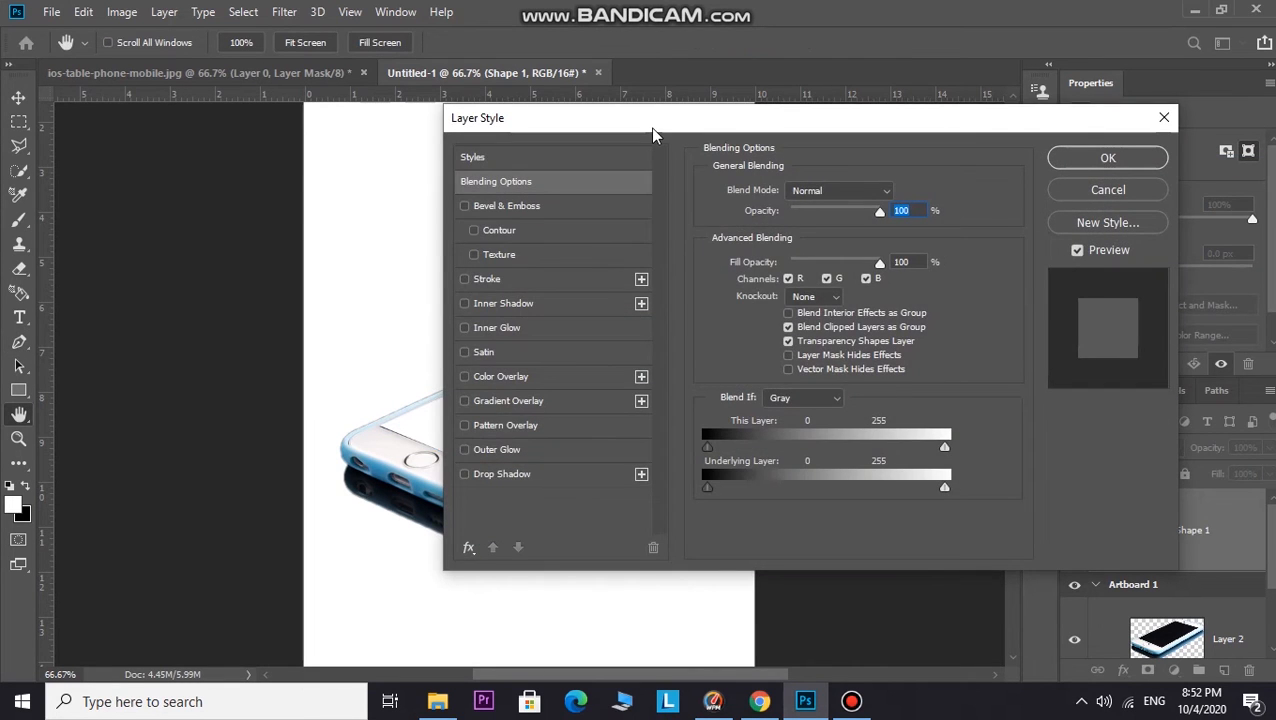
pyautogui.moveTo(653, 133); pyautogui.dragTo(926, 287)
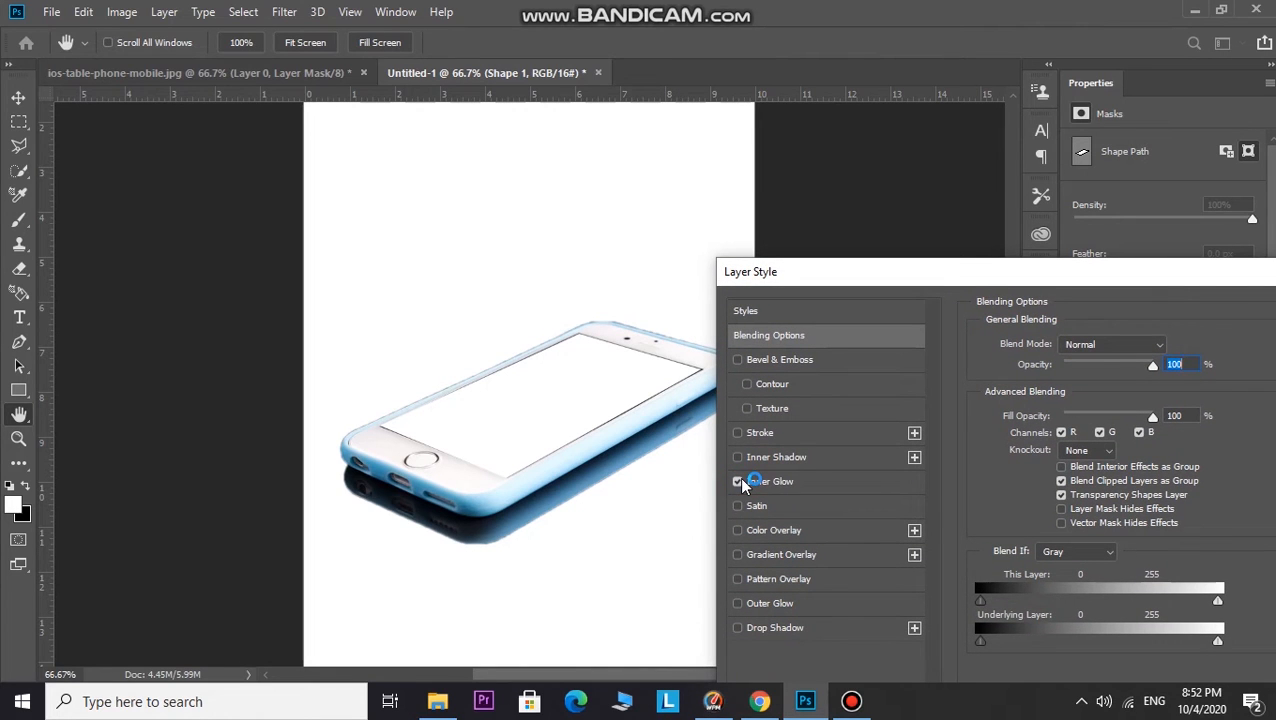
pyautogui.click(905, 488)
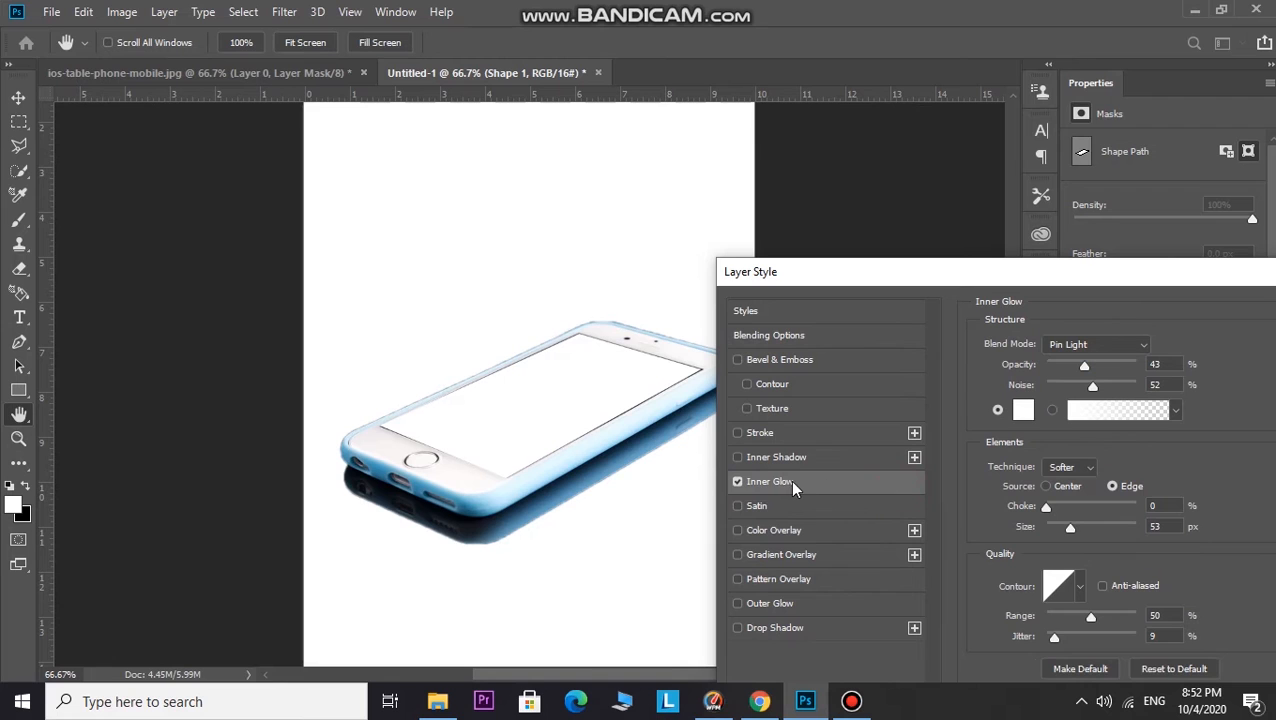
pyautogui.click(738, 483)
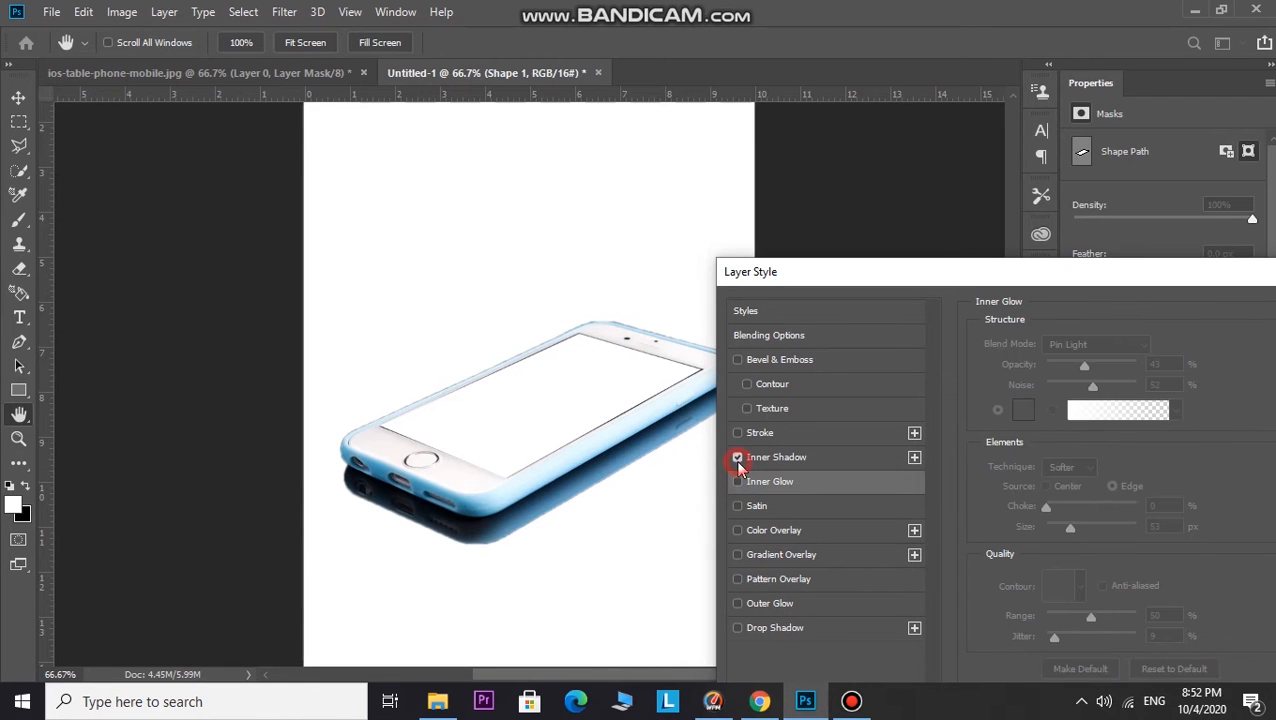
# - Apply an Inner Shadow to the screen shape with 56% opacity, 0 px distance, 34% choke and 13 px size
pyautogui.click(738, 458)
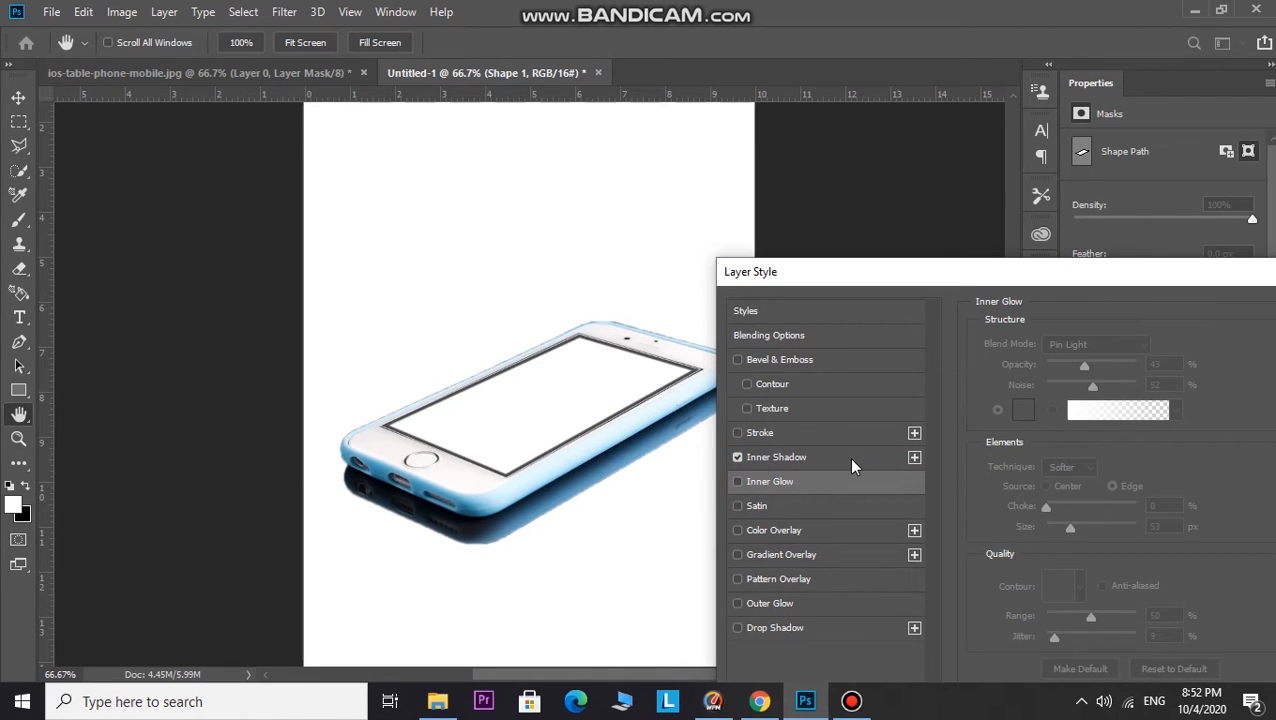
pyautogui.click(863, 458)
pyautogui.moveTo(1094, 430); pyautogui.dragTo(1048, 447)
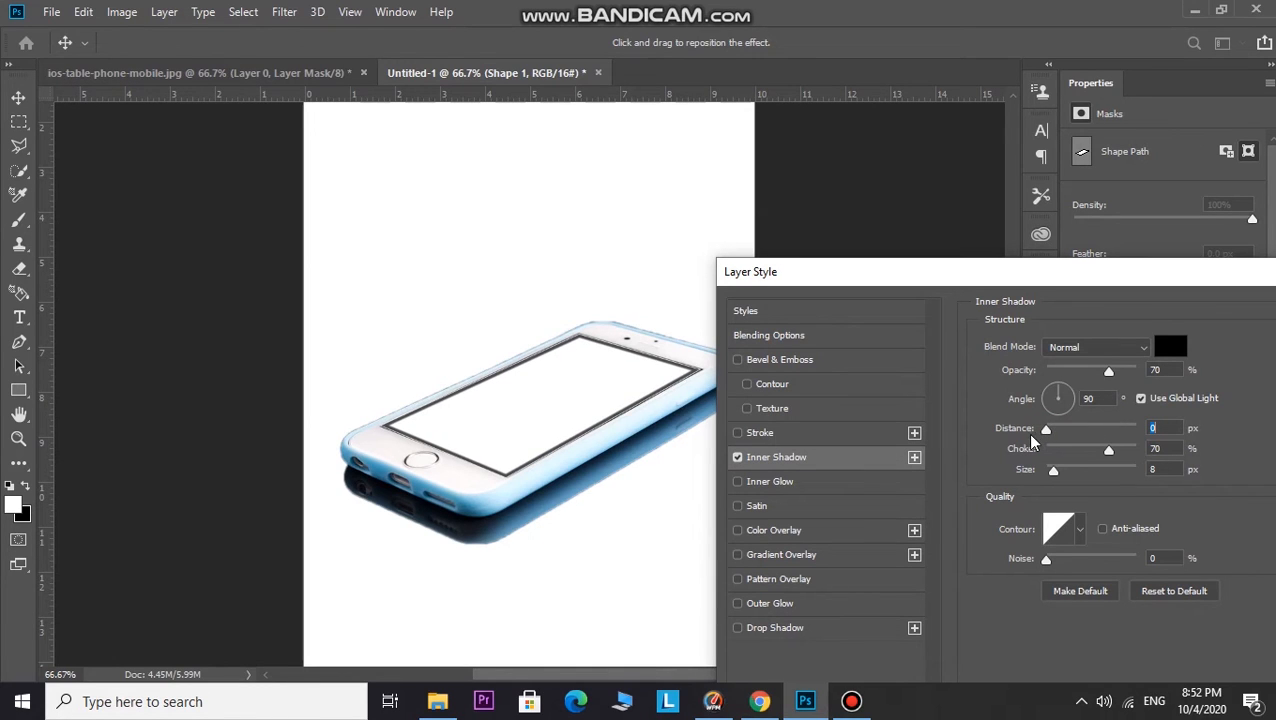
pyautogui.moveTo(1106, 450); pyautogui.dragTo(1062, 488)
pyautogui.moveTo(1108, 371); pyautogui.dragTo(1097, 402)
pyautogui.click(1177, 291)
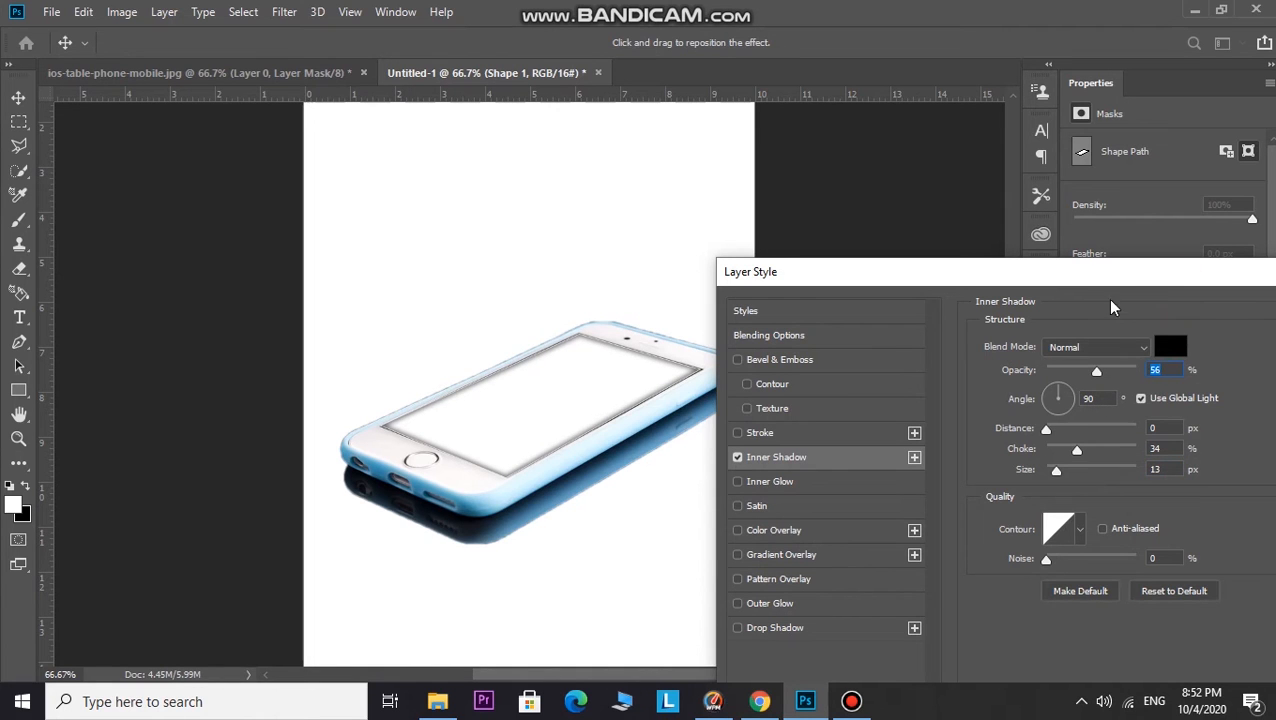
pyautogui.moveTo(1124, 272); pyautogui.dragTo(969, 293)
pyautogui.click(1205, 328)
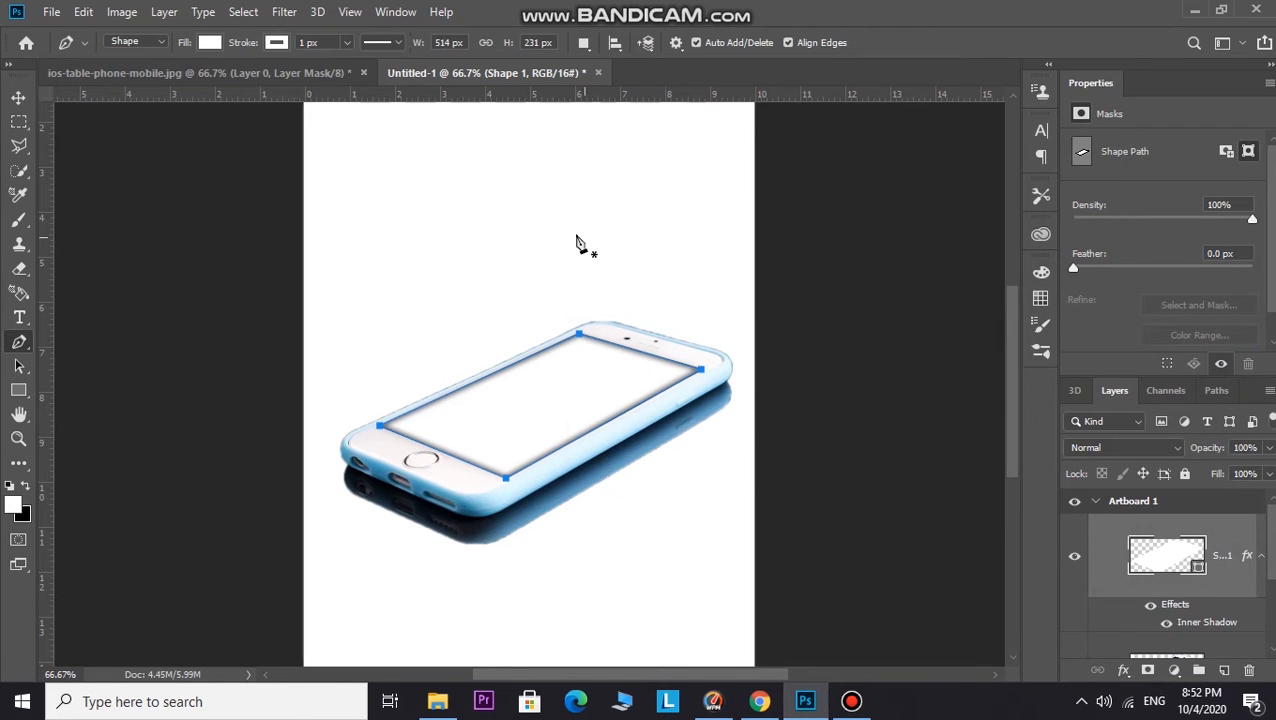
pyautogui.press('Return')
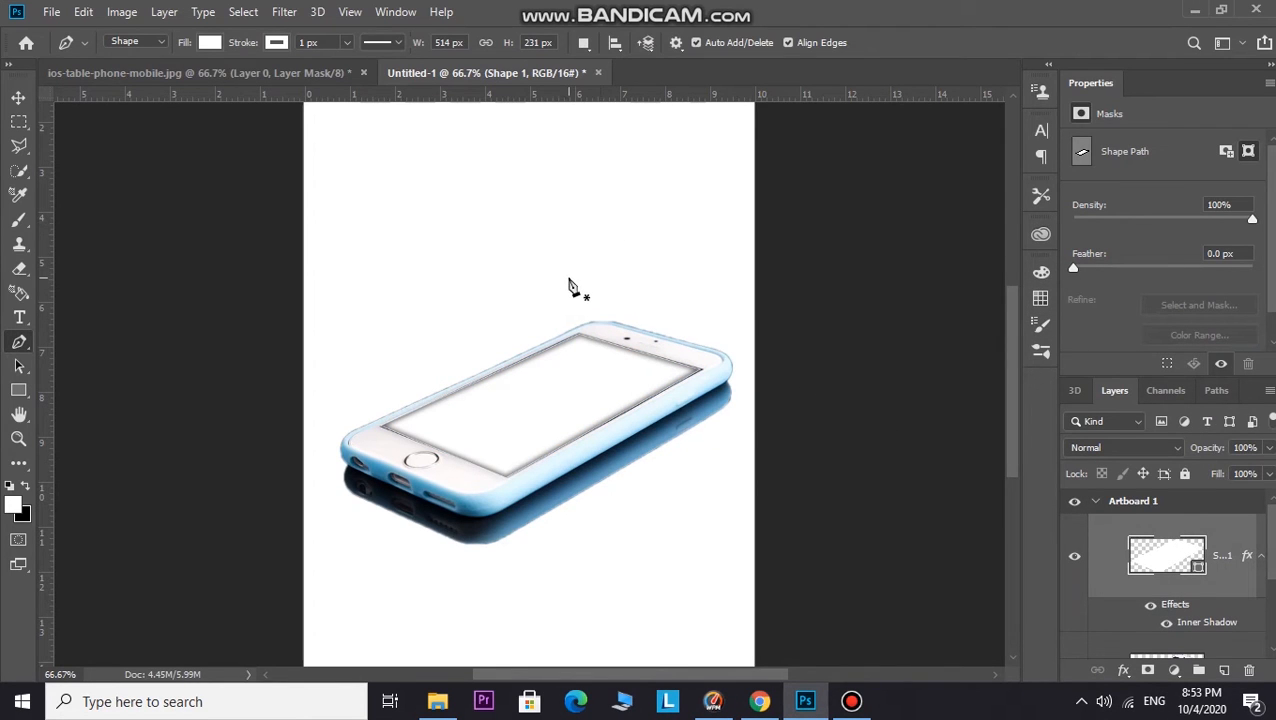
pyautogui.click(51, 12)
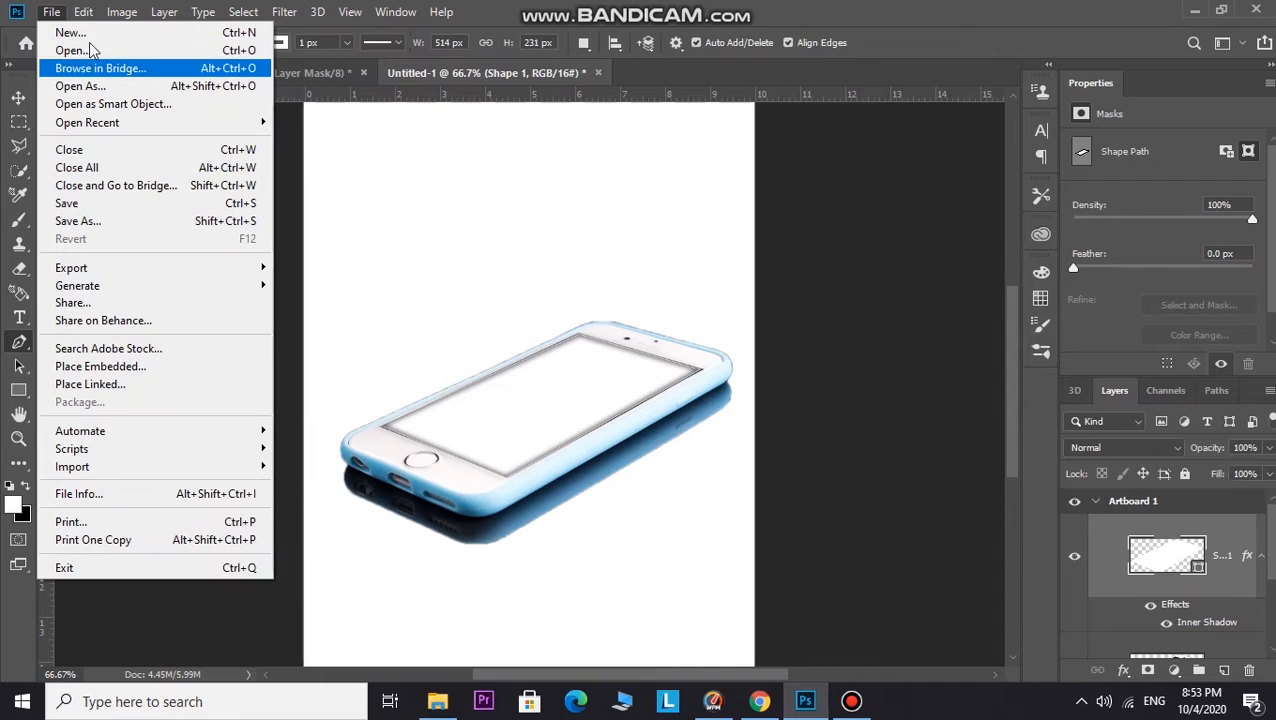
pyautogui.click(90, 50)
pyautogui.scroll(-5, 330, 260)
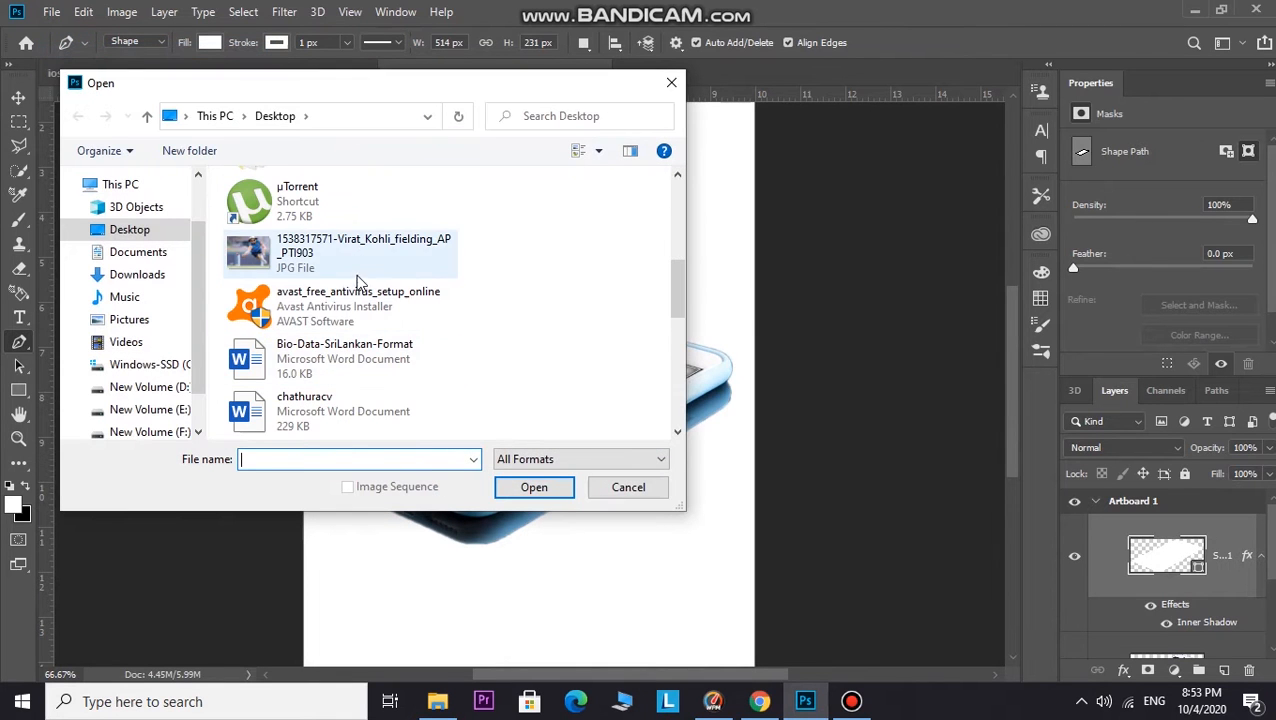
pyautogui.click(356, 250)
pyautogui.click(533, 487)
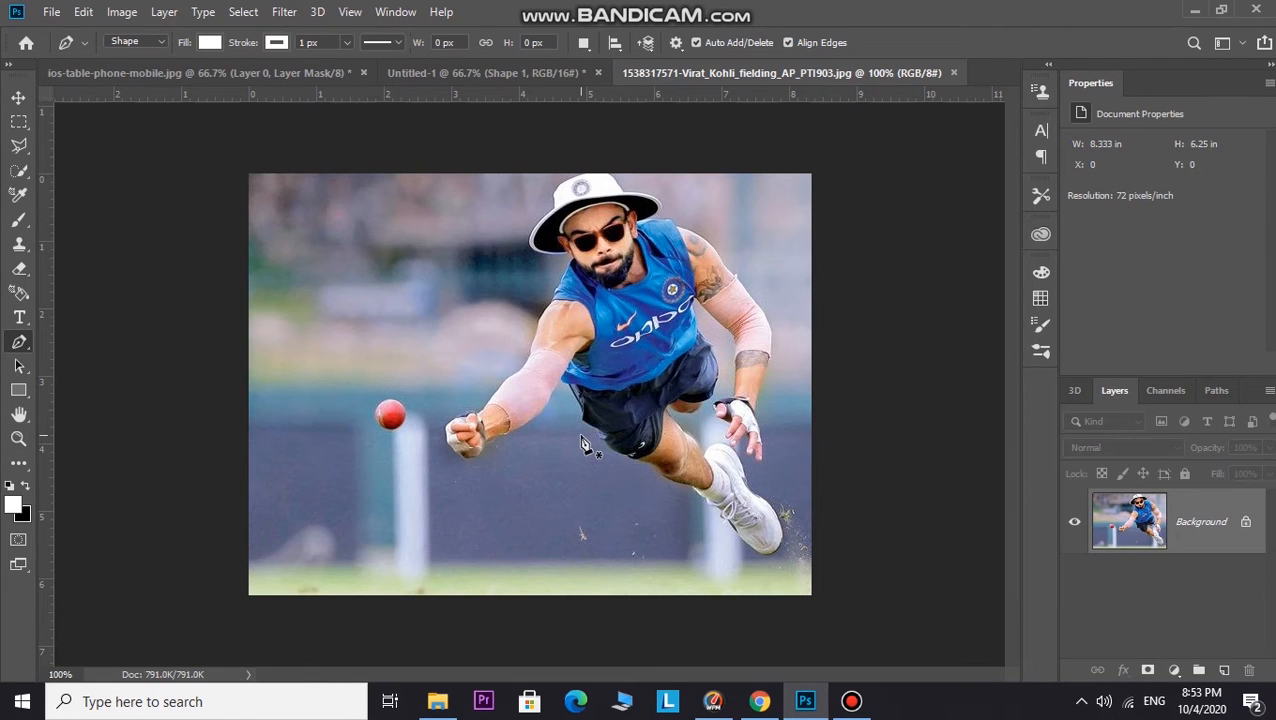
# - Set the Pen tool to Path mode and trace the underside of the outstretched arm from the shirt hem towards the wrist
pyautogui.hotkey('ctrl', '+')
pyautogui.scroll(-2, 687, 481)
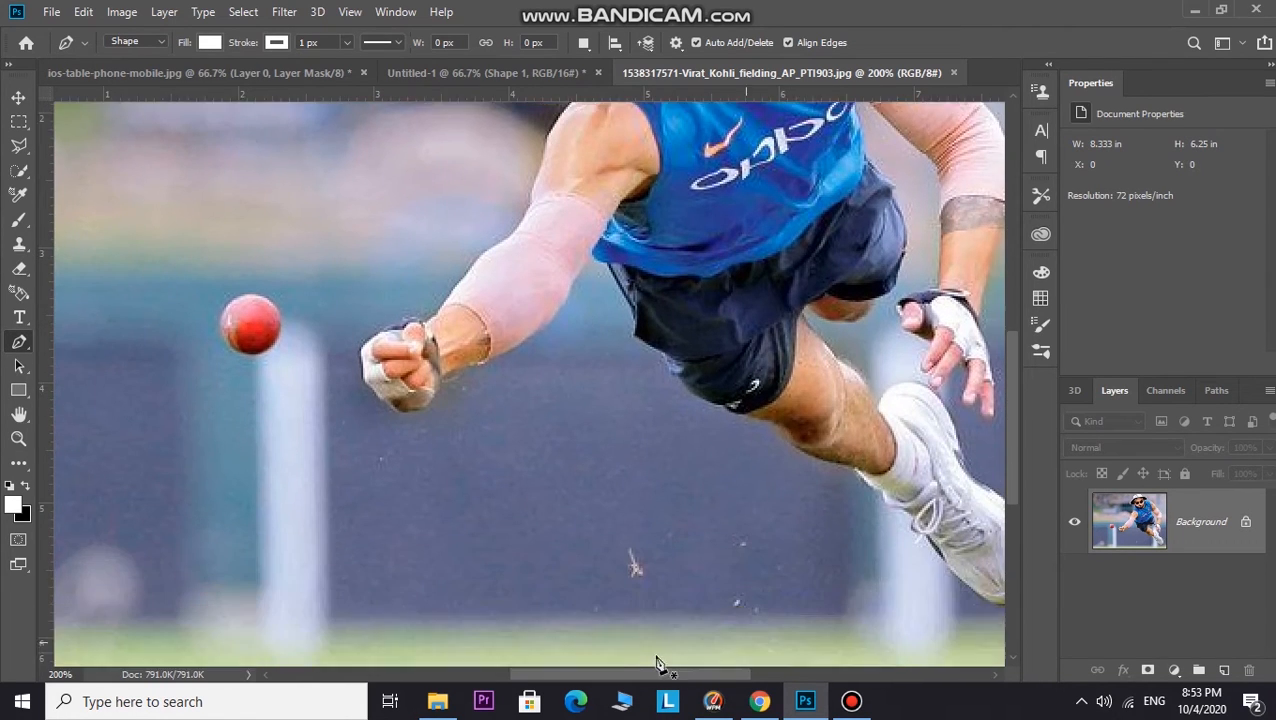
pyautogui.moveTo(609, 676); pyautogui.dragTo(651, 674)
pyautogui.scroll(2, 490, 385)
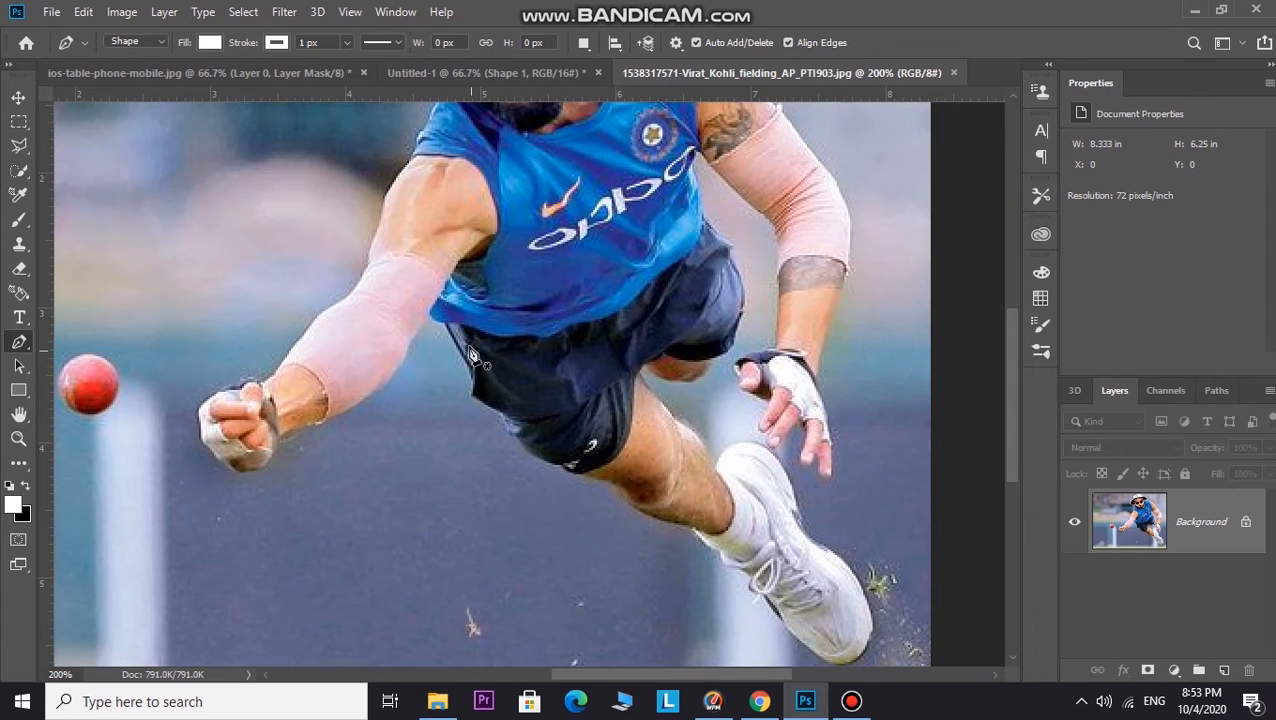
pyautogui.scroll(3, 452, 290)
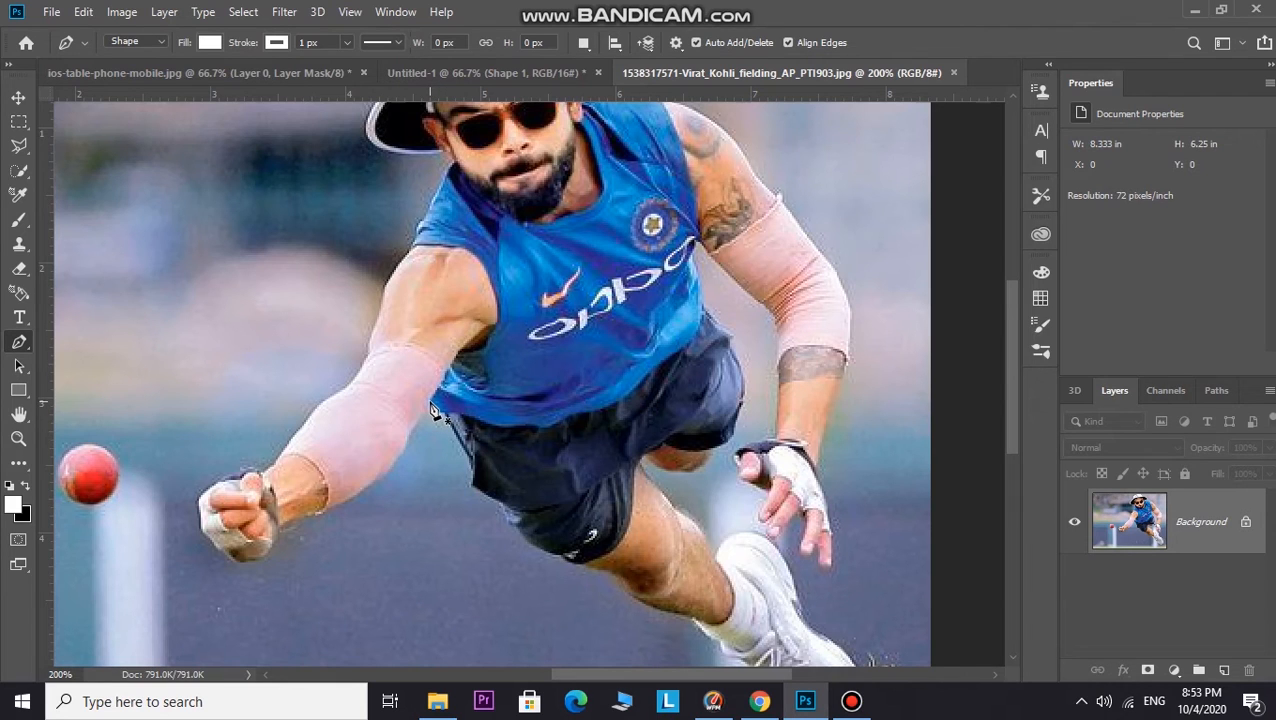
pyautogui.click(143, 42)
pyautogui.click(140, 72)
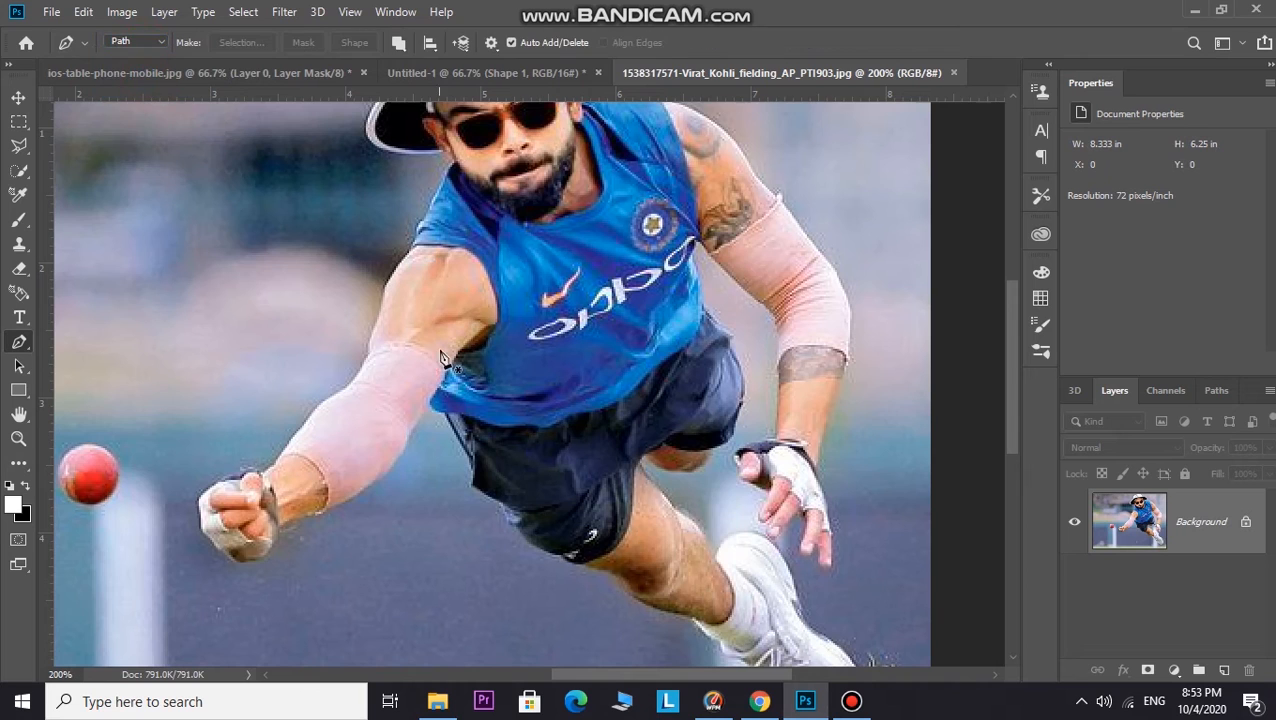
pyautogui.click(432, 411)
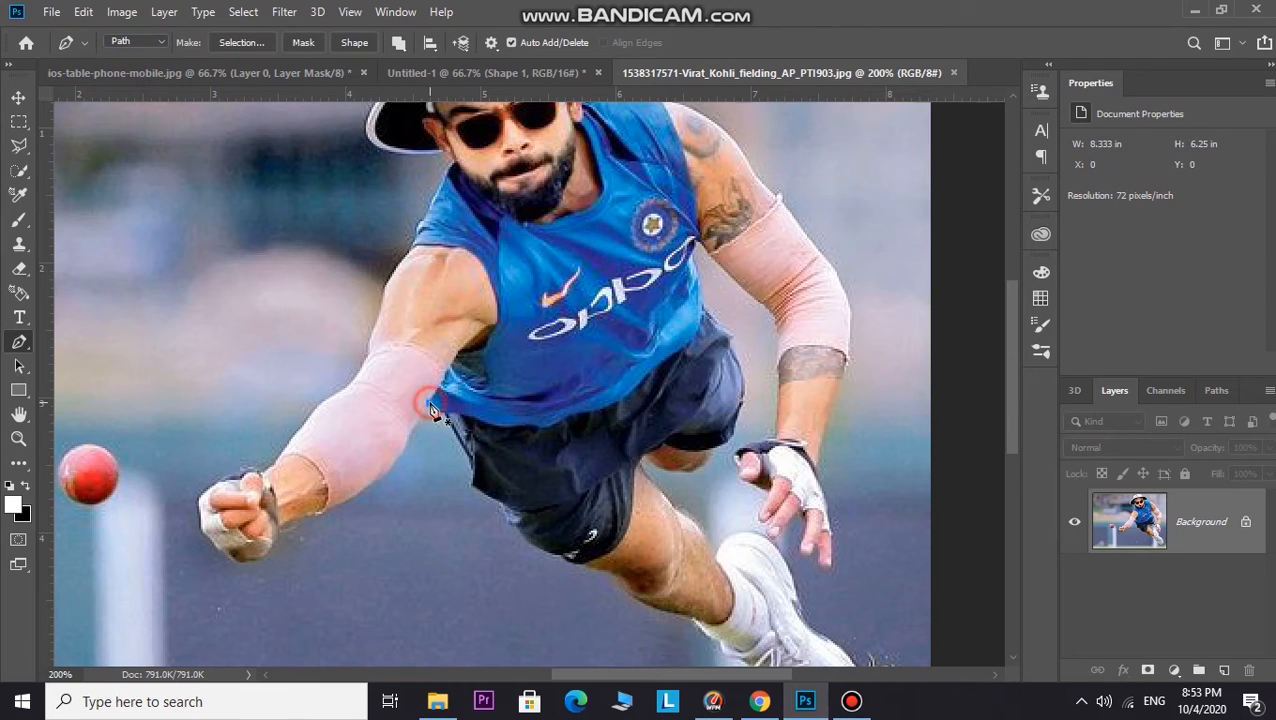
pyautogui.click(411, 433)
pyautogui.click(397, 457)
pyautogui.click(385, 470)
pyautogui.click(368, 489)
pyautogui.click(328, 509)
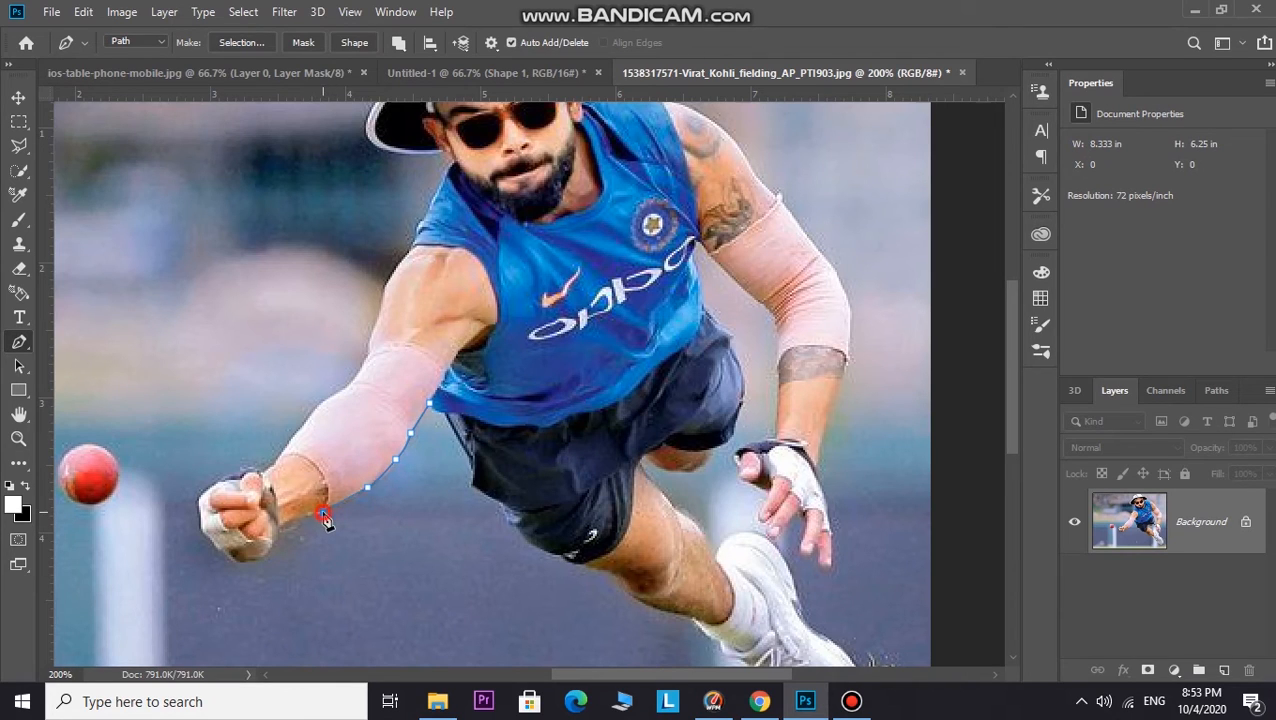
# - Continue the path along the wrist and around the player's closed fist
pyautogui.moveTo(314, 514); pyautogui.dragTo(304, 516)
pyautogui.keyDown('alt'); pyautogui.click(322, 513); pyautogui.keyUp('alt')
pyautogui.click(297, 519)
pyautogui.click(277, 532)
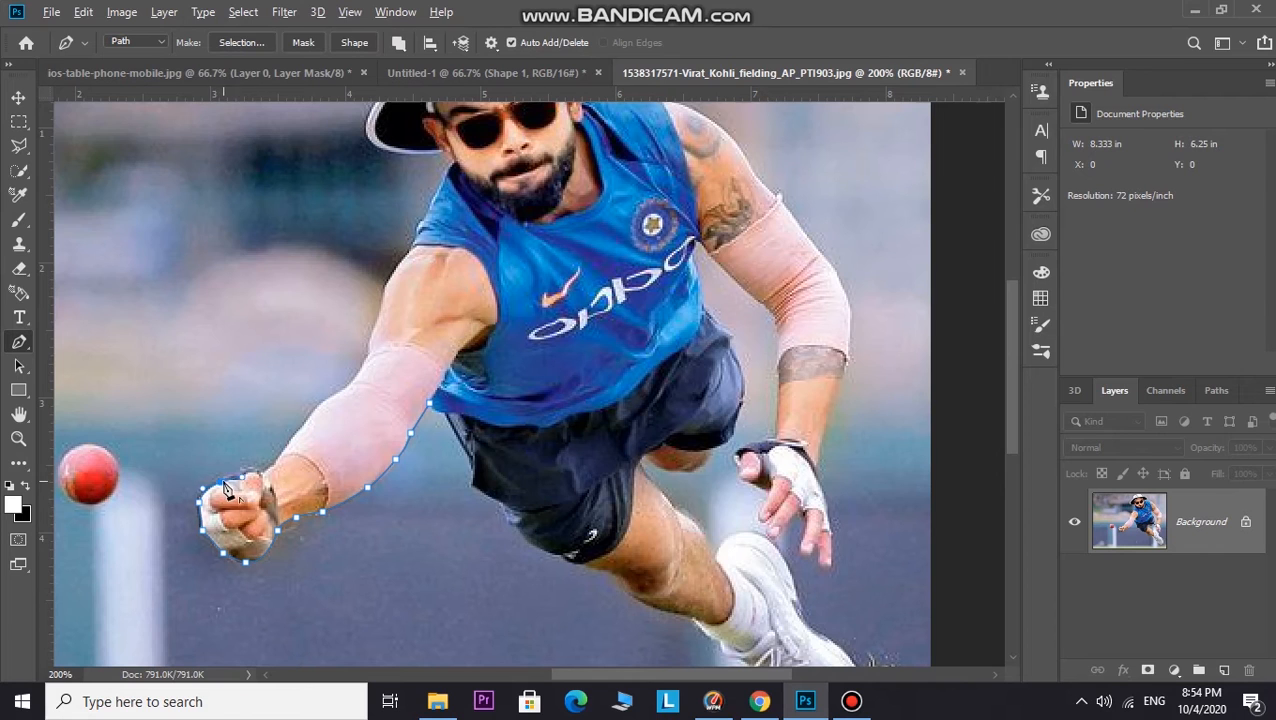
pyautogui.click(256, 473)
# - Continue the path up the outer edge of the sleeved arm and shoulder to the shirt collar
pyautogui.click(367, 356)
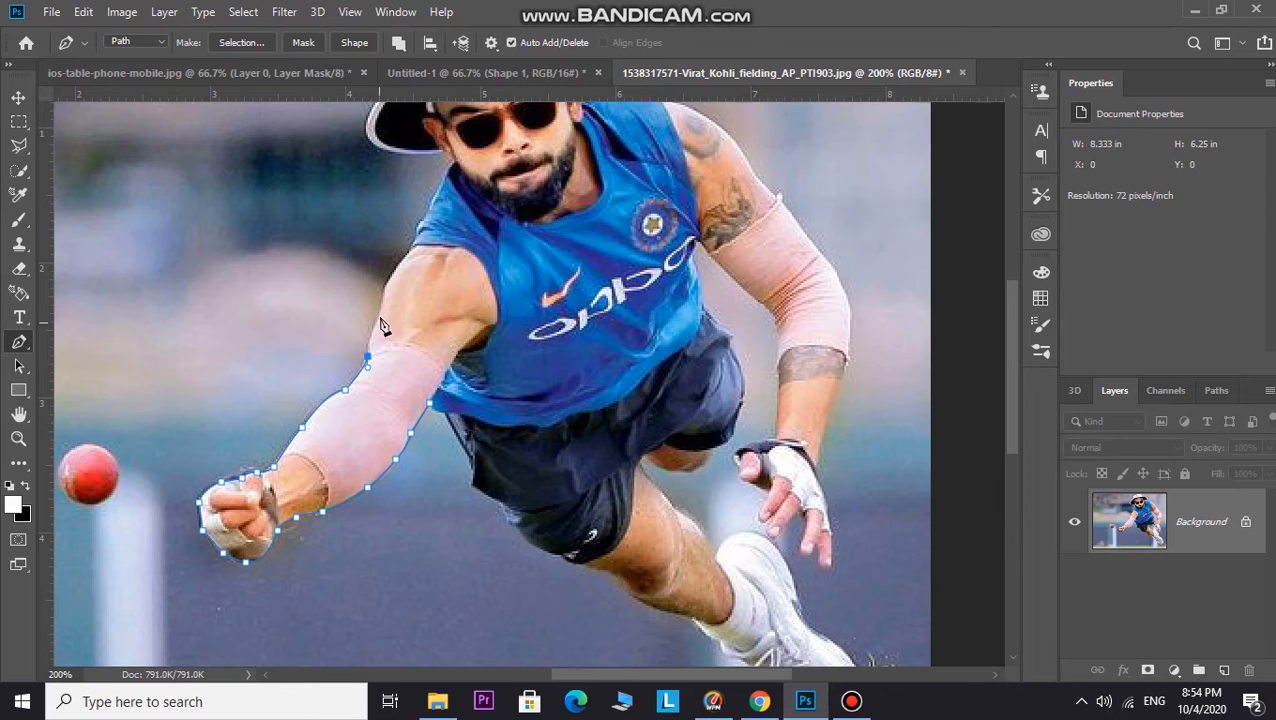
pyautogui.click(414, 242)
pyautogui.hotkey('ctrl', 'z')
pyautogui.click(446, 182)
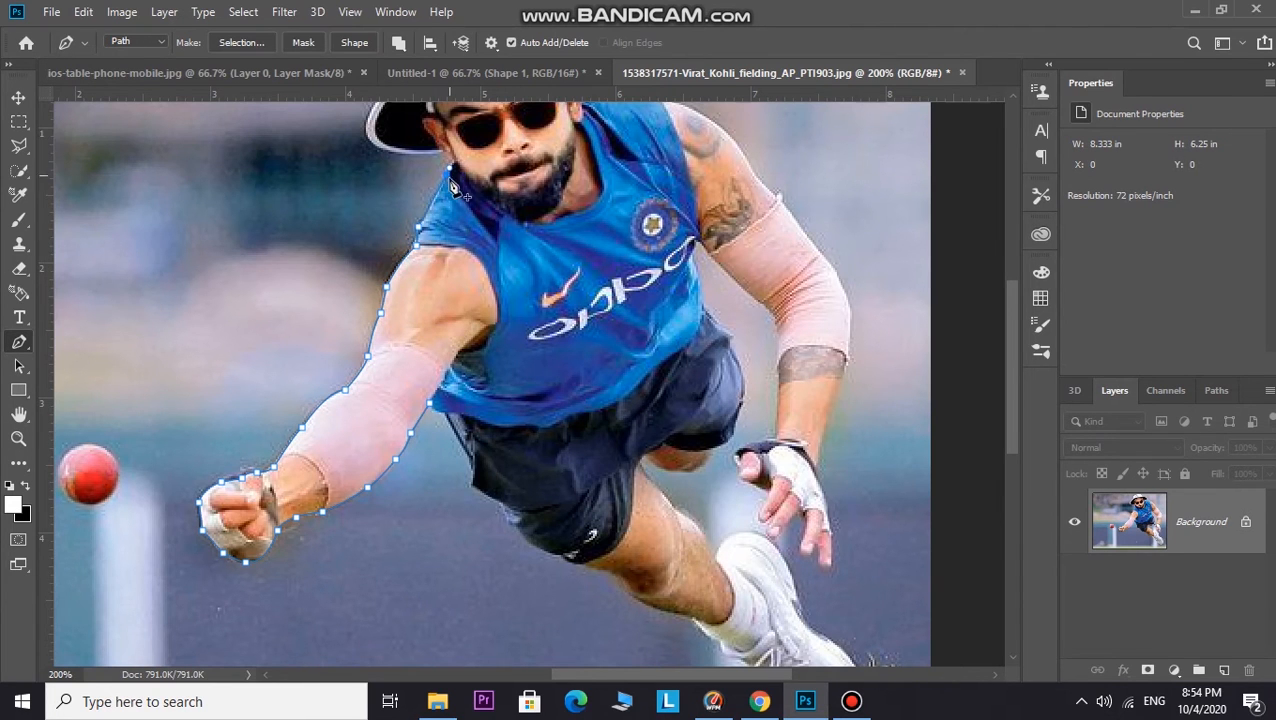
# - Continue the path around the player's hat, following the brim, the crown and the far end of the brim
pyautogui.hotkey('ctrl', '+')
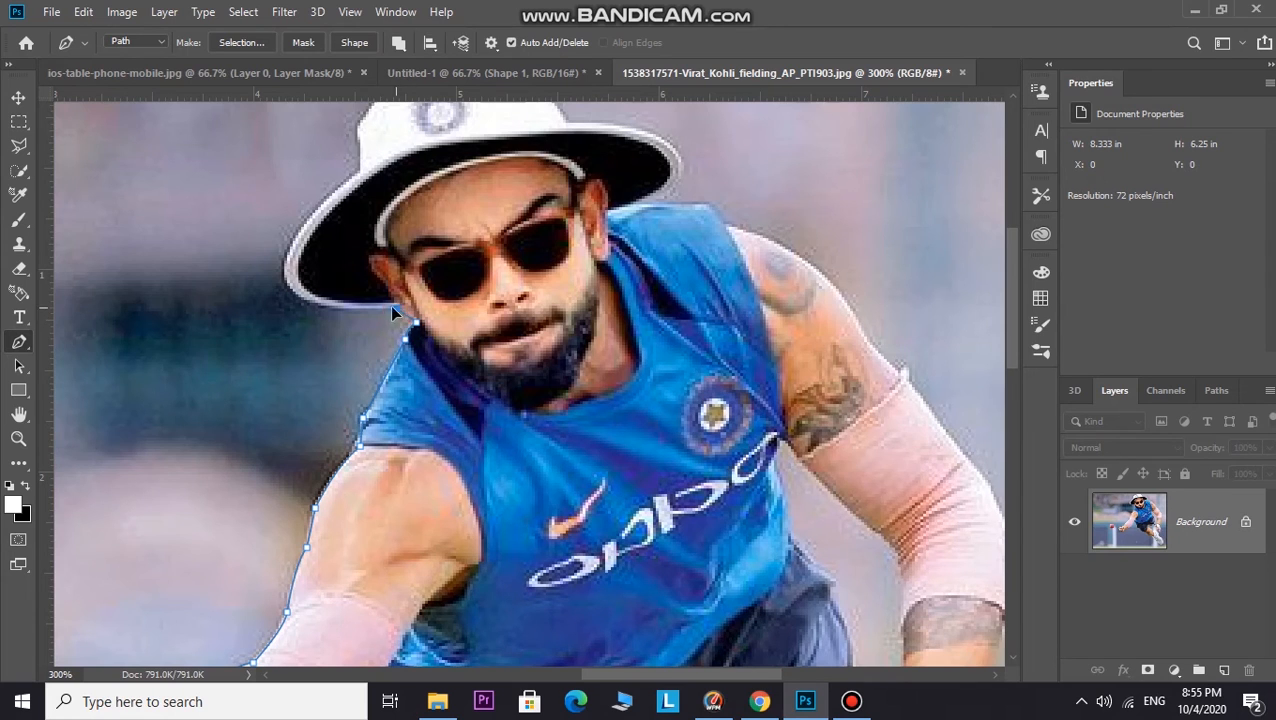
pyautogui.click(300, 304)
pyautogui.moveTo(327, 187); pyautogui.dragTo(327, 187)
pyautogui.scroll(1, 310, 221)
pyautogui.click(357, 234)
pyautogui.scroll(1, 357, 236)
pyautogui.click(359, 243)
pyautogui.moveTo(472, 188); pyautogui.dragTo(549, 203)
pyautogui.keyDown('alt'); pyautogui.click(531, 195); pyautogui.keyUp('alt')
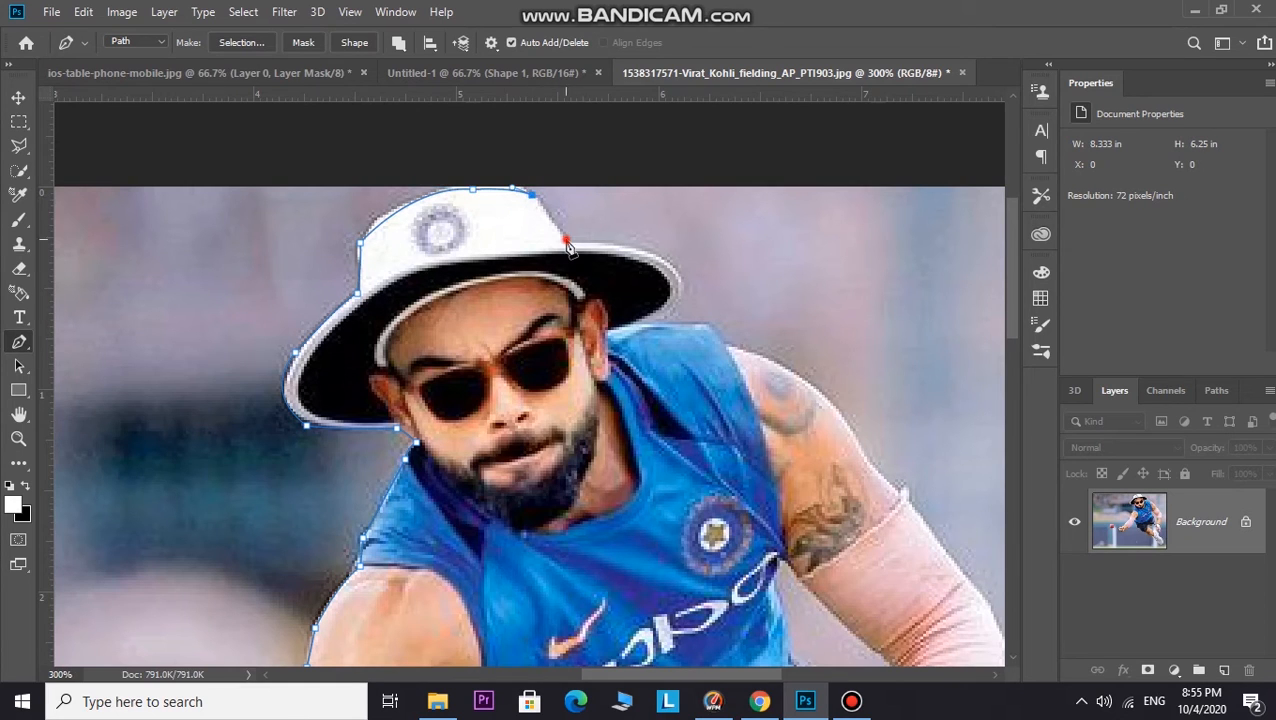
pyautogui.click(672, 267)
pyautogui.moveTo(662, 317); pyautogui.dragTo(630, 343)
# - Continue the path over the shirt's other shoulder and down the outer edge of the tattooed upper arm
pyautogui.click(711, 324)
pyautogui.click(723, 341)
pyautogui.scroll(-2, 812, 374)
pyautogui.scroll(1, 810, 372)
pyautogui.click(764, 322)
pyautogui.click(797, 345)
pyautogui.click(829, 376)
pyautogui.click(852, 407)
pyautogui.click(875, 446)
pyautogui.scroll(-1, 880, 440)
pyautogui.click(898, 432)
# - Continue the path around the elbow, down the forearm and along the back of the gloved hand
pyautogui.hotkey('ctrl', '-')
pyautogui.scroll(-4, 888, 422)
pyautogui.hotkey('ctrl', '+')
pyautogui.hscroll(4, 863, 331)
pyautogui.scroll(2, 740, 460)
pyautogui.click(731, 415)
pyautogui.scroll(-1, 740, 425)
pyautogui.moveTo(756, 414); pyautogui.dragTo(744, 436)
pyautogui.scroll(-1, 748, 432)
pyautogui.scroll(-1, 706, 505)
pyautogui.click(723, 556)
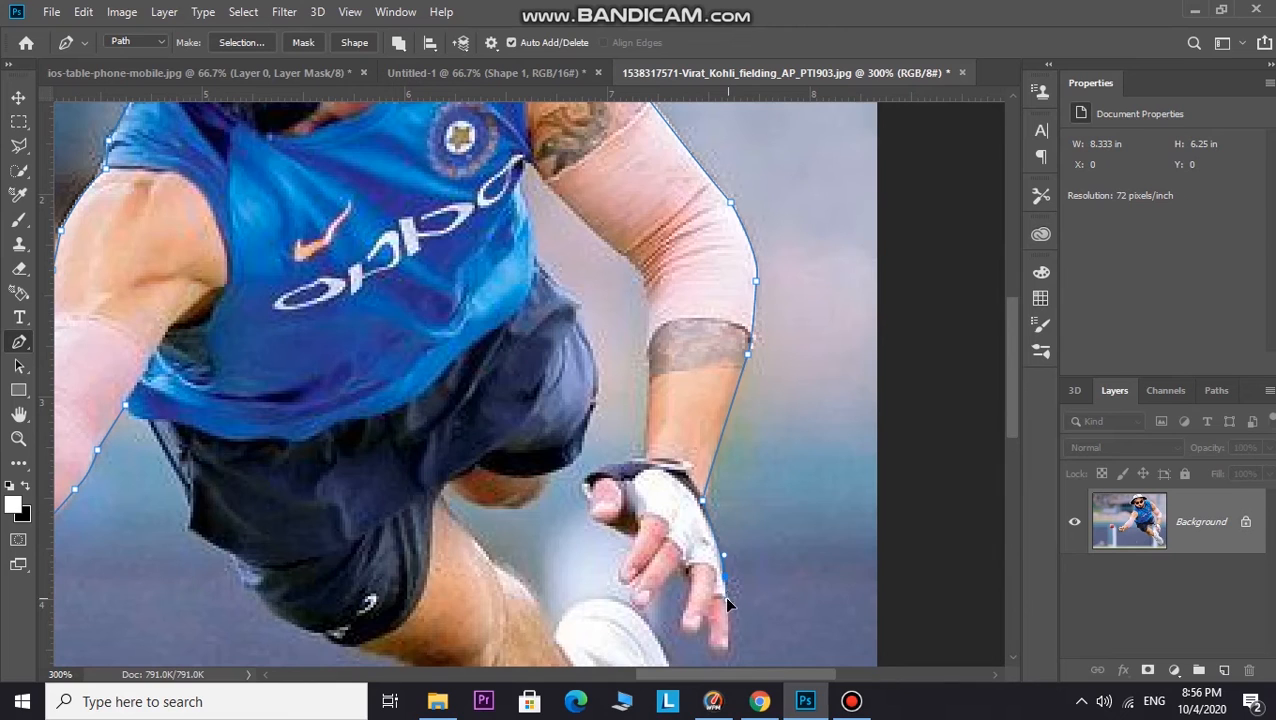
# - Continue the path around the fingertips and the gaps between the fingers of the gloved hand
pyautogui.scroll(-1, 725, 595)
pyautogui.click(709, 571)
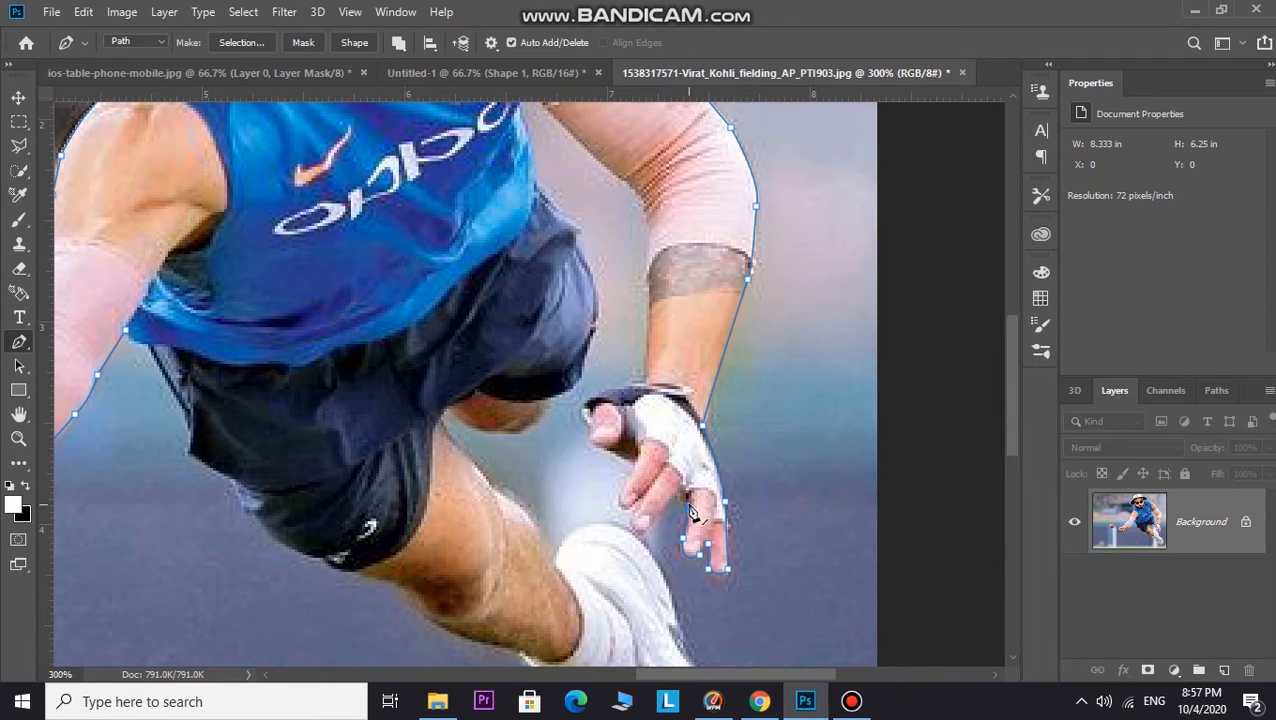
pyautogui.moveTo(635, 528); pyautogui.dragTo(648, 494)
pyautogui.click(625, 491)
# - Continue the path up the inner arm, curve it across the lower shirt and close it at the starting point
pyautogui.scroll(3, 660, 395)
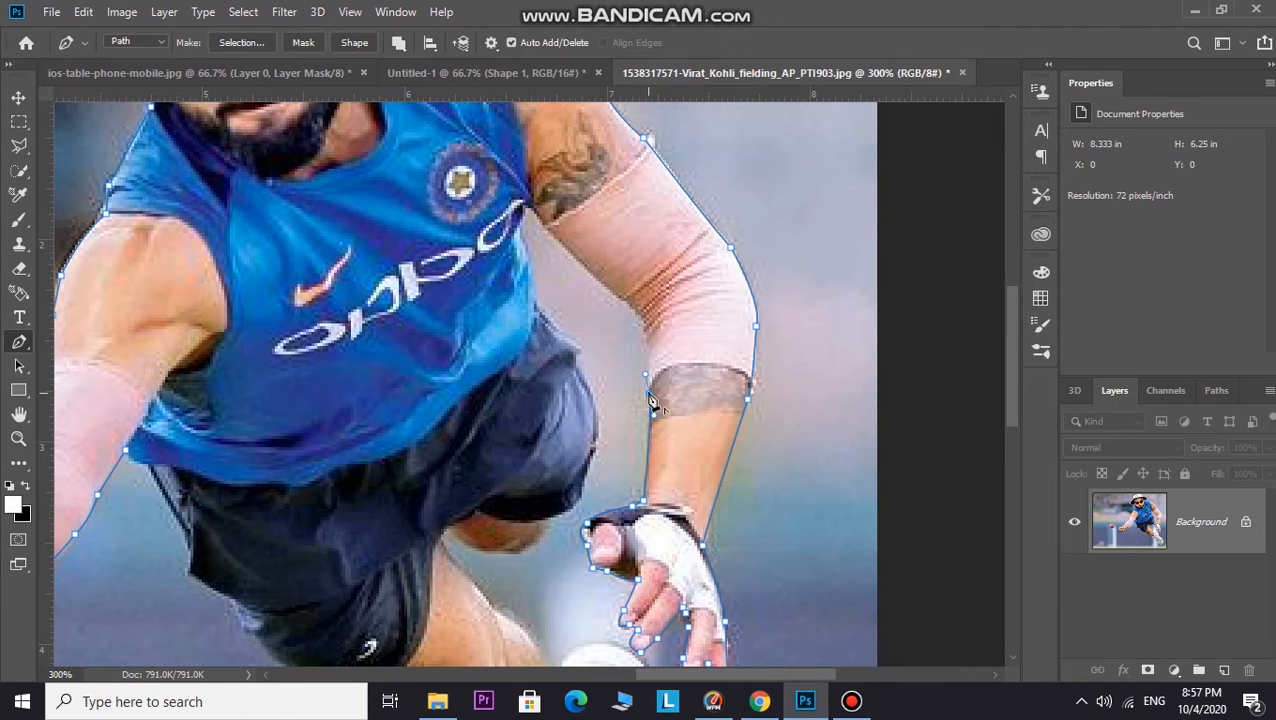
pyautogui.keyDown('alt'); pyautogui.click(548, 230); pyautogui.keyUp('alt')
pyautogui.click(528, 208)
pyautogui.click(483, 267)
pyautogui.click(466, 312)
pyautogui.click(427, 334)
pyautogui.click(376, 357)
pyautogui.click(325, 363)
pyautogui.click(266, 363)
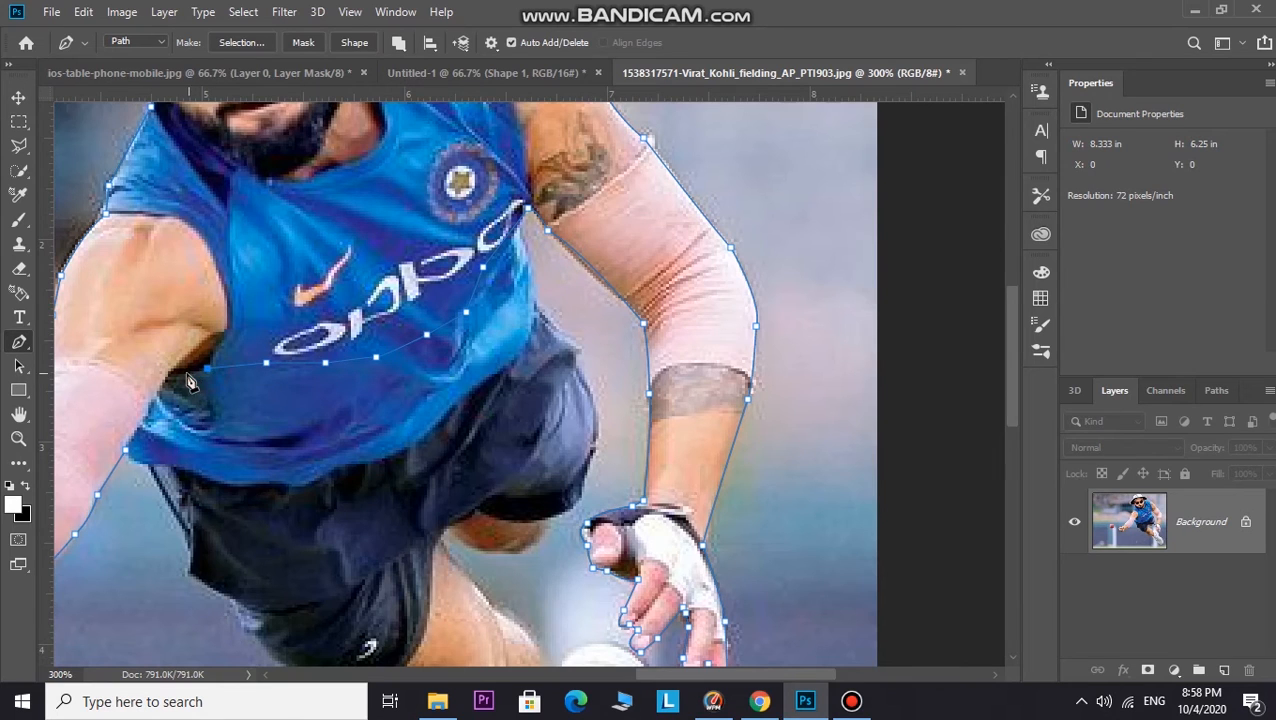
pyautogui.click(172, 397)
pyautogui.click(125, 451)
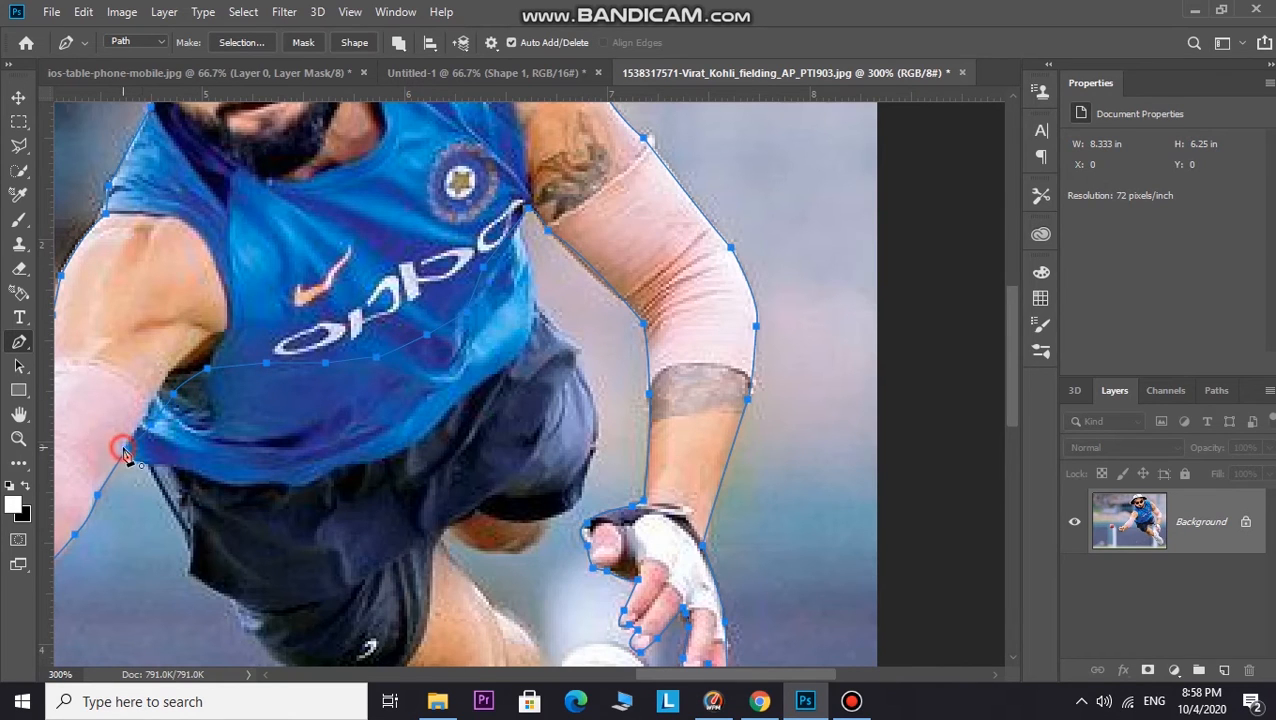
# - Turn the path into a new selection with 0 px feather and copy the selected upper body to a new layer
pyautogui.click(240, 45)
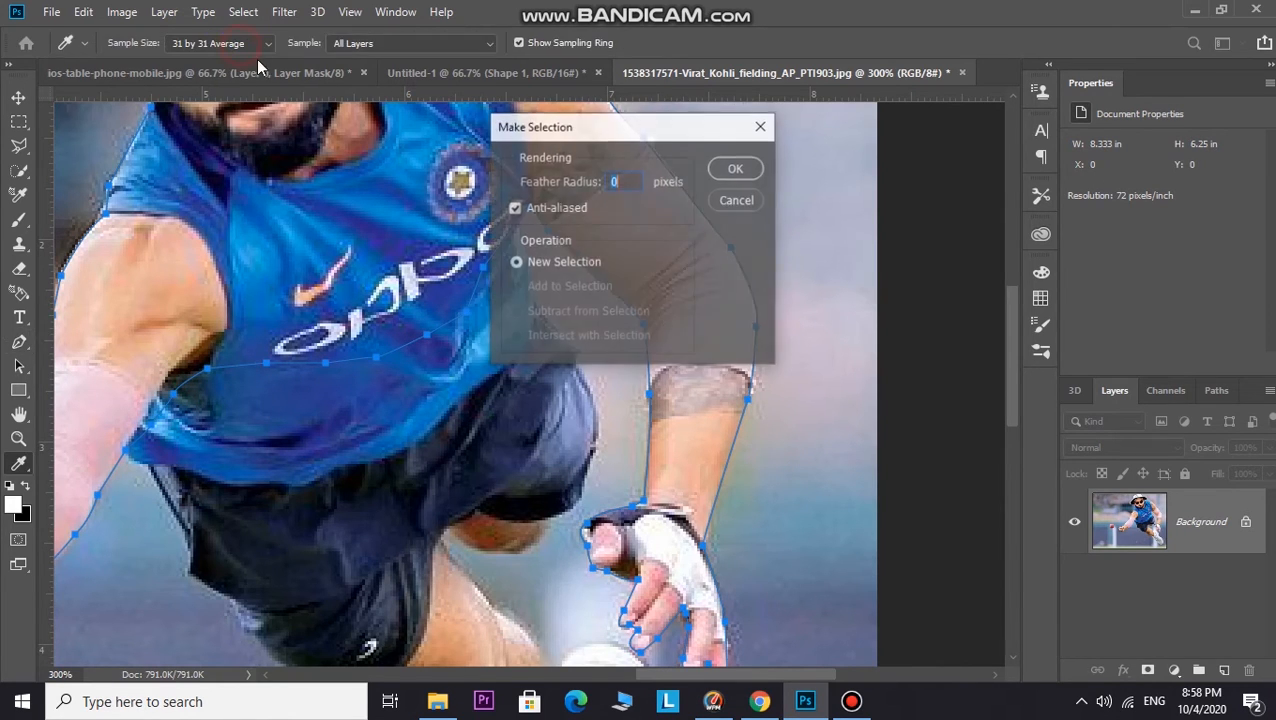
pyautogui.click(735, 169)
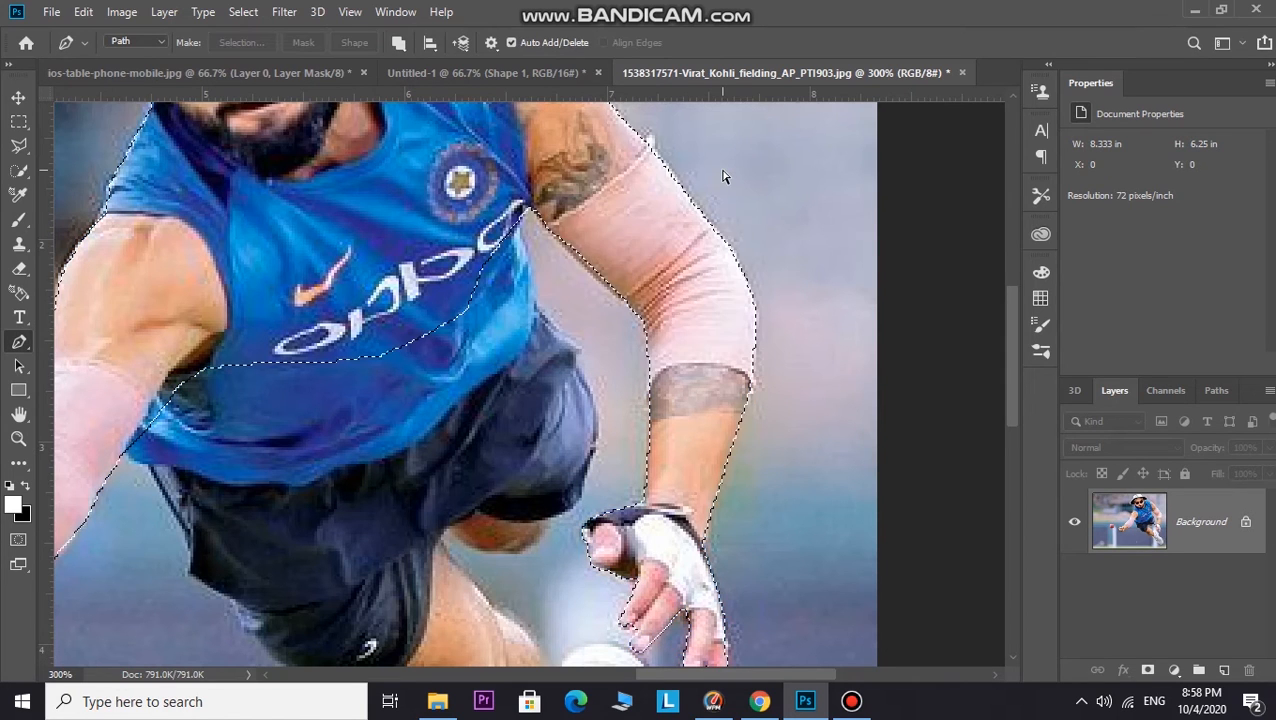
pyautogui.hotkey('ctrl', '-')
pyautogui.hotkey('ctrl', '-')
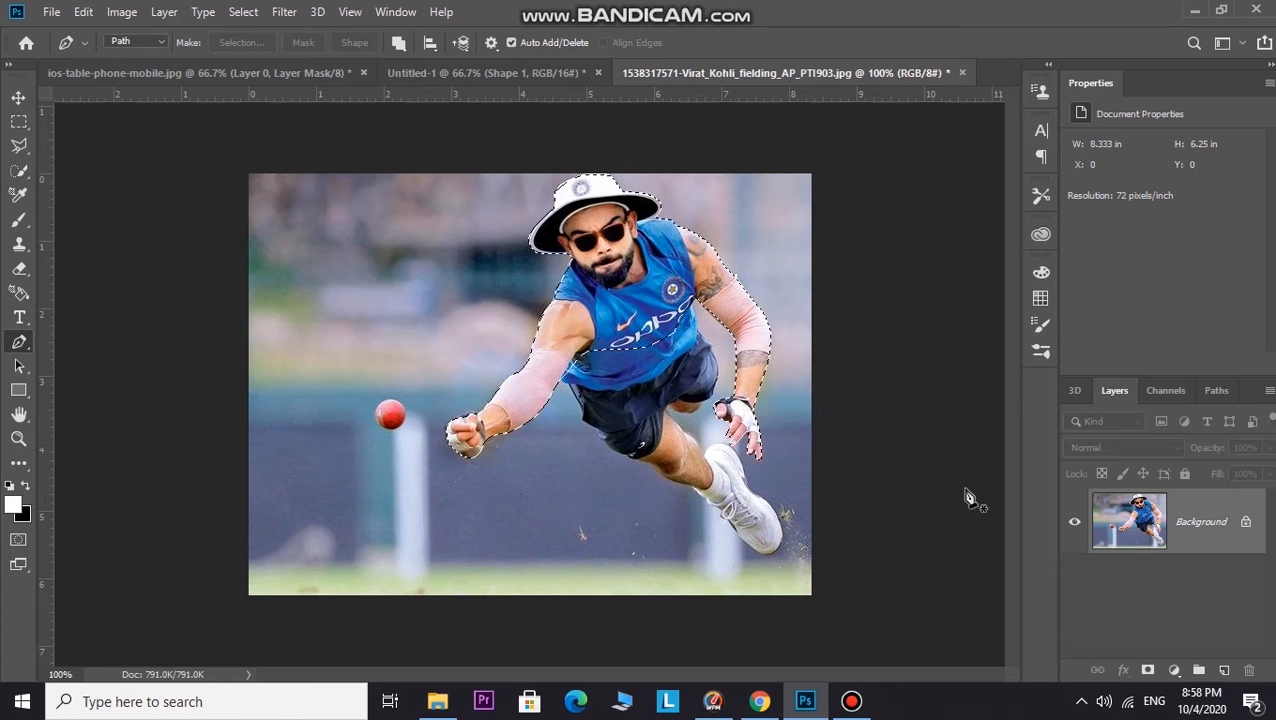
pyautogui.hotkey('ctrl', 'j')
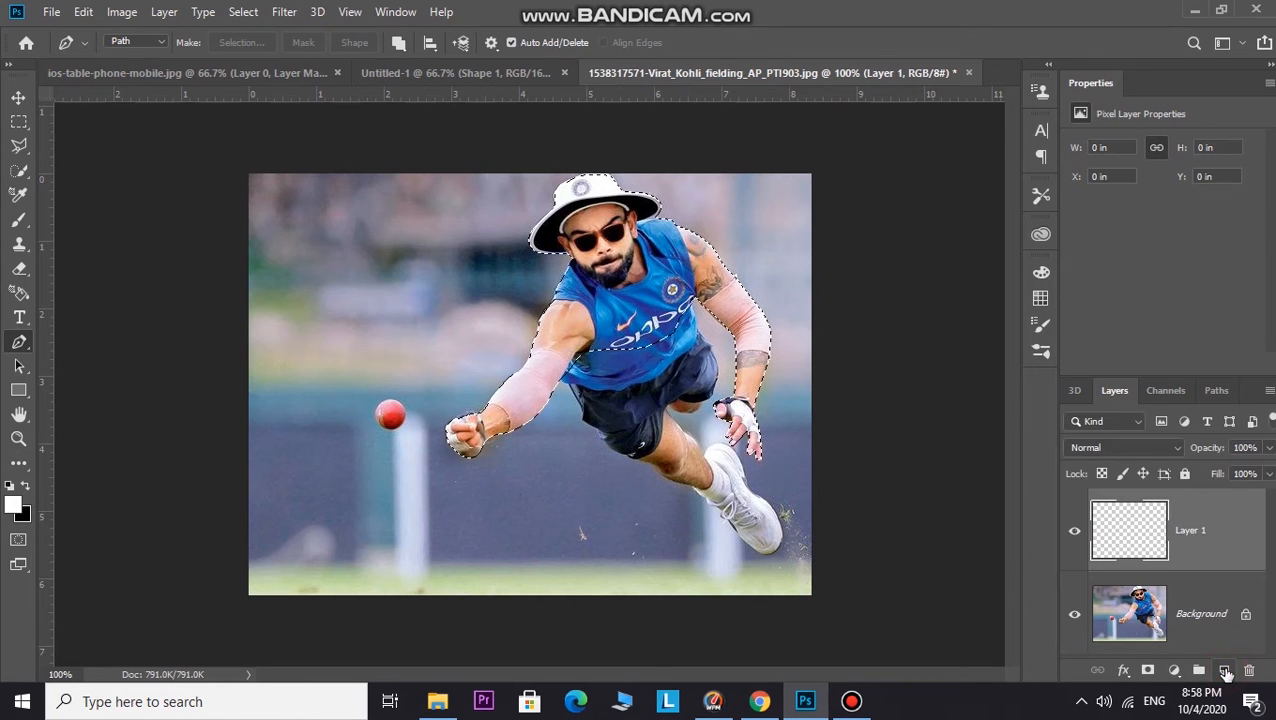
# - Unlock the Background photo into a regular layer and select it together with the player cutout layer
pyautogui.click(1243, 618)
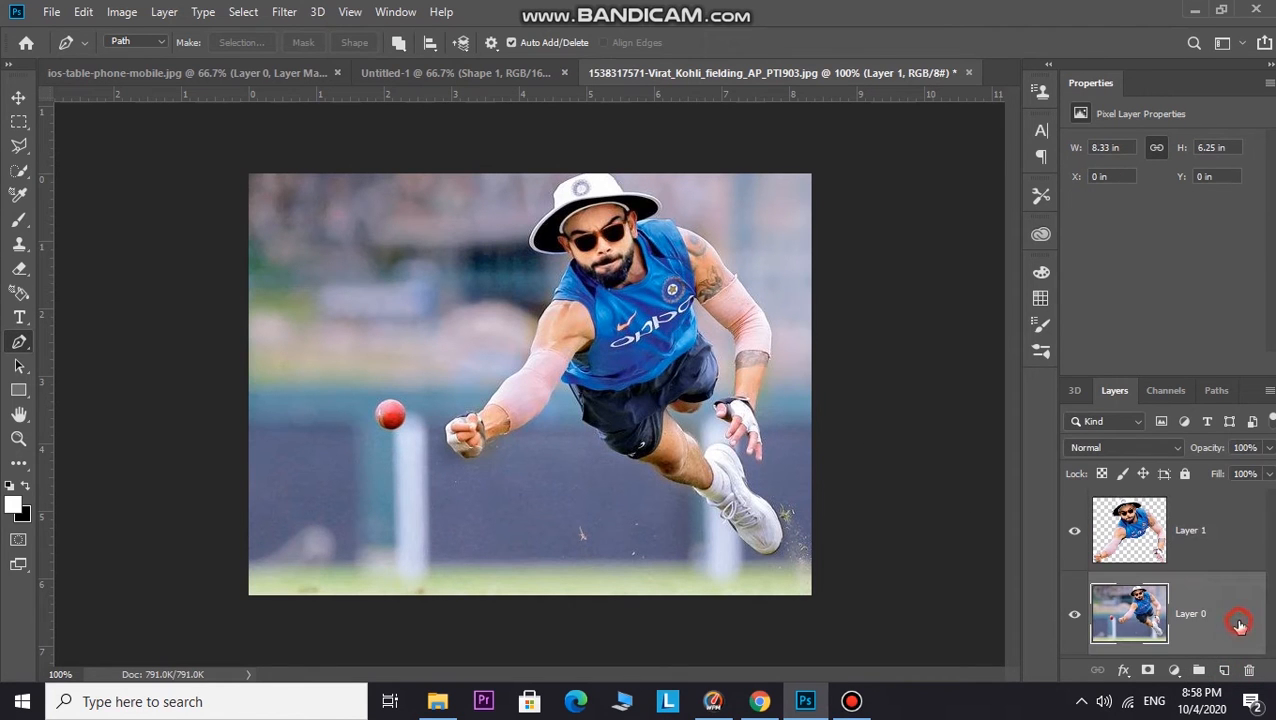
pyautogui.doubleClick(1220, 612)
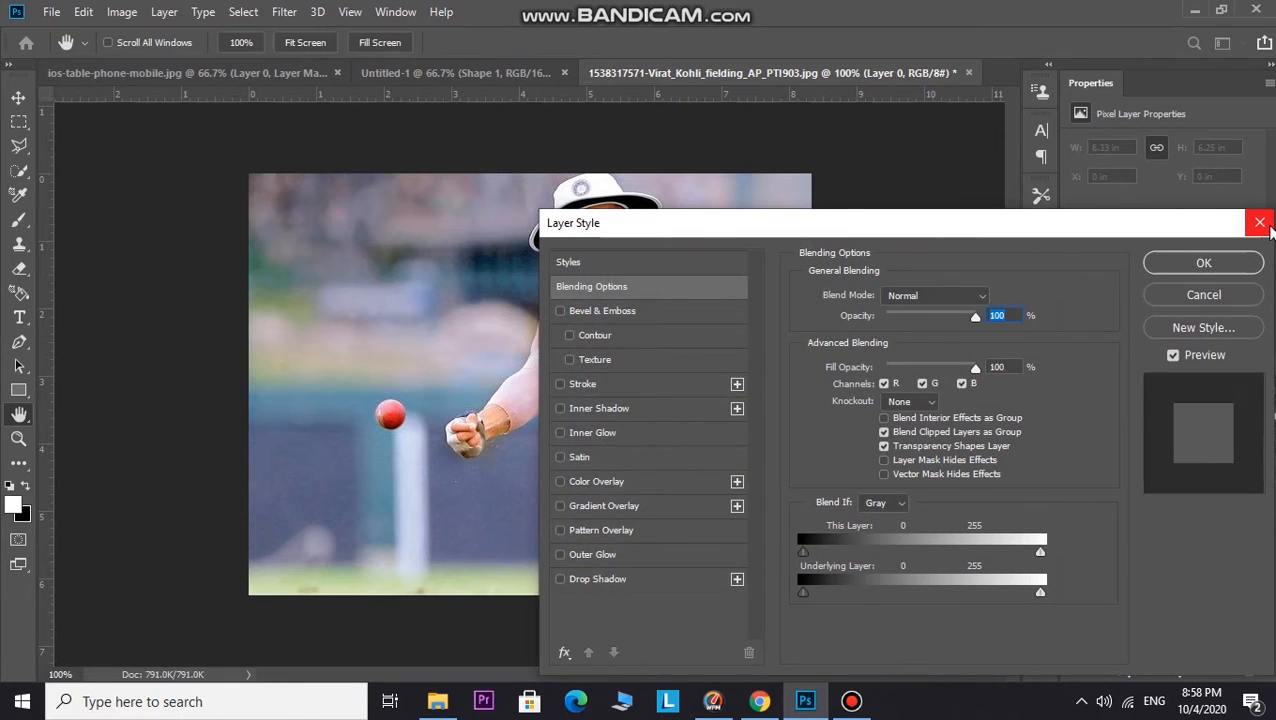
pyautogui.press('Escape')
pyautogui.click(1192, 545)
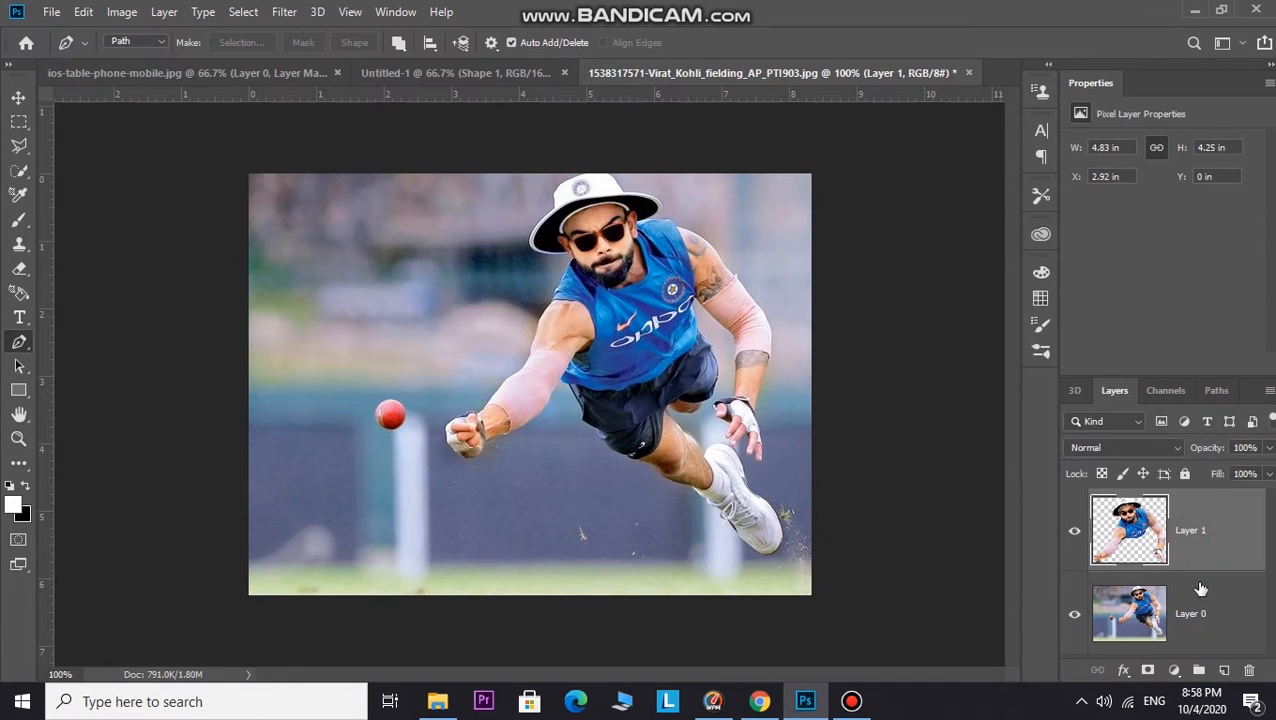
pyautogui.keyDown('ctrl'); pyautogui.click(1203, 609); pyautogui.keyUp('ctrl')
pyautogui.rightClick(1209, 556)
pyautogui.click(1222, 531)
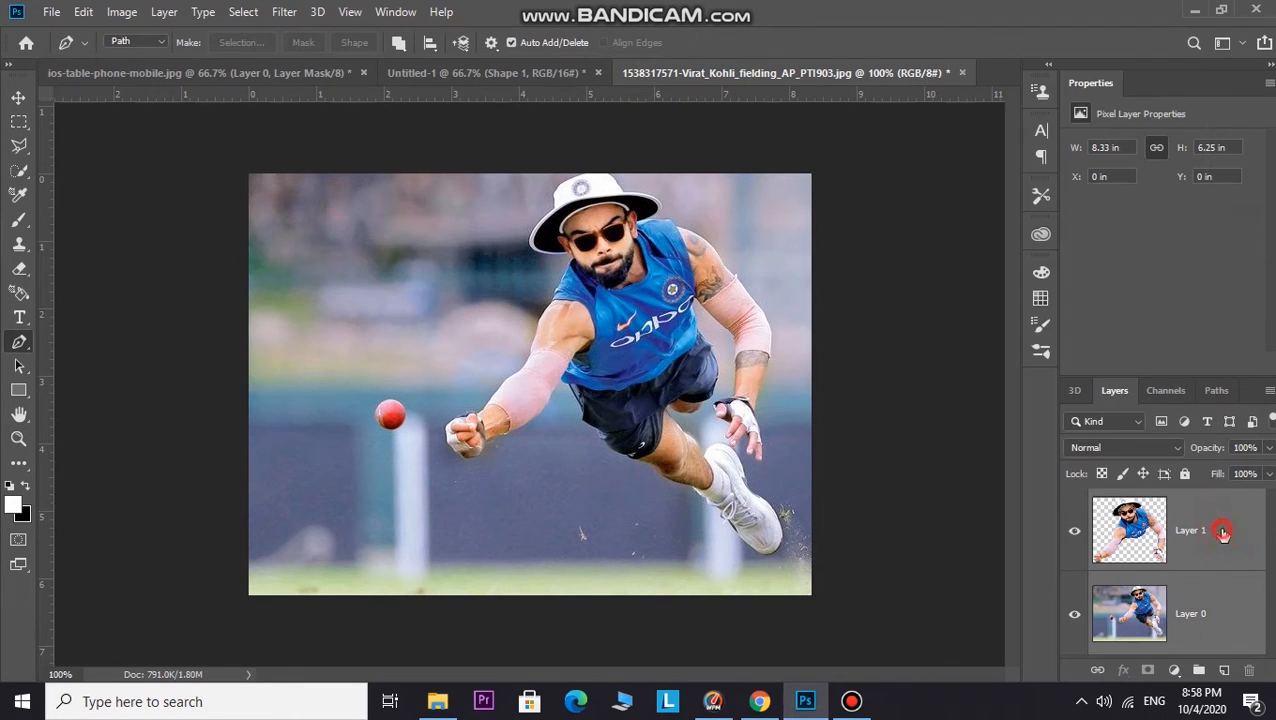
# - Copy both selected layers into the Untitled-1 phone composition, placing them over the phone
pyautogui.click(16, 97)
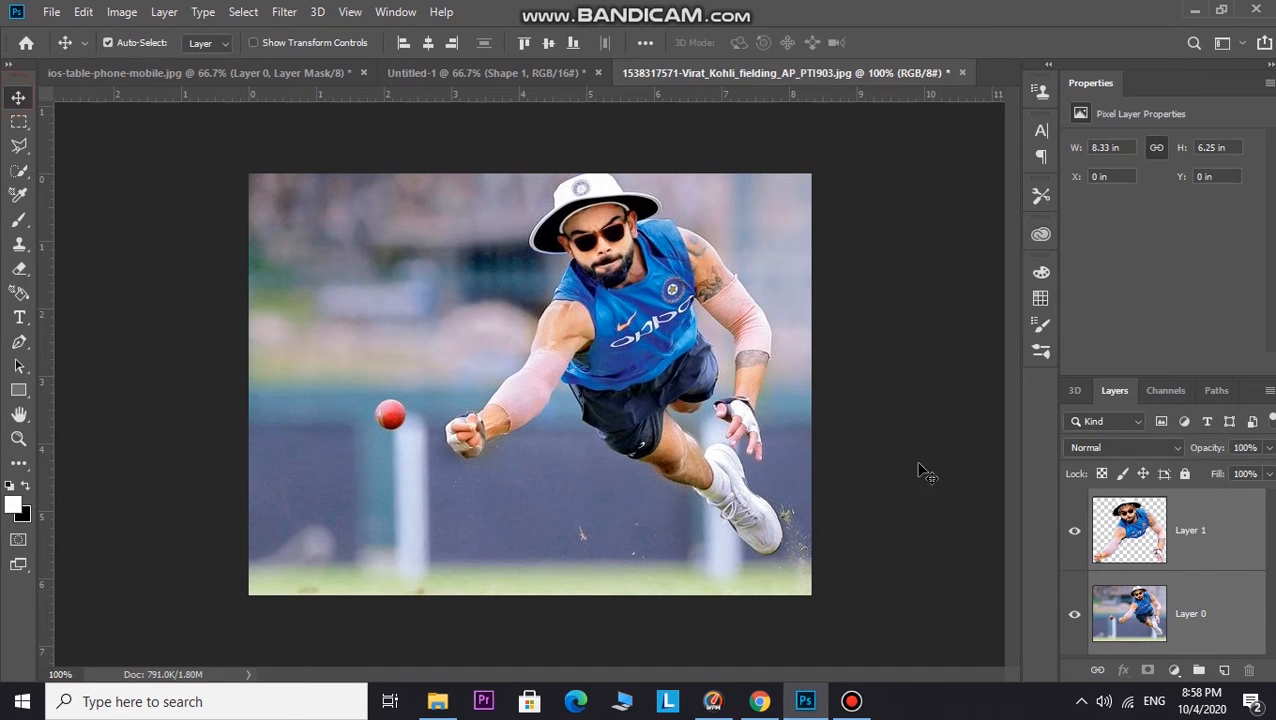
pyautogui.moveTo(1136, 622); pyautogui.dragTo(548, 290)
pyautogui.click(618, 287)
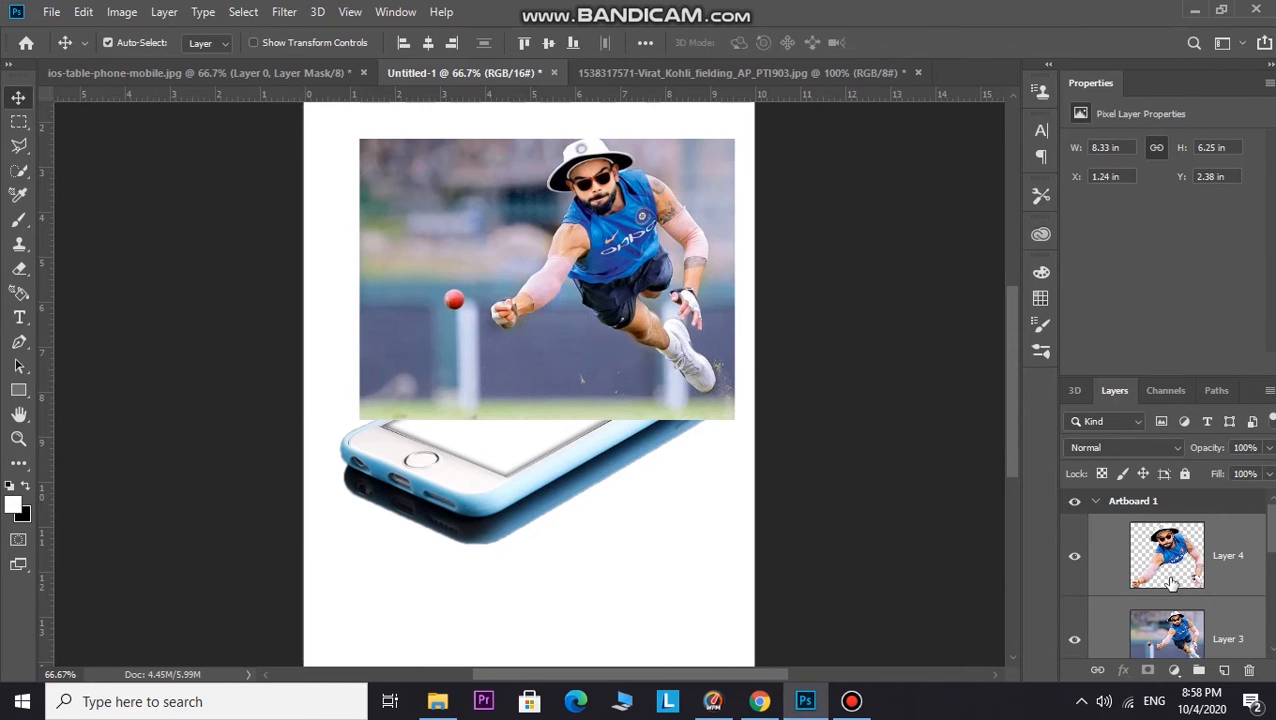
# - Clip the full player photo layer to the phone screen shape beneath it with a clipping mask
pyautogui.click(1193, 648)
pyautogui.rightClick(1198, 624)
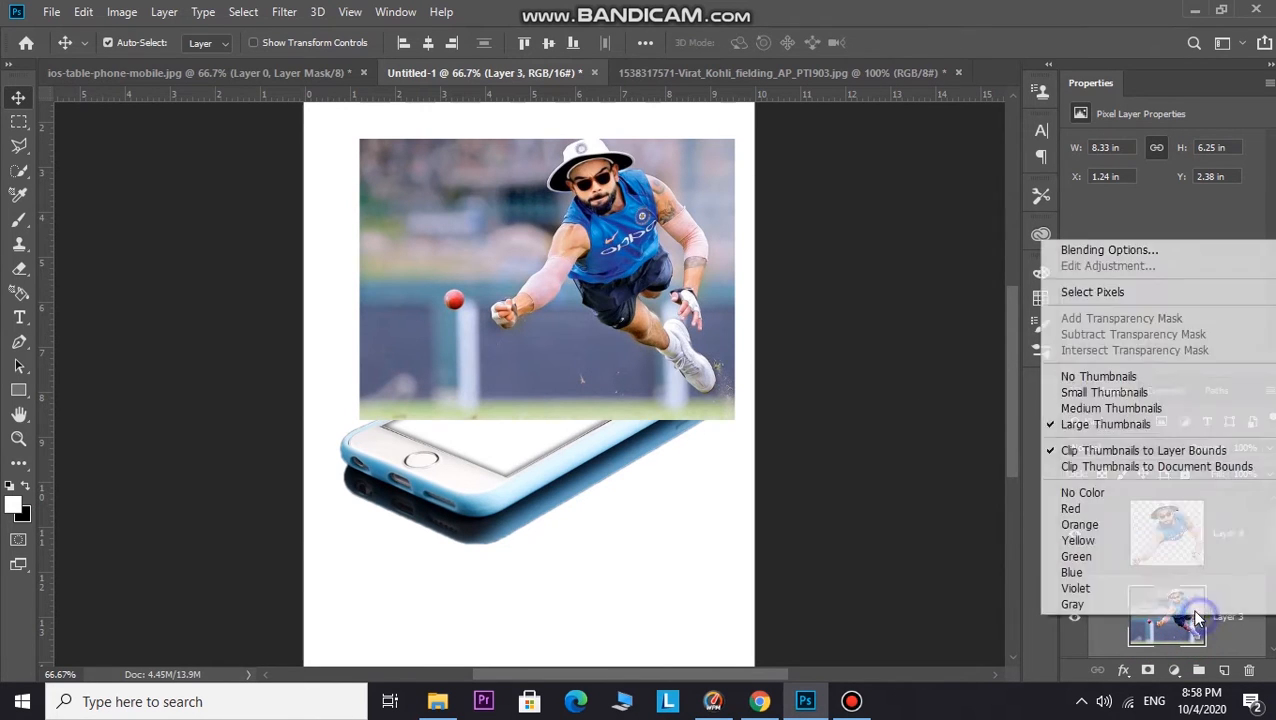
pyautogui.rightClick(1256, 646)
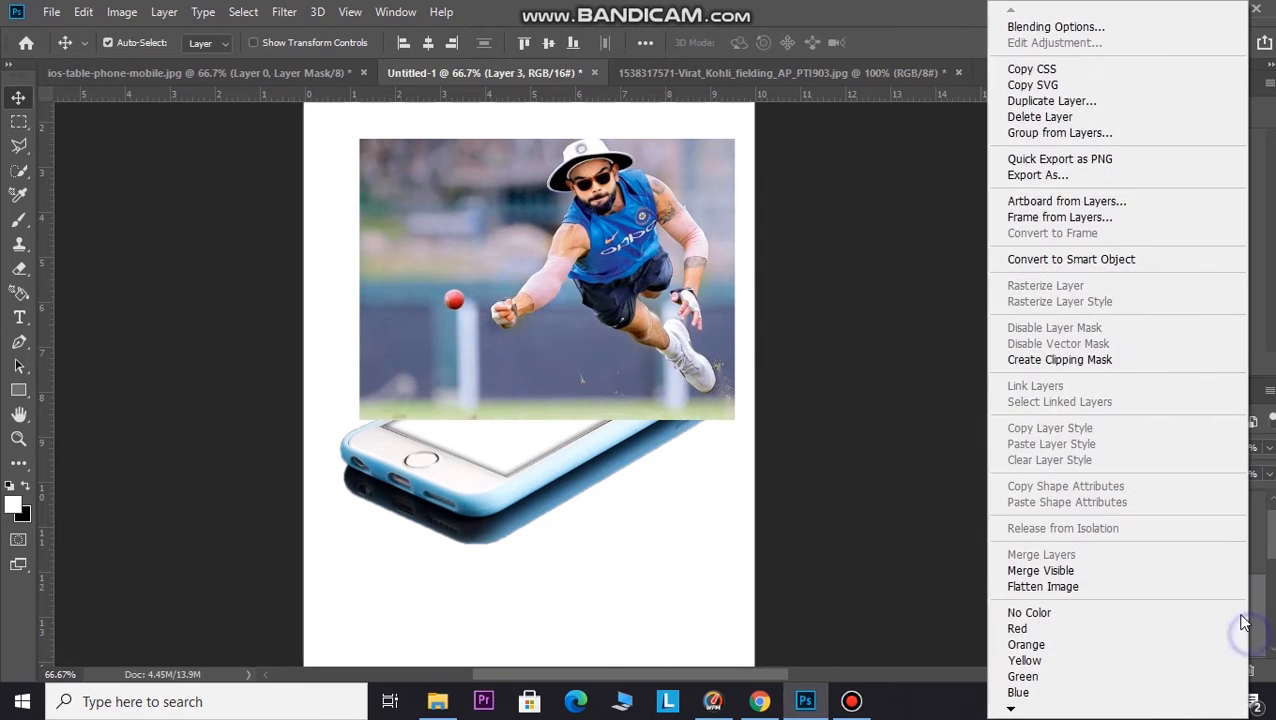
pyautogui.click(1090, 360)
# - Free-transform the clipped photo, moving it over the phone screen and scaling it to about 7.5 in wide
pyautogui.hotkey('ctrl', 't')
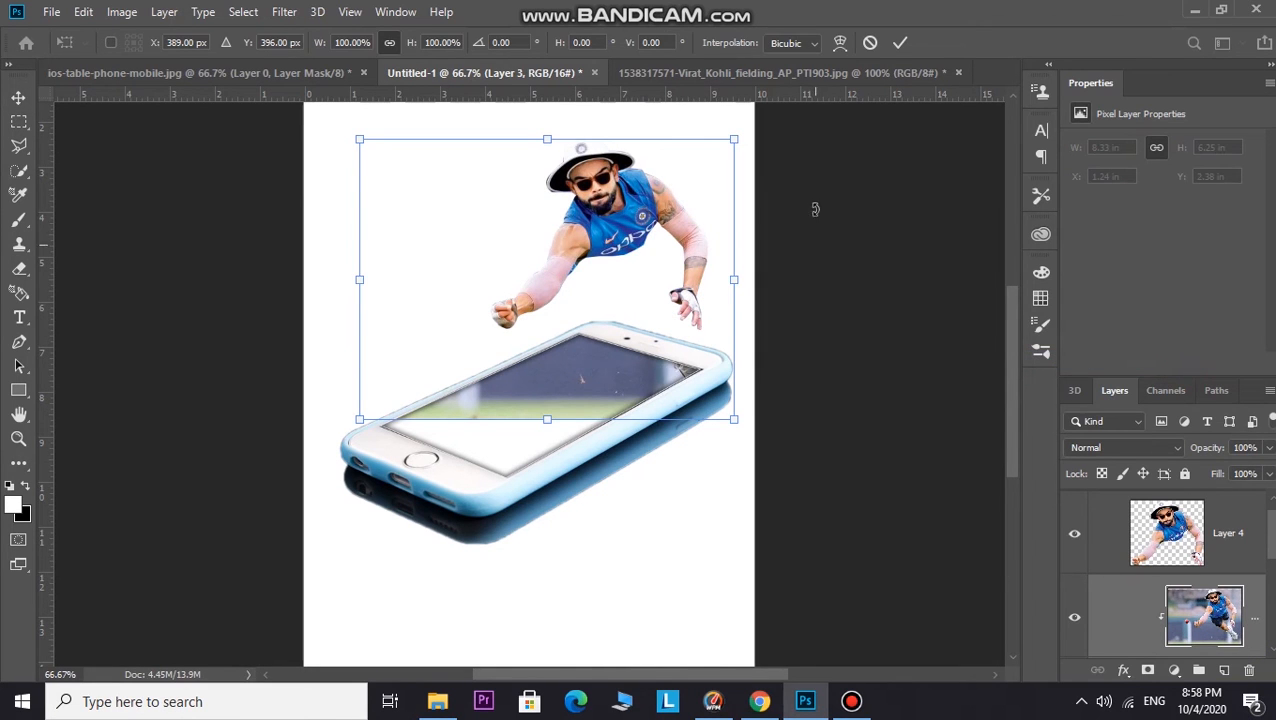
pyautogui.moveTo(727, 141); pyautogui.dragTo(575, 254)
pyautogui.moveTo(546, 385); pyautogui.dragTo(595, 435)
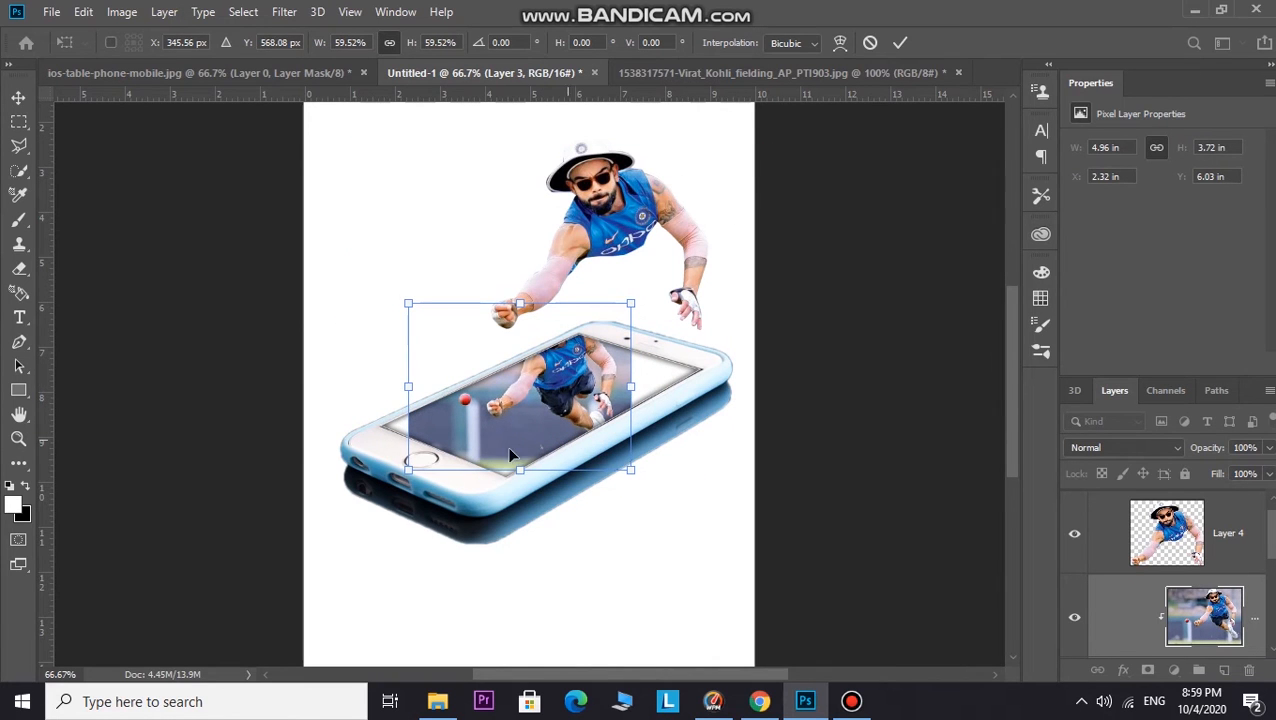
pyautogui.moveTo(519, 469); pyautogui.dragTo(520, 495)
pyautogui.moveTo(650, 395); pyautogui.dragTo(679, 394)
pyautogui.moveTo(394, 399); pyautogui.dragTo(350, 379)
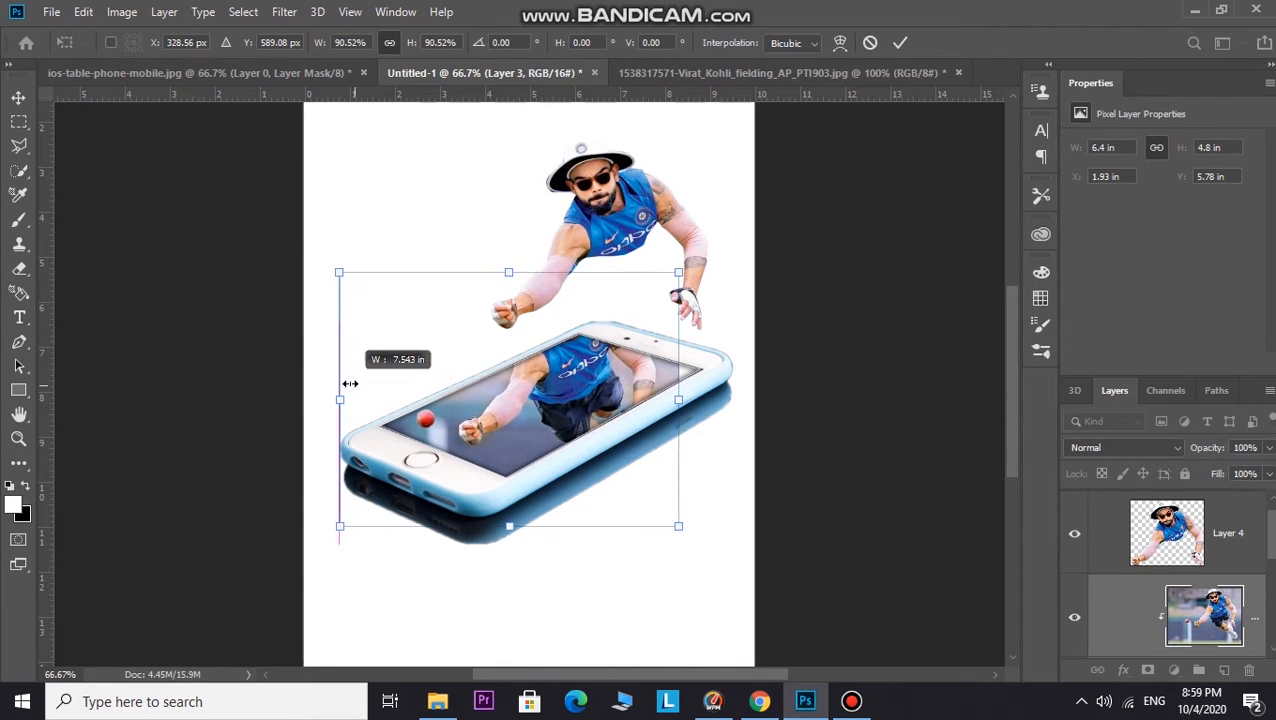
# - Rotate the clipped photo about 17° clockwise, adjust its size and position so the player's lower body sits within the screen, and apply the transform
pyautogui.moveTo(308, 228); pyautogui.dragTo(397, 230)
pyautogui.moveTo(561, 413); pyautogui.dragTo(525, 385)
pyautogui.moveTo(635, 421); pyautogui.dragTo(659, 429)
pyautogui.moveTo(574, 410); pyautogui.dragTo(575, 393)
pyautogui.moveTo(668, 323); pyautogui.dragTo(675, 323)
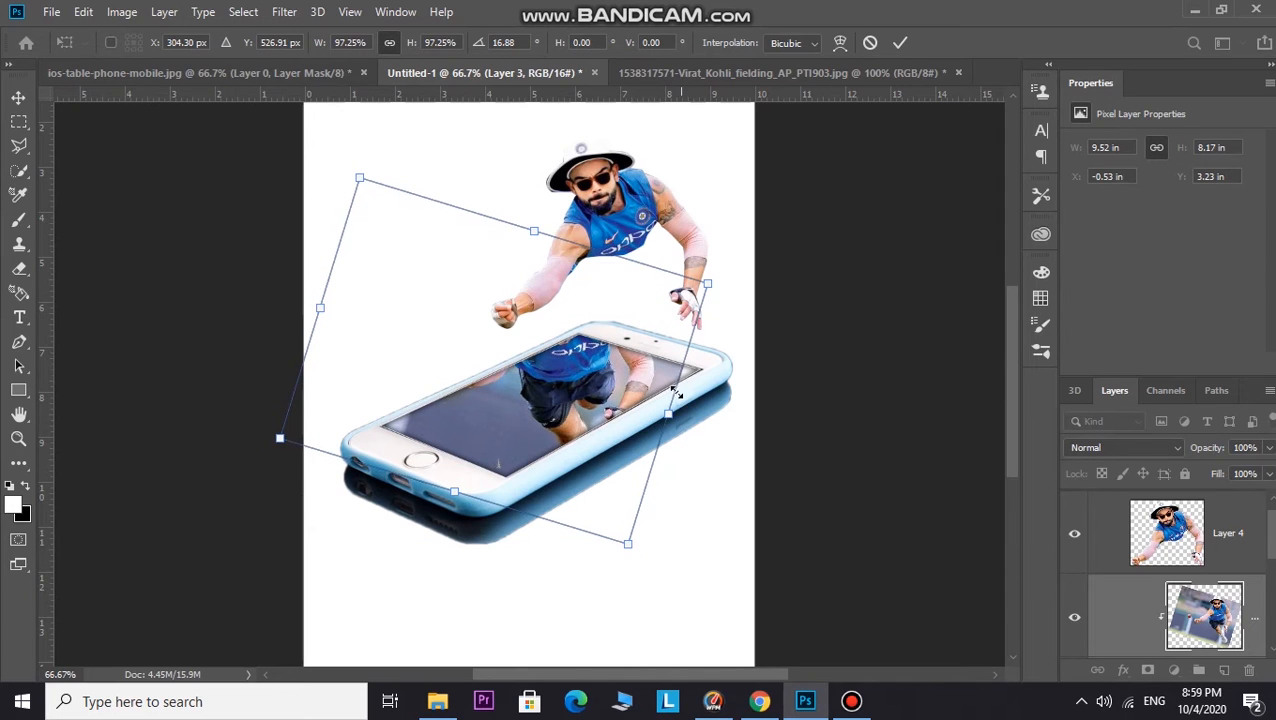
pyautogui.moveTo(618, 383); pyautogui.dragTo(597, 375)
pyautogui.moveTo(605, 538)
pyautogui.mouseDown()
pyautogui.moveTo(590, 502)
pyautogui.moveTo(621, 534)
pyautogui.mouseUp()
pyautogui.click(820, 228)
# - Add a Drop Shadow style to the upper-body cutout layer and open the shadow's settings
pyautogui.click(640, 222)
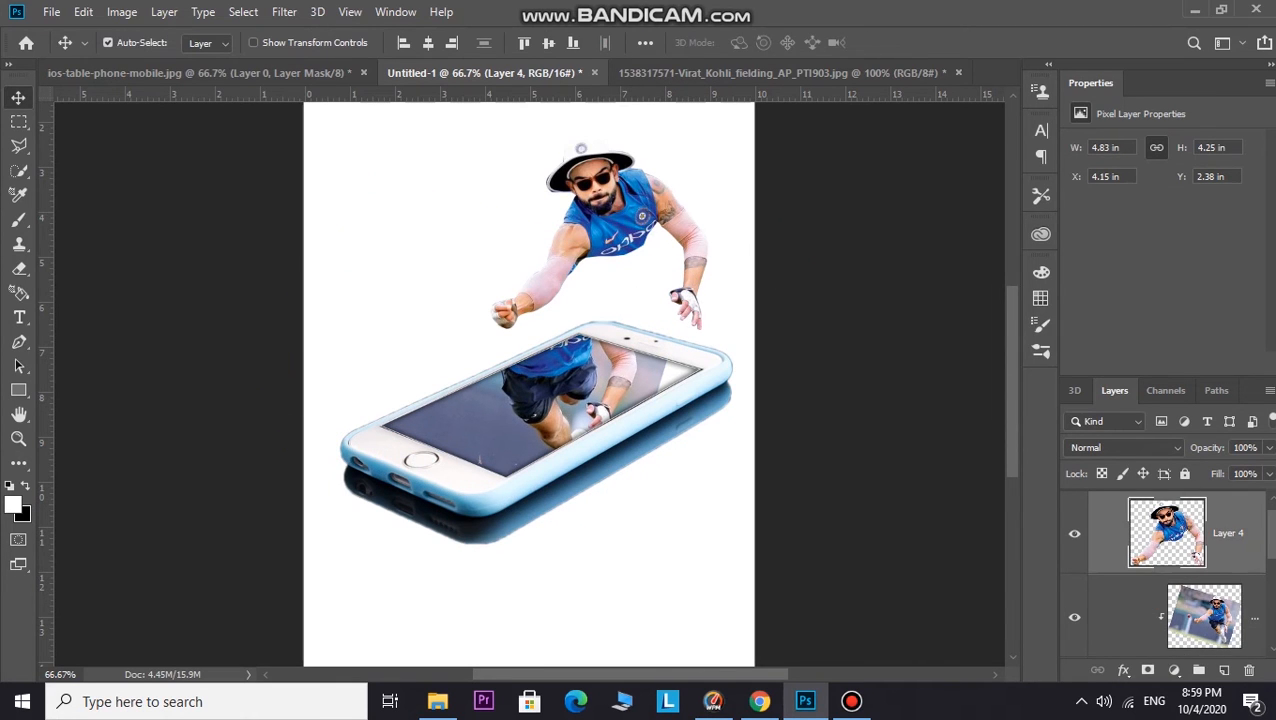
pyautogui.rightClick(1236, 511)
pyautogui.press('Escape')
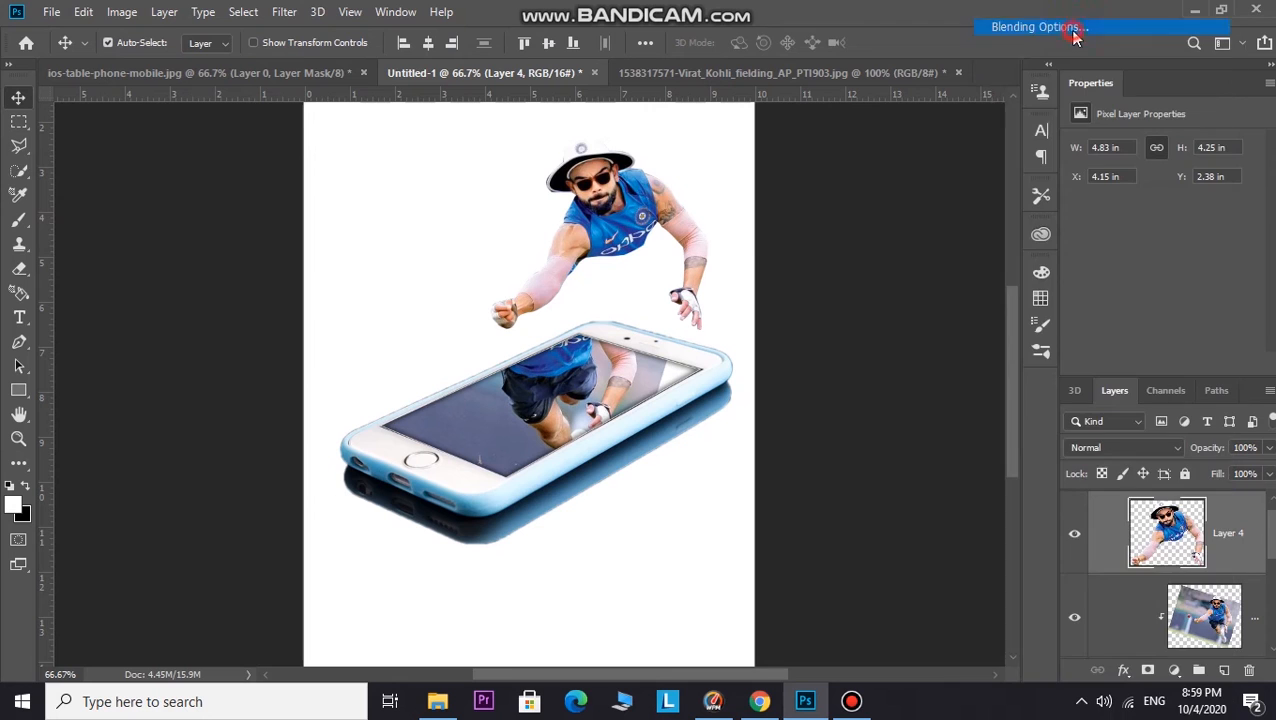
pyautogui.press('h')
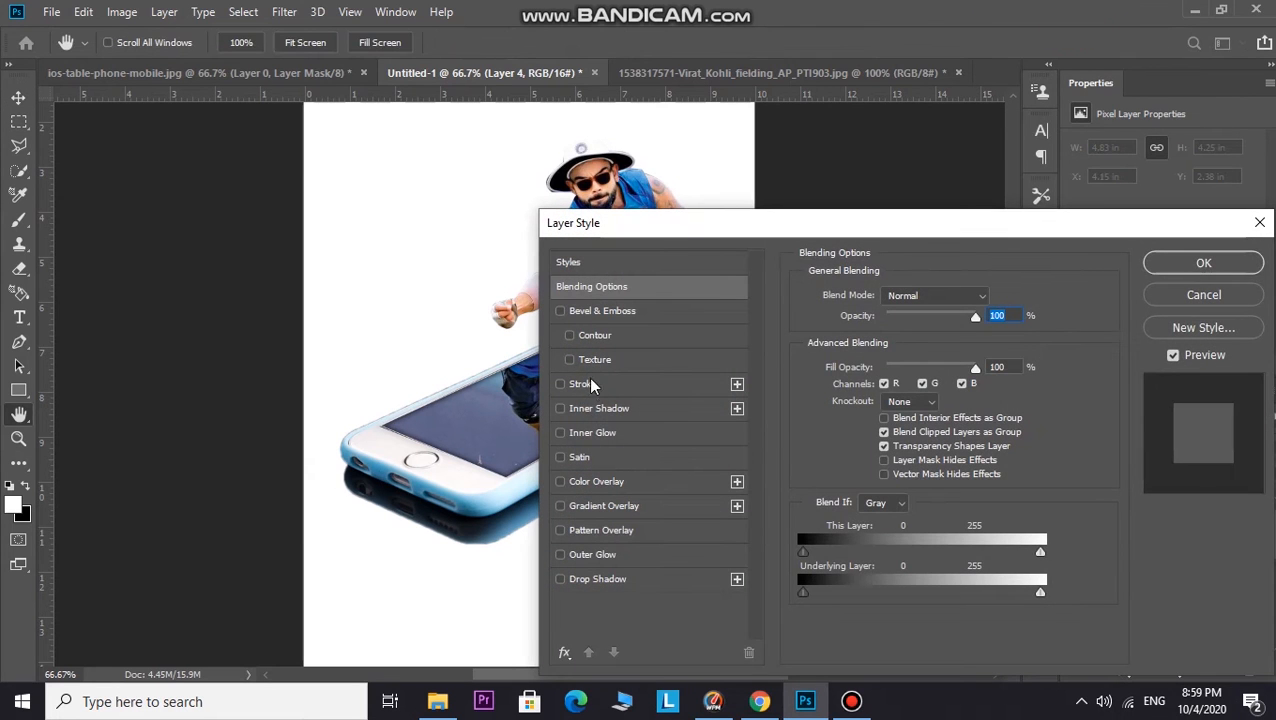
pyautogui.moveTo(803, 229); pyautogui.dragTo(873, 219)
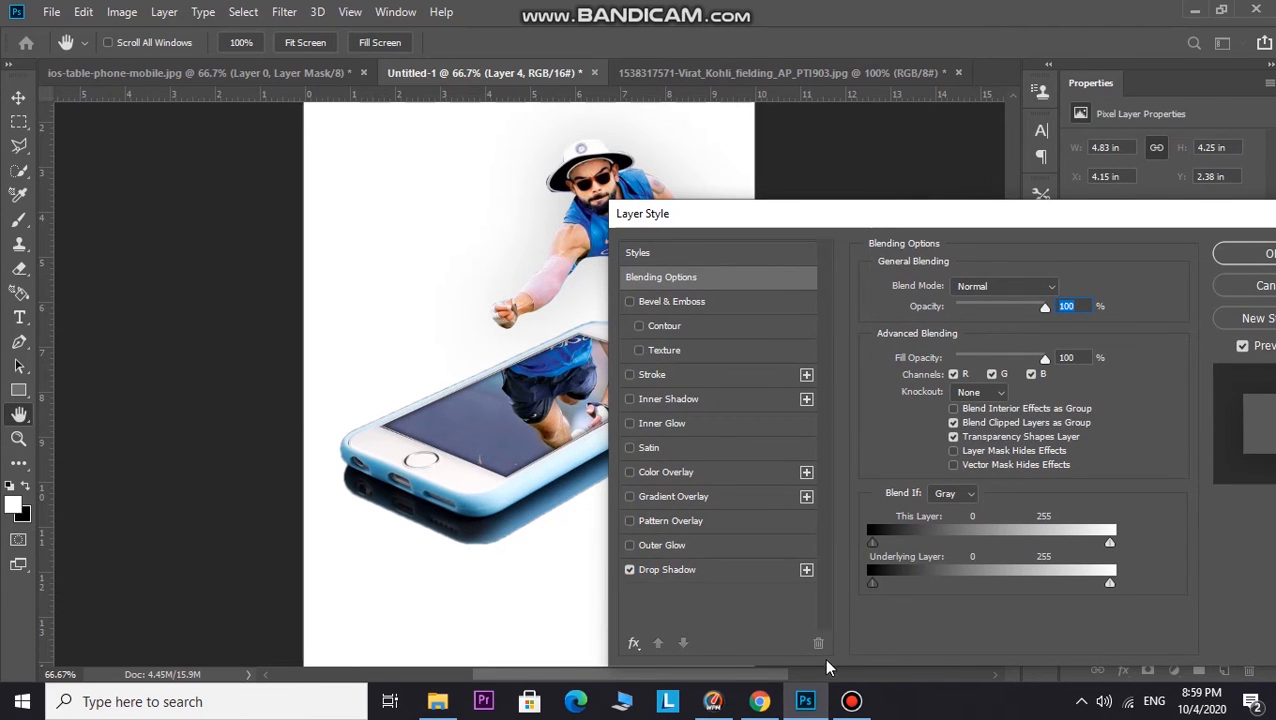
pyautogui.click(720, 570)
# - Set the cutout's drop shadow to 43% opacity, -4° angle, 0 px distance and 10% spread
pyautogui.click(948, 371)
pyautogui.moveTo(951, 377); pyautogui.dragTo(937, 385)
pyautogui.moveTo(958, 313); pyautogui.dragTo(975, 337)
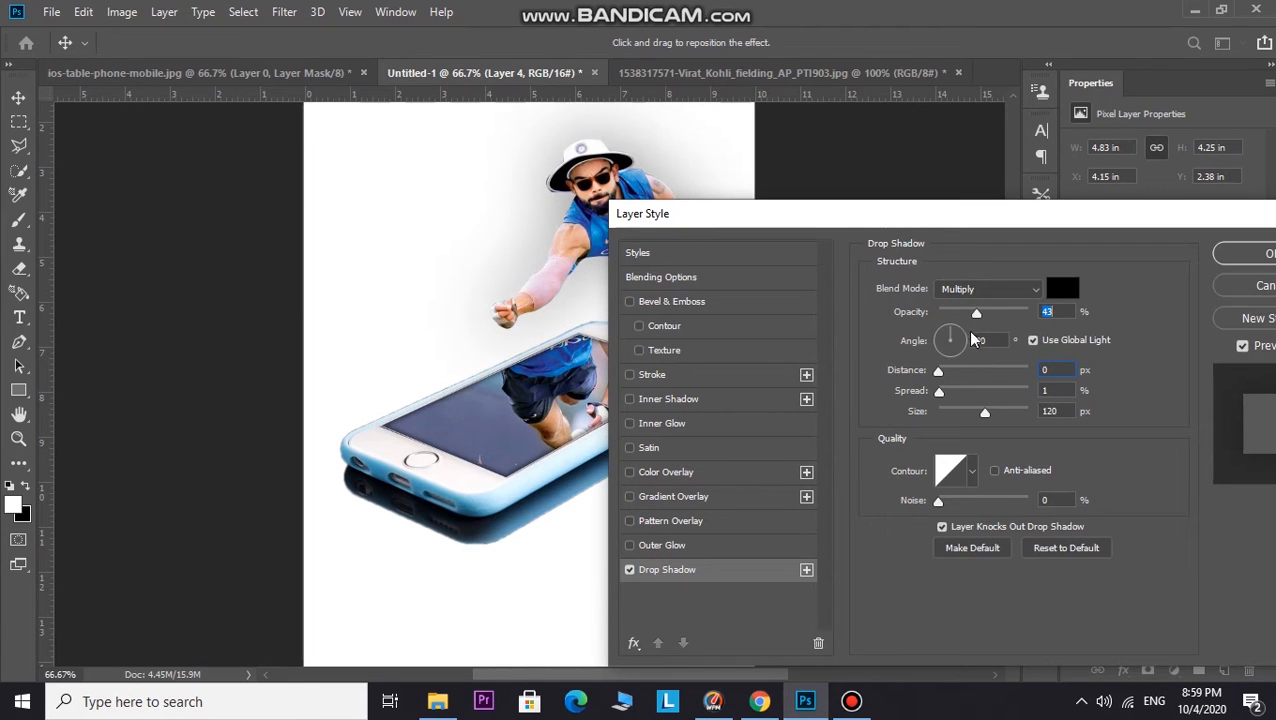
pyautogui.moveTo(940, 398)
pyautogui.mouseDown()
pyautogui.moveTo(968, 405)
pyautogui.moveTo(952, 410)
pyautogui.mouseUp()
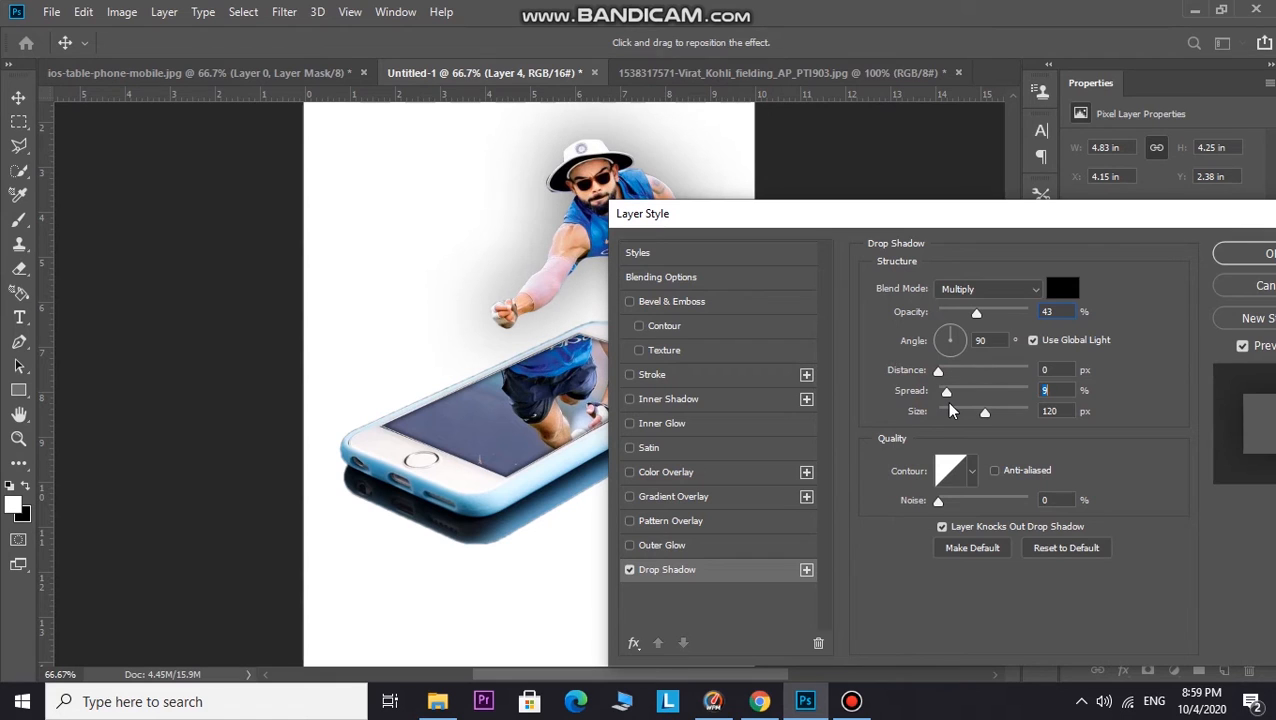
pyautogui.click(940, 345)
pyautogui.write('-4')
# - Change the drop shadow's blend mode to Normal, keeping the player in view to judge the effect
pyautogui.moveTo(1011, 218); pyautogui.dragTo(774, 340)
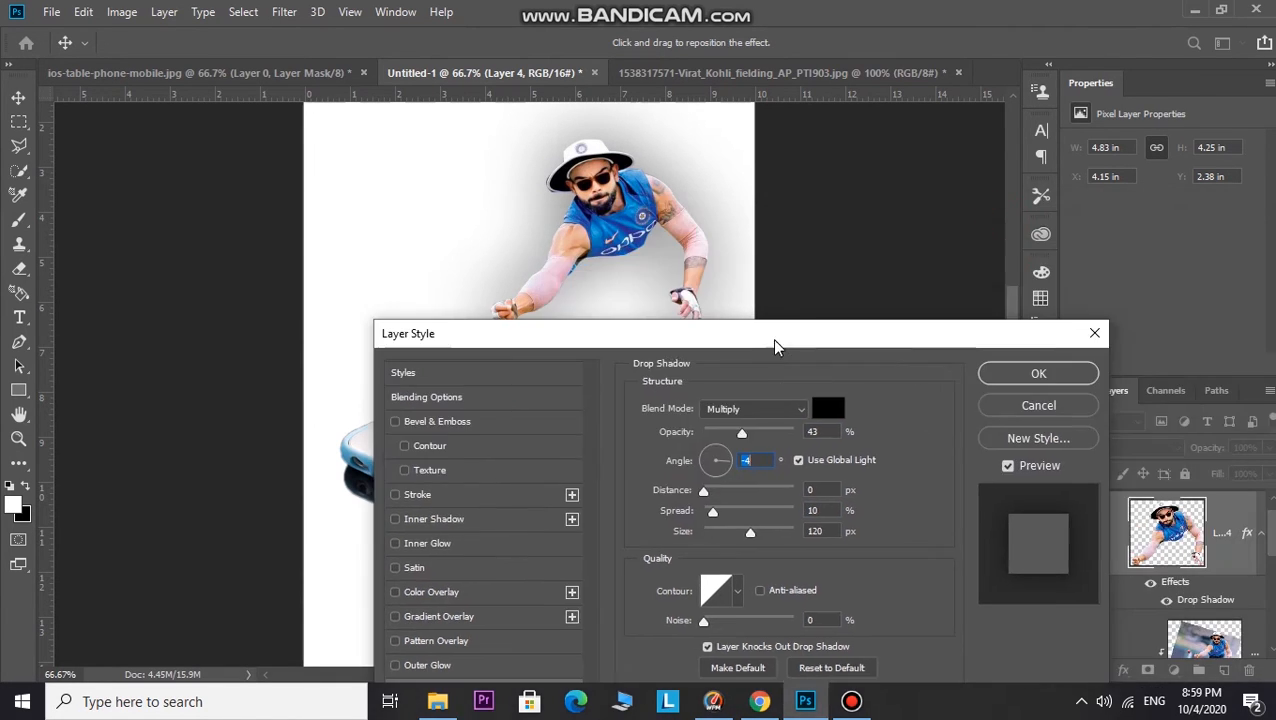
pyautogui.click(770, 422)
pyautogui.click(774, 230)
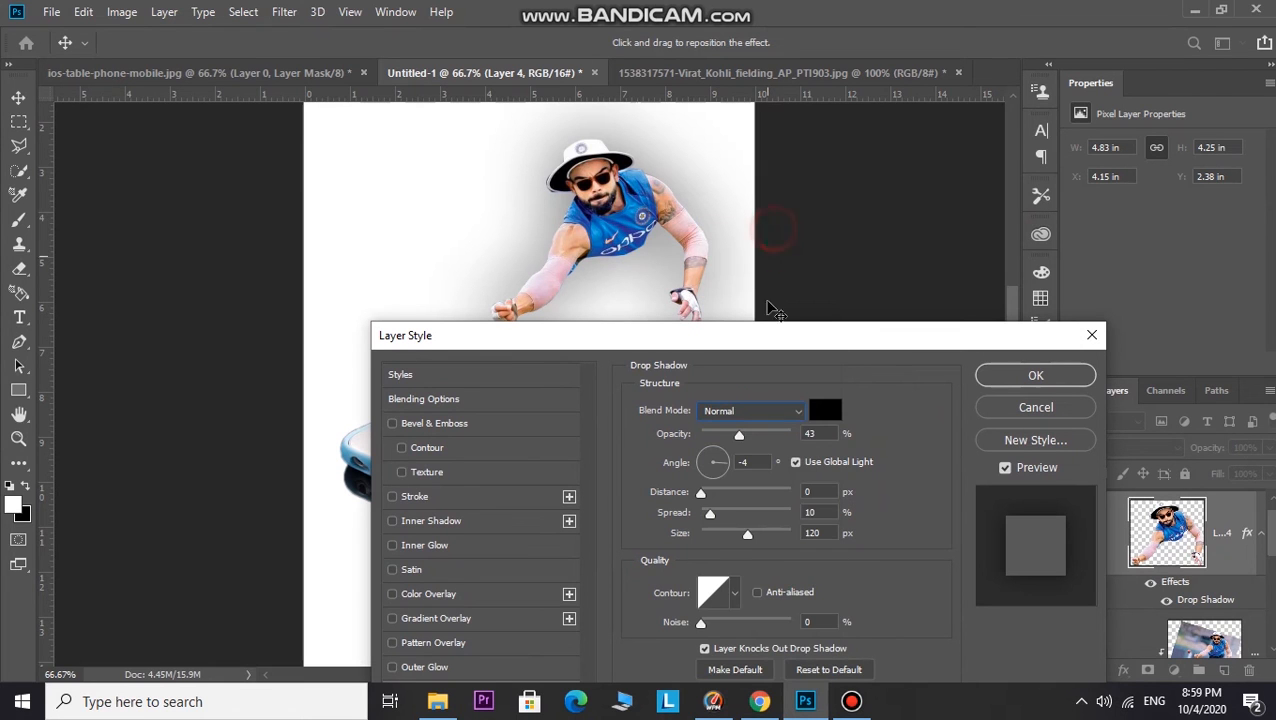
pyautogui.click(779, 414)
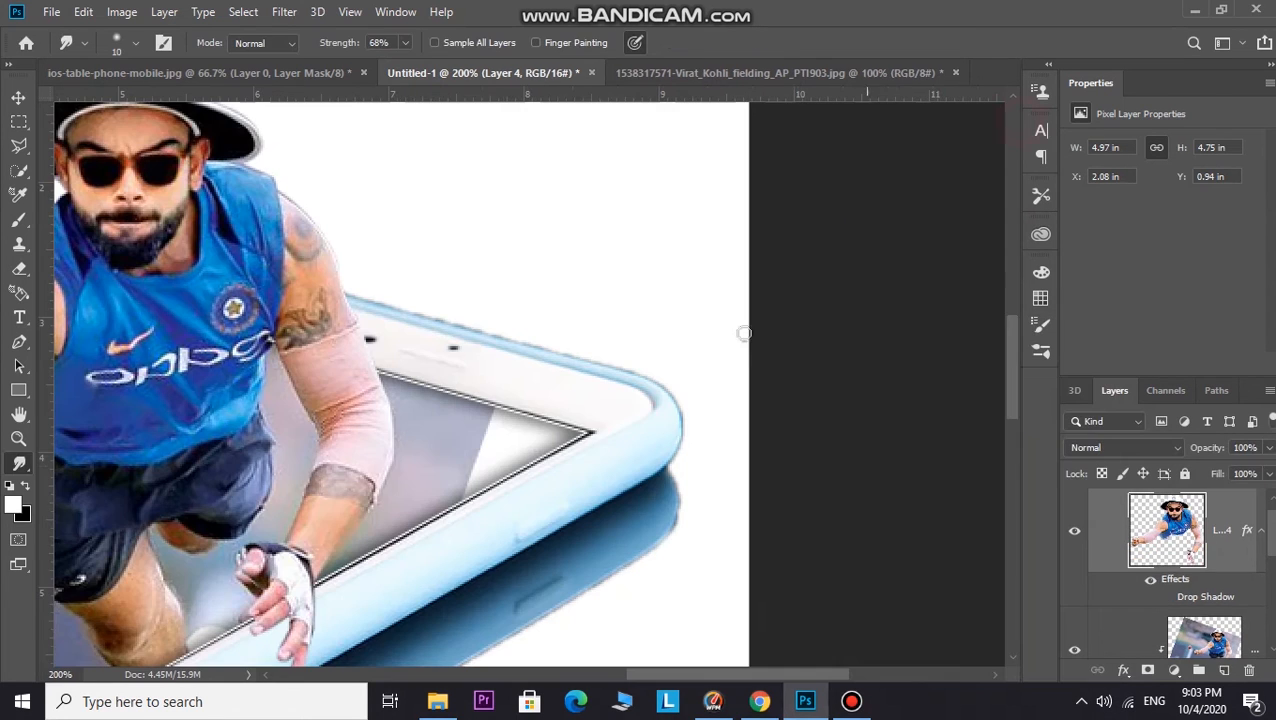
# - Select the clipped photo layer and smudge its background over the white gap at the phone screen's far corner
pyautogui.moveTo(533, 428)
pyautogui.mouseDown()
pyautogui.moveTo(548, 441)
pyautogui.moveTo(527, 424)
pyautogui.moveTo(521, 447)
pyautogui.mouseUp()
pyautogui.scroll(-5, 1151, 602)
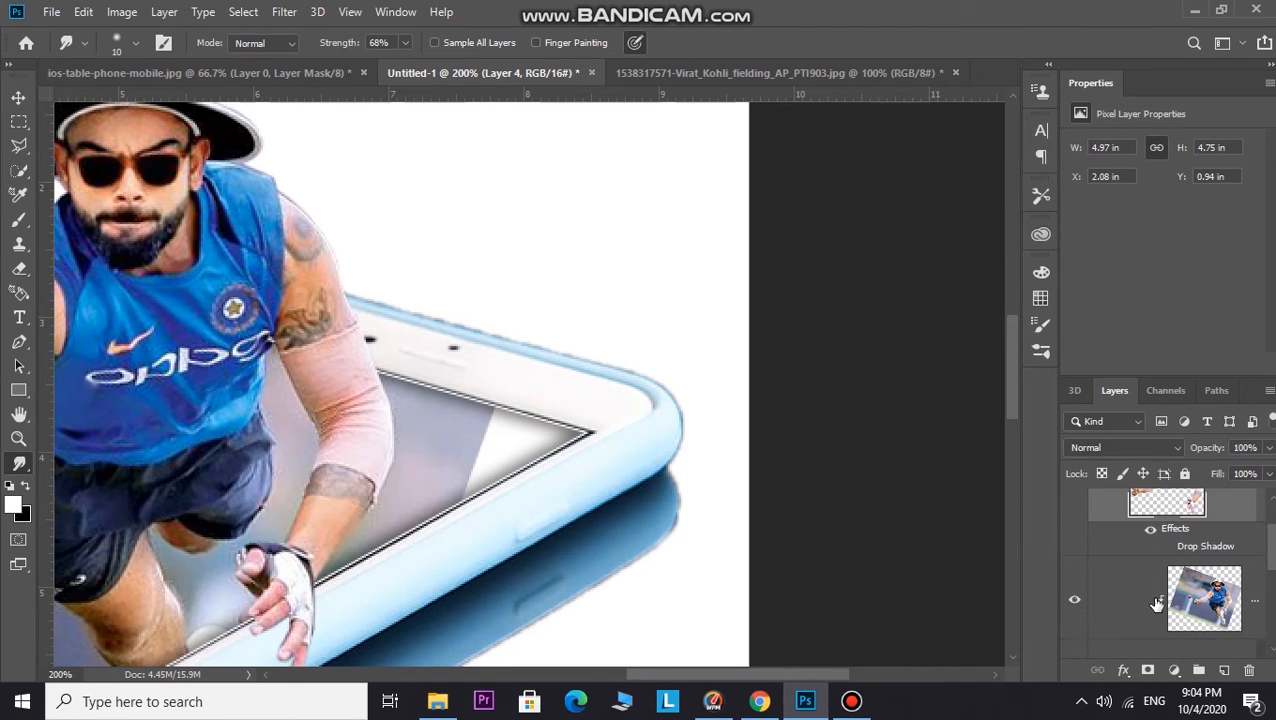
pyautogui.click(1105, 598)
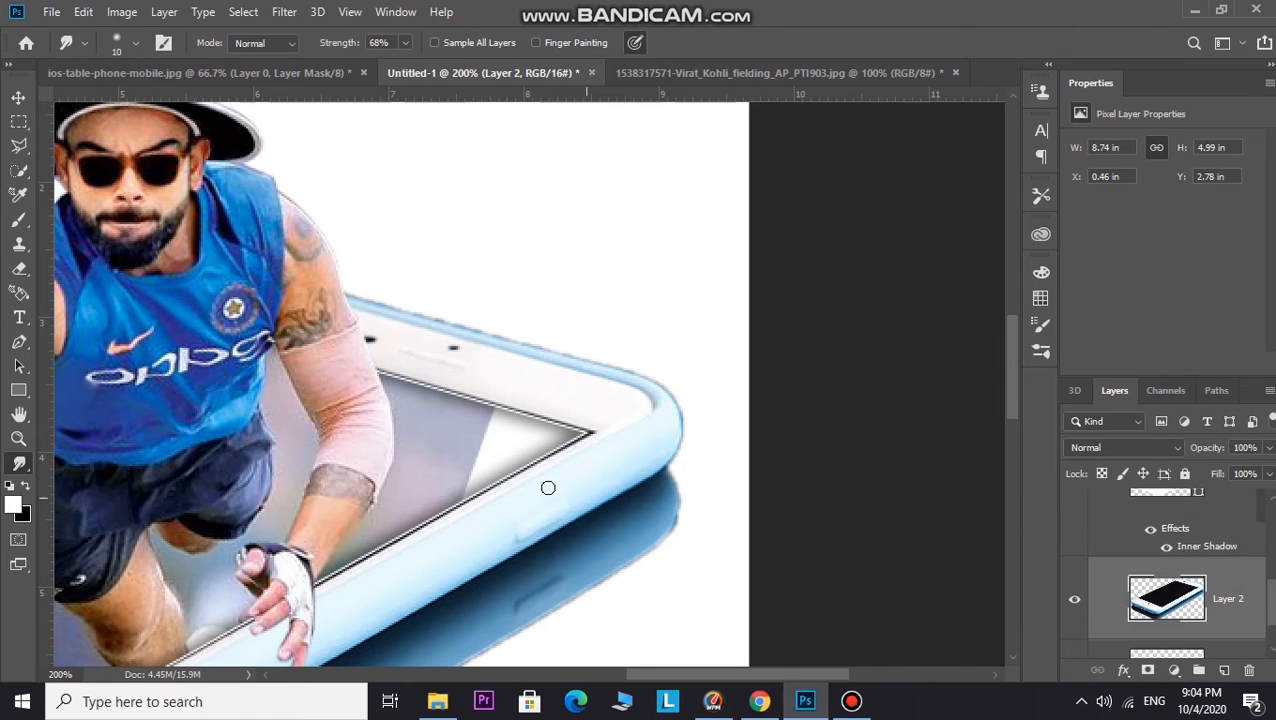
pyautogui.scroll(3, 1164, 546)
pyautogui.click(1120, 548)
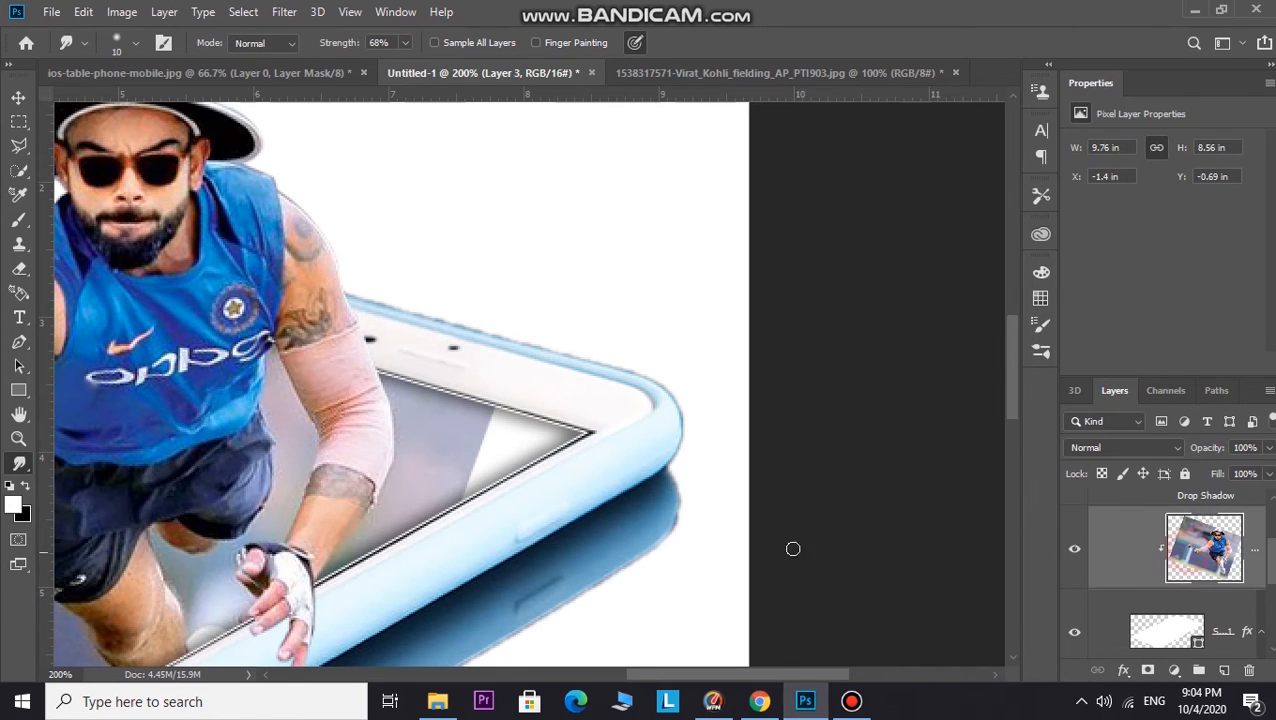
pyautogui.moveTo(476, 423); pyautogui.dragTo(511, 435)
pyautogui.moveTo(461, 413)
pyautogui.mouseDown()
pyautogui.moveTo(534, 436)
pyautogui.moveTo(487, 404)
pyautogui.moveTo(542, 433)
pyautogui.moveTo(493, 431)
pyautogui.moveTo(580, 429)
pyautogui.moveTo(535, 417)
pyautogui.moveTo(578, 439)
pyautogui.moveTo(498, 436)
pyautogui.moveTo(550, 458)
pyautogui.mouseUp()
pyautogui.moveTo(470, 447)
pyautogui.mouseDown()
pyautogui.moveTo(513, 450)
pyautogui.moveTo(462, 437)
pyautogui.moveTo(565, 438)
pyautogui.moveTo(535, 456)
pyautogui.mouseUp()
pyautogui.moveTo(459, 473)
pyautogui.mouseDown()
pyautogui.moveTo(541, 467)
pyautogui.moveTo(527, 464)
pyautogui.mouseUp()
pyautogui.moveTo(448, 498)
pyautogui.mouseDown()
pyautogui.moveTo(485, 493)
pyautogui.moveTo(495, 487)
pyautogui.moveTo(467, 494)
pyautogui.moveTo(499, 467)
pyautogui.moveTo(455, 496)
pyautogui.moveTo(554, 451)
pyautogui.mouseUp()
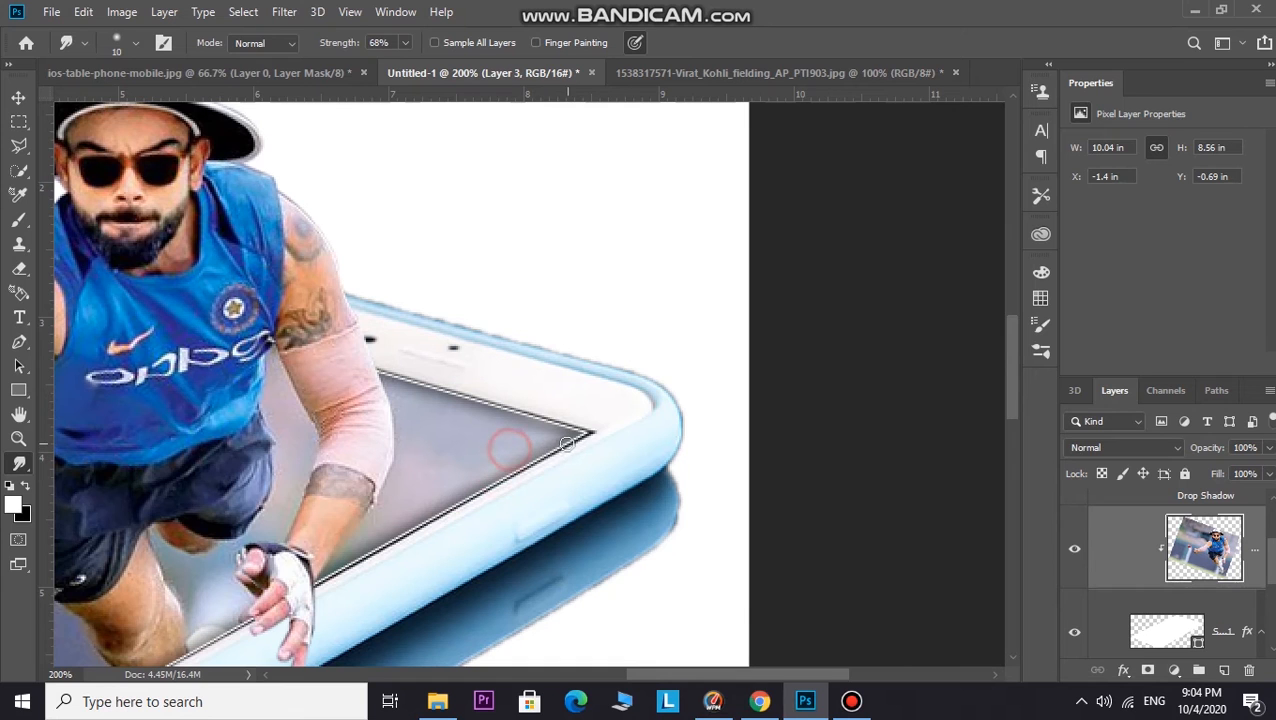
# - Try to erase the leftover photo hand beside the gloved hand, switching the eraser to the 80 px Hard Round brush
pyautogui.scroll(-3, 706, 527)
pyautogui.scroll(-2, 680, 582)
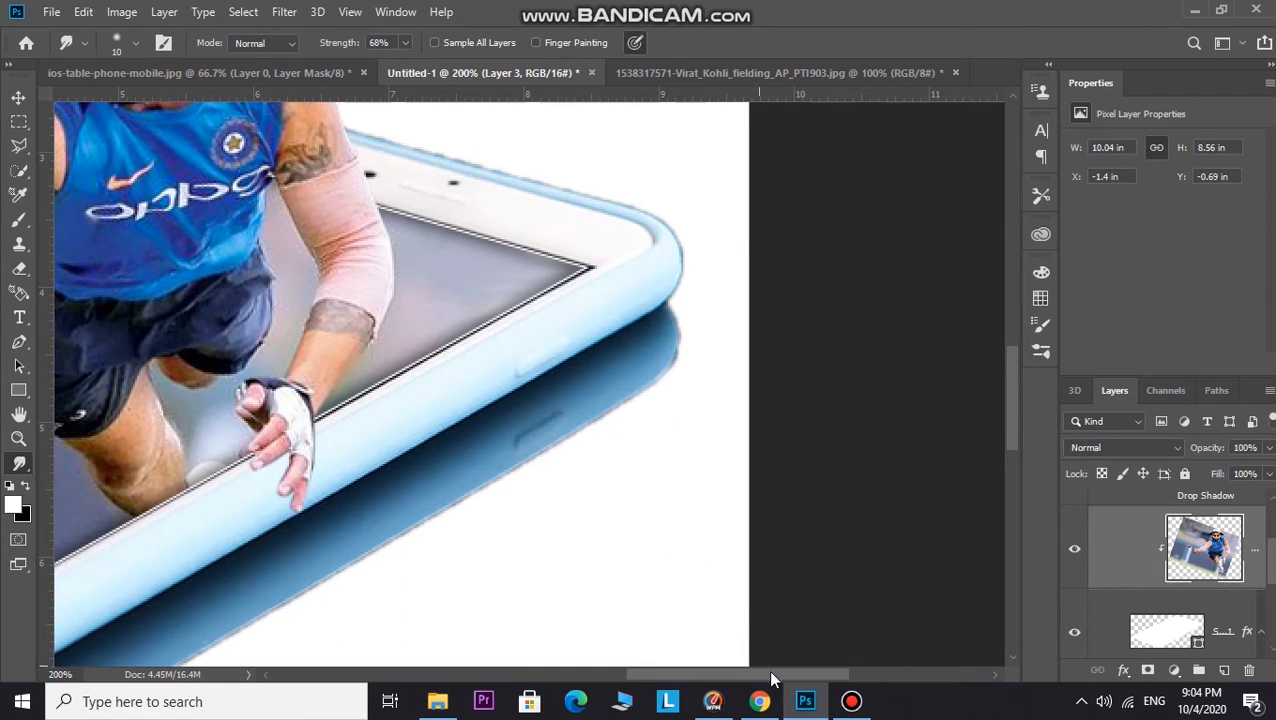
pyautogui.moveTo(780, 673); pyautogui.dragTo(671, 692)
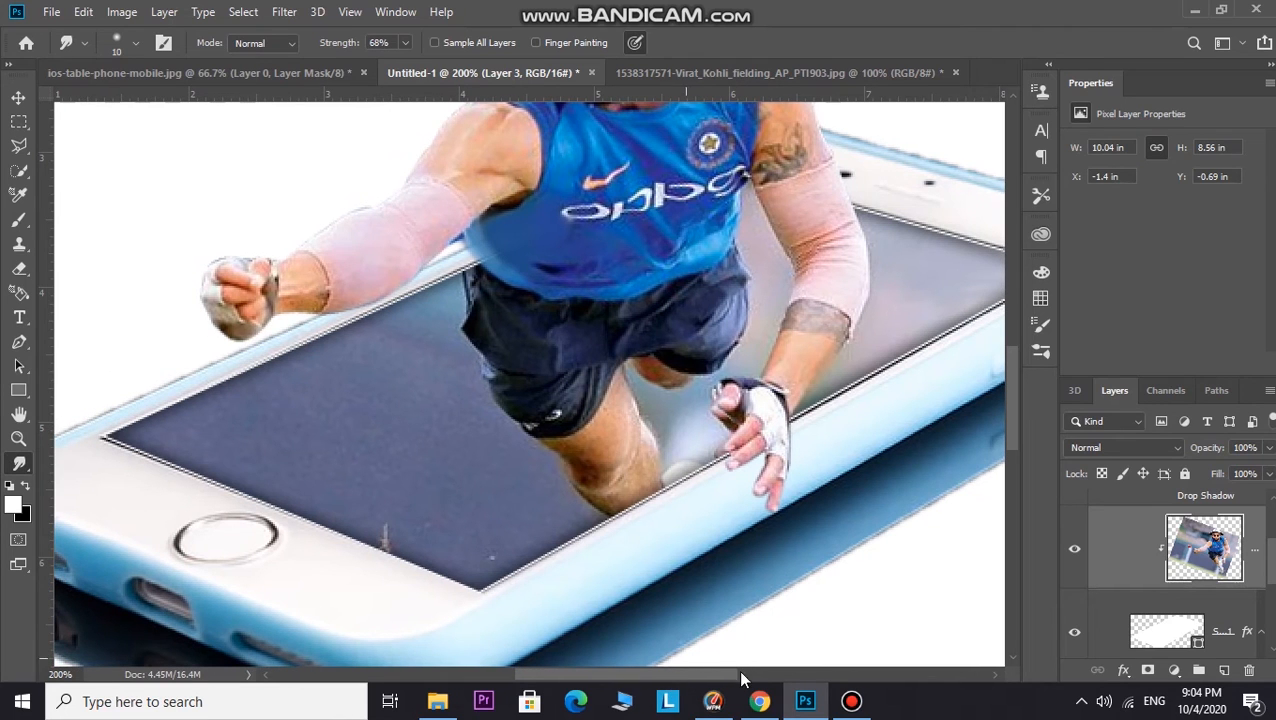
pyautogui.click(19, 268)
pyautogui.click(748, 452)
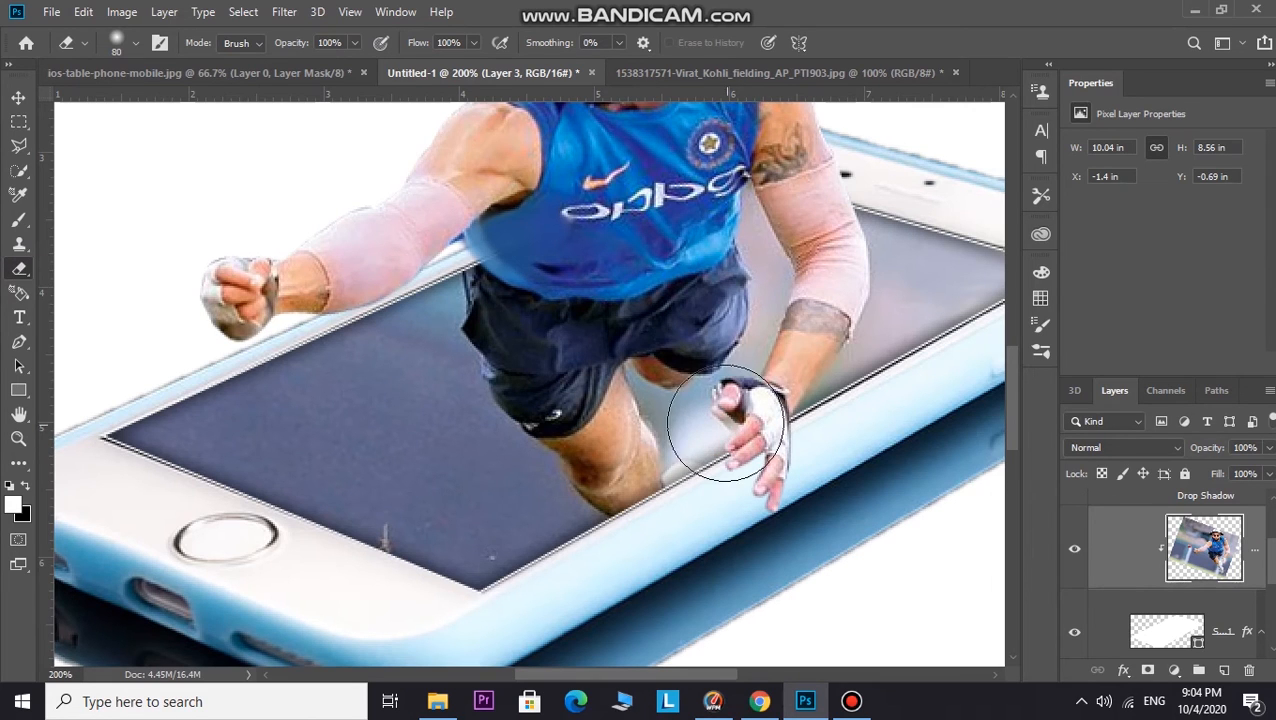
pyautogui.click(736, 422)
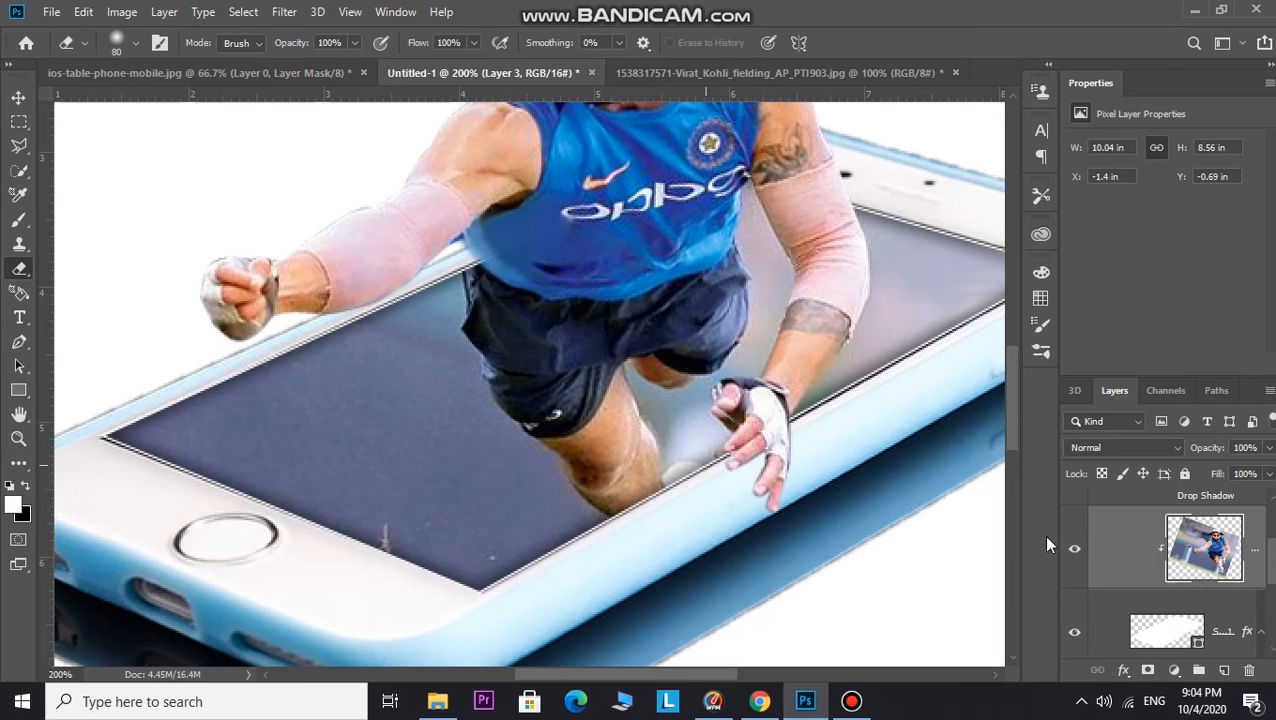
pyautogui.hotkey('ctrl', '+')
pyautogui.hotkey('ctrl', '+')
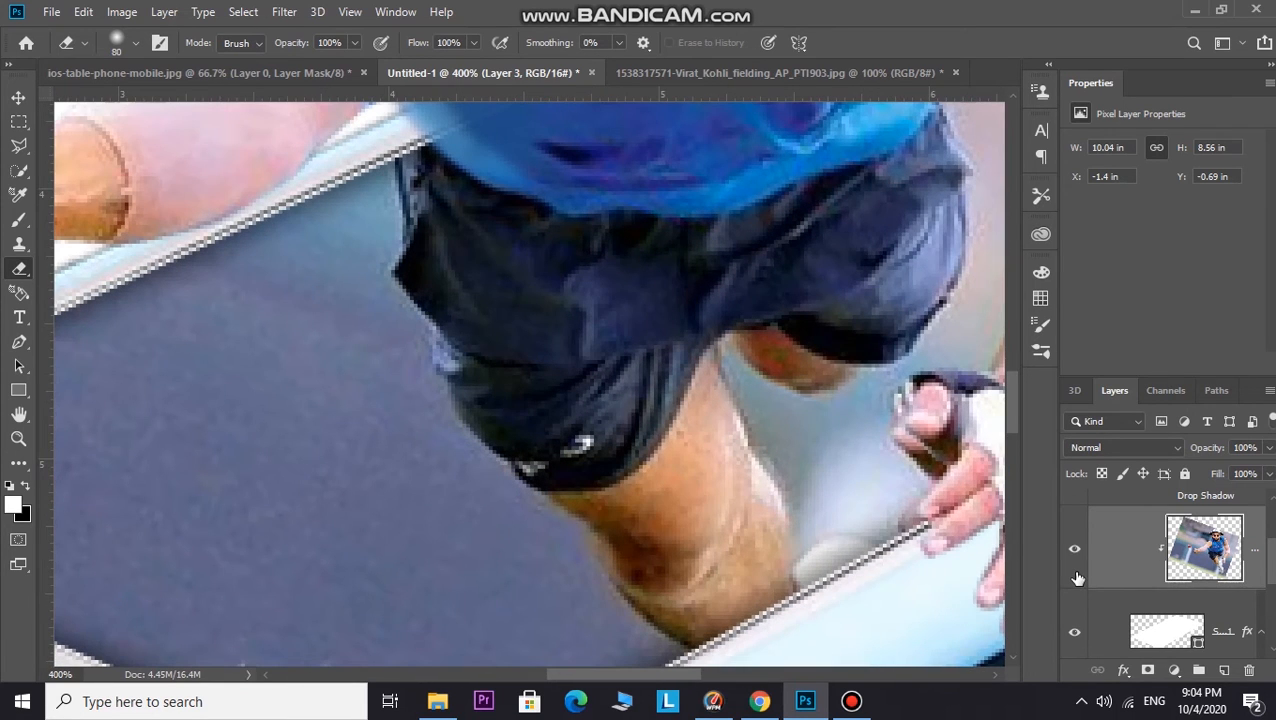
pyautogui.click(134, 44)
pyautogui.click(69, 184)
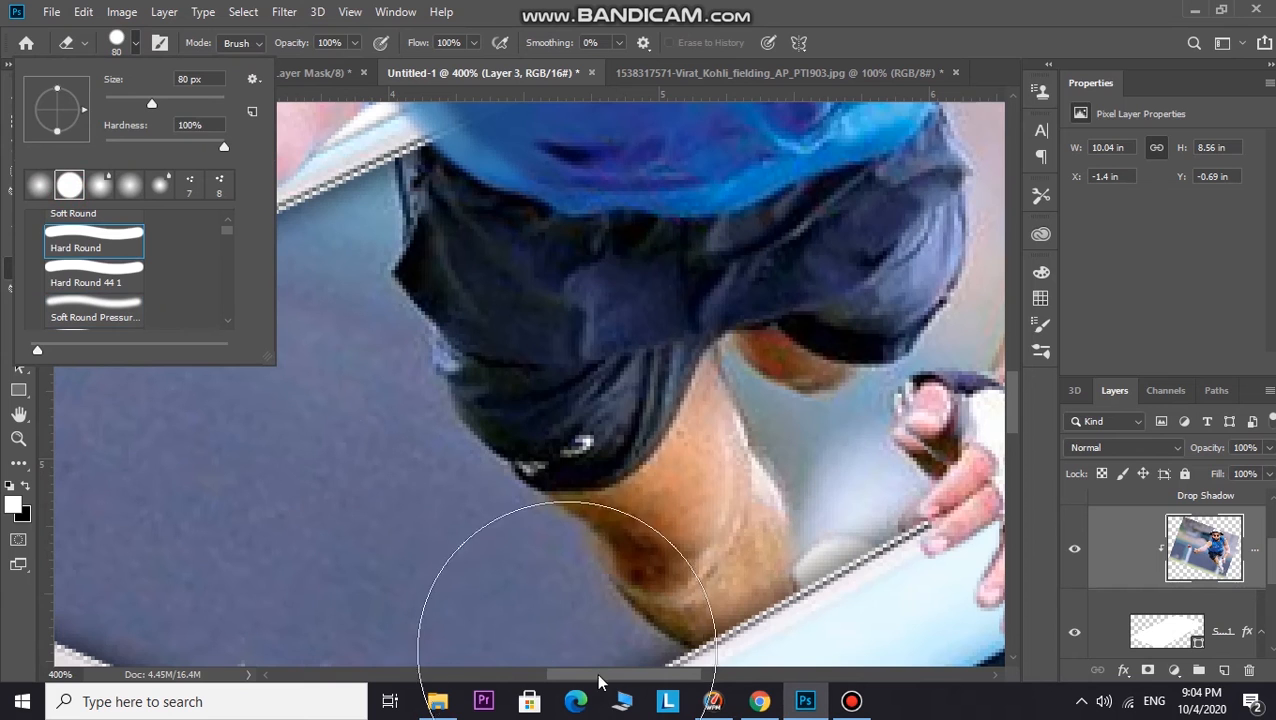
# - Smudge the background over the leftover photo hand and the fringe around the gloved fingers and forearm at 68% strength
pyautogui.moveTo(647, 676); pyautogui.dragTo(710, 678)
pyautogui.click(25, 465)
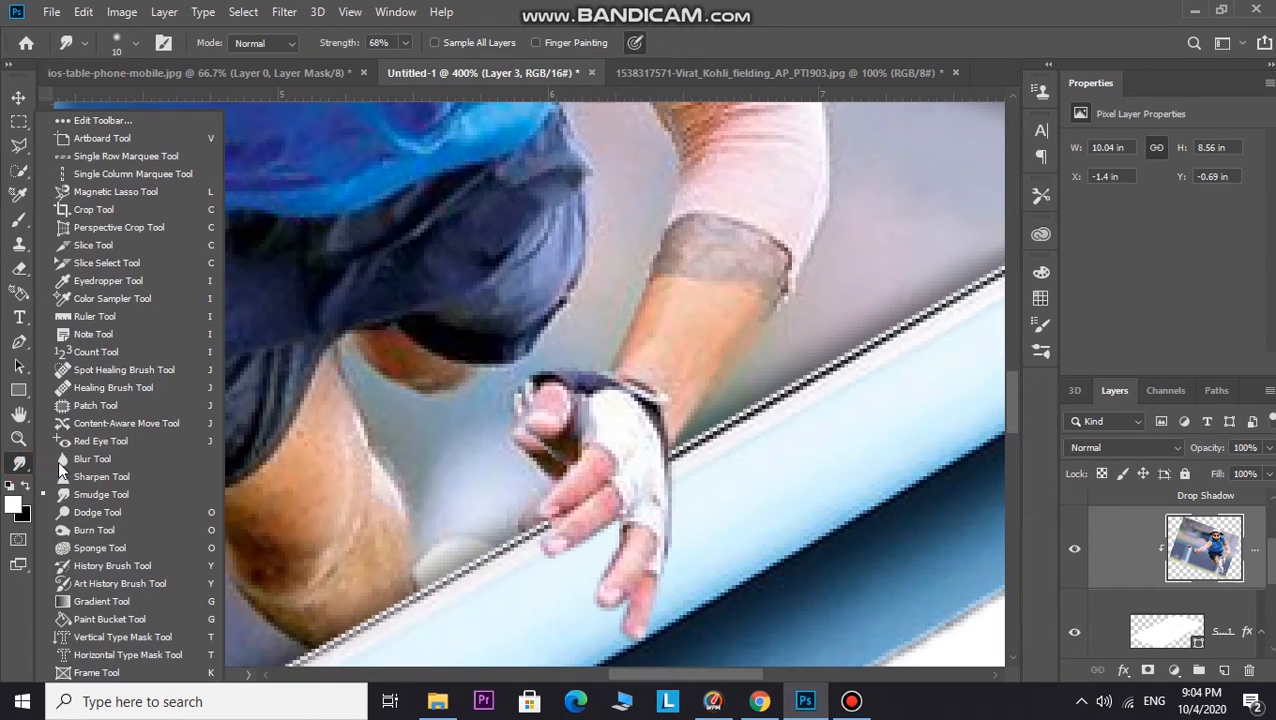
pyautogui.click(60, 463)
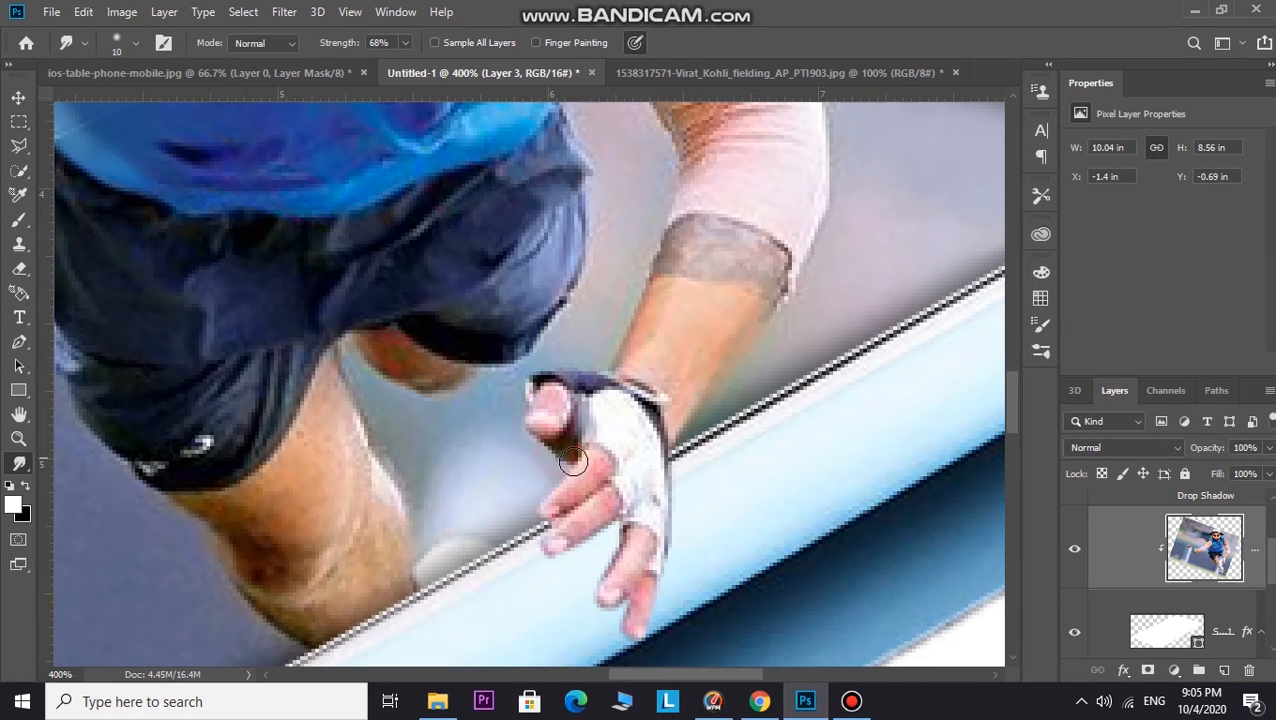
pyautogui.moveTo(706, 411); pyautogui.dragTo(638, 438)
pyautogui.moveTo(745, 357); pyautogui.dragTo(628, 438)
pyautogui.moveTo(817, 282); pyautogui.dragTo(692, 370)
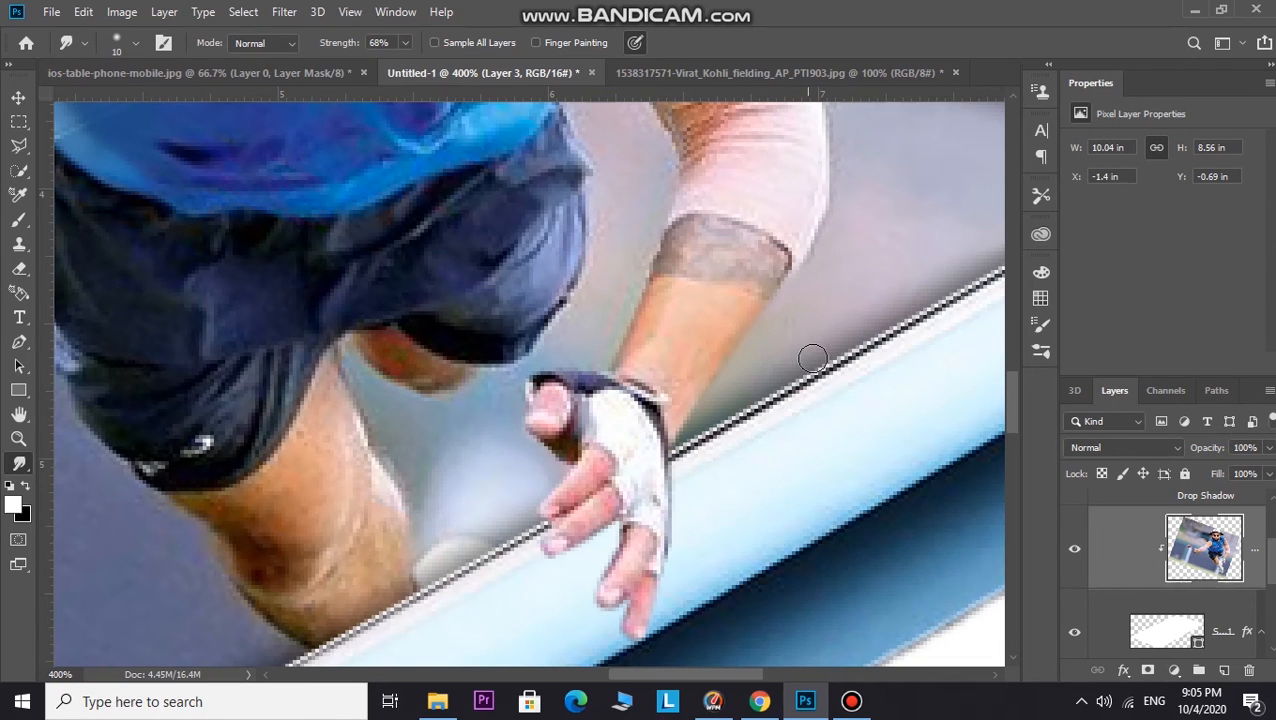
# - Smudge the background along both edges of the pink sleeve above the gloved hand, down to the forearm tattoo
pyautogui.scroll(3, 812, 358)
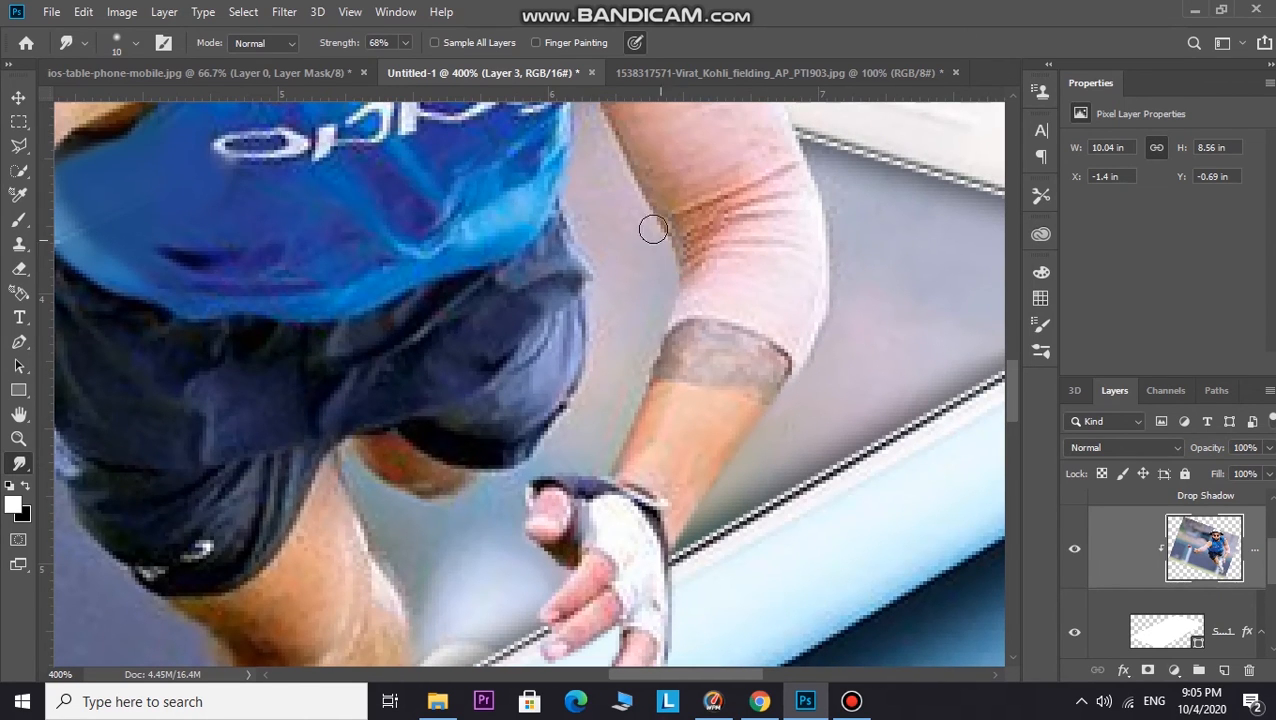
pyautogui.moveTo(626, 158)
pyautogui.mouseDown()
pyautogui.moveTo(666, 199)
pyautogui.moveTo(694, 271)
pyautogui.moveTo(632, 160)
pyautogui.moveTo(674, 219)
pyautogui.mouseUp()
pyautogui.moveTo(627, 134)
pyautogui.mouseDown()
pyautogui.moveTo(684, 191)
pyautogui.moveTo(692, 168)
pyautogui.moveTo(693, 203)
pyautogui.moveTo(664, 212)
pyautogui.mouseUp()
pyautogui.scroll(2, 625, 203)
pyautogui.moveTo(602, 180); pyautogui.dragTo(675, 230)
pyautogui.moveTo(838, 316)
pyautogui.mouseDown()
pyautogui.moveTo(796, 438)
pyautogui.moveTo(773, 461)
pyautogui.mouseUp()
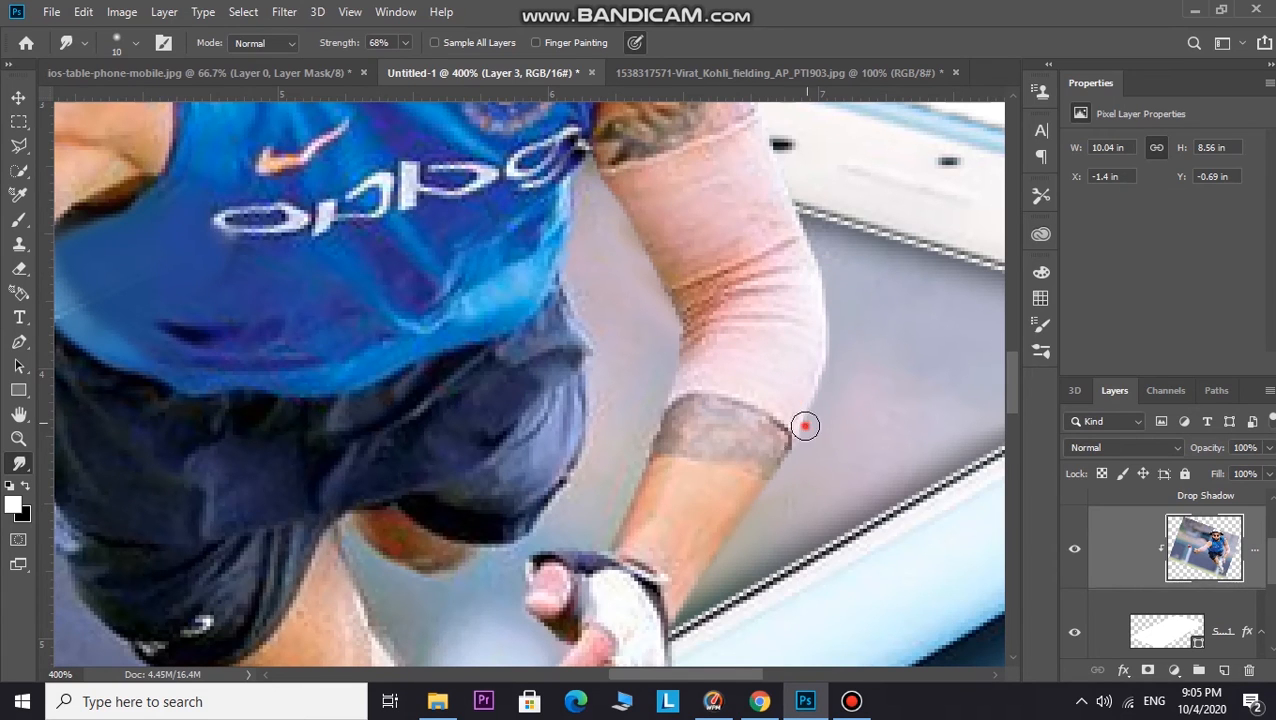
# - Smudge the photo background against the outer edge of the shorts and along the jersey's side under the tattooed arm
pyautogui.scroll(3, 510, 540)
pyautogui.scroll(4, 510, 540)
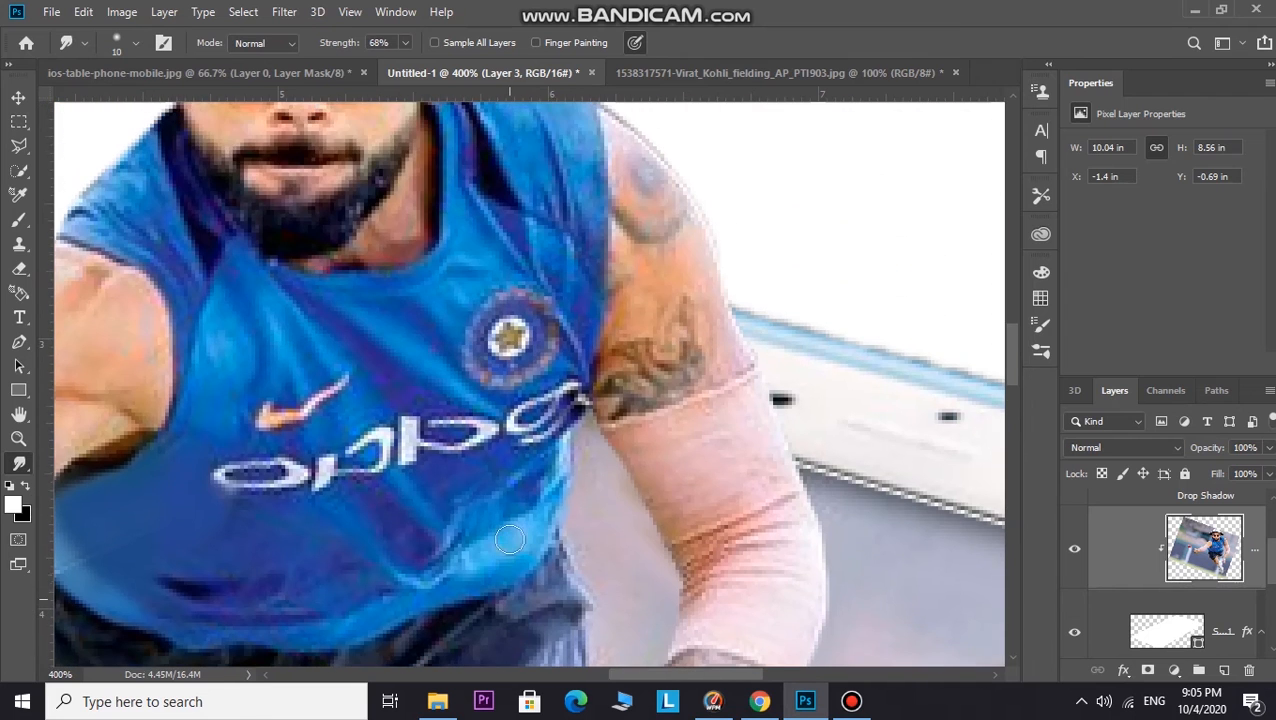
pyautogui.scroll(-1, 330, 553)
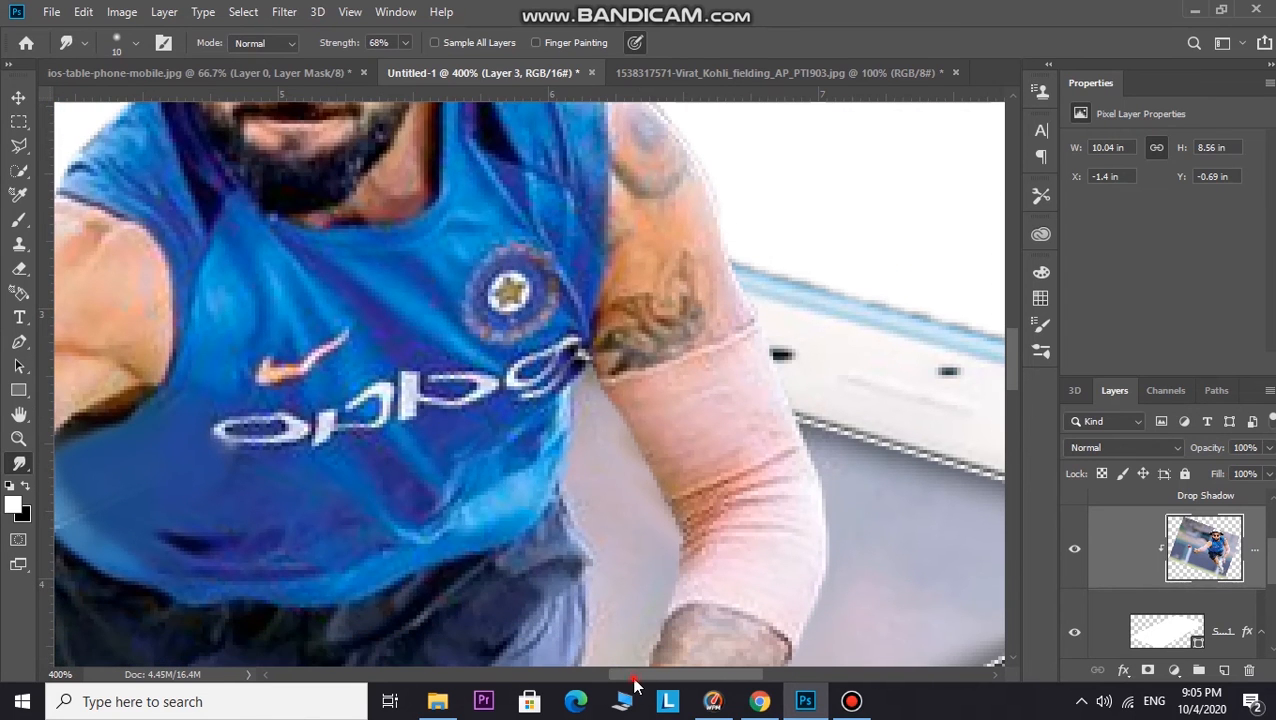
pyautogui.moveTo(633, 676); pyautogui.dragTo(592, 689)
pyautogui.hscroll(4, 573, 676)
pyautogui.scroll(-4, 150, 620)
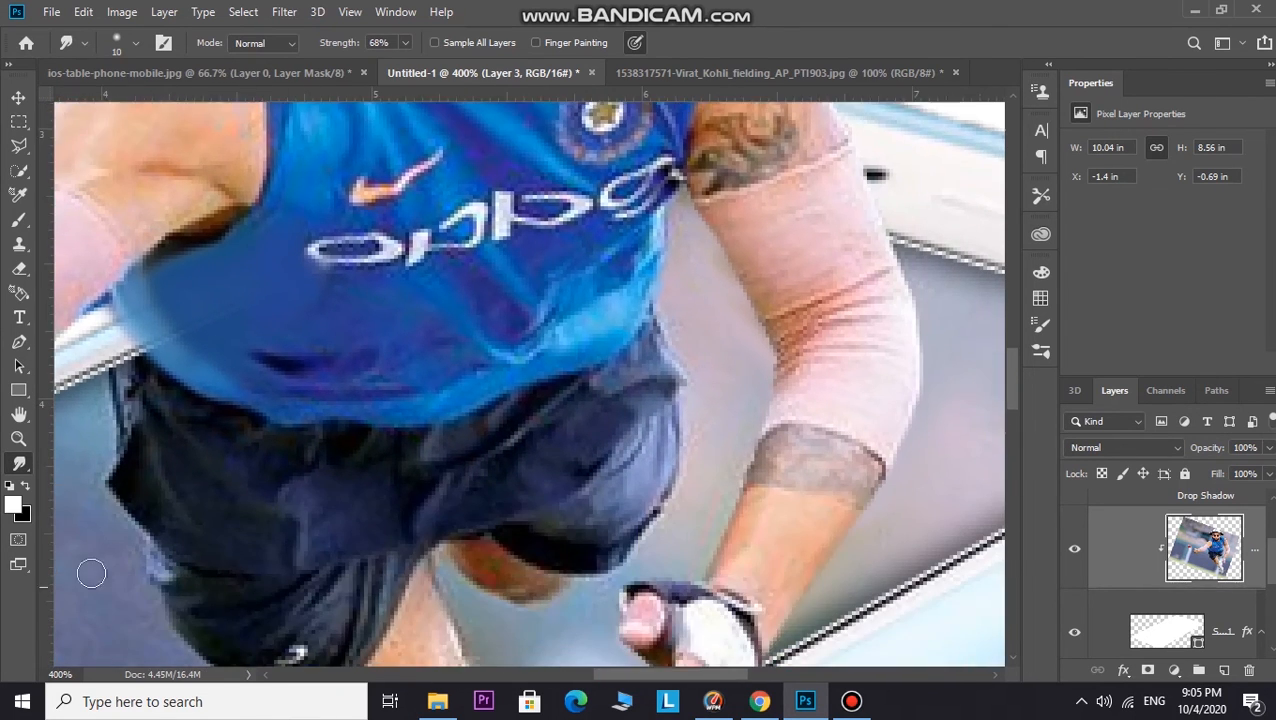
pyautogui.scroll(-1, 92, 574)
pyautogui.moveTo(116, 520)
pyautogui.mouseDown()
pyautogui.moveTo(195, 502)
pyautogui.moveTo(170, 533)
pyautogui.mouseUp()
pyautogui.scroll(3, 500, 452)
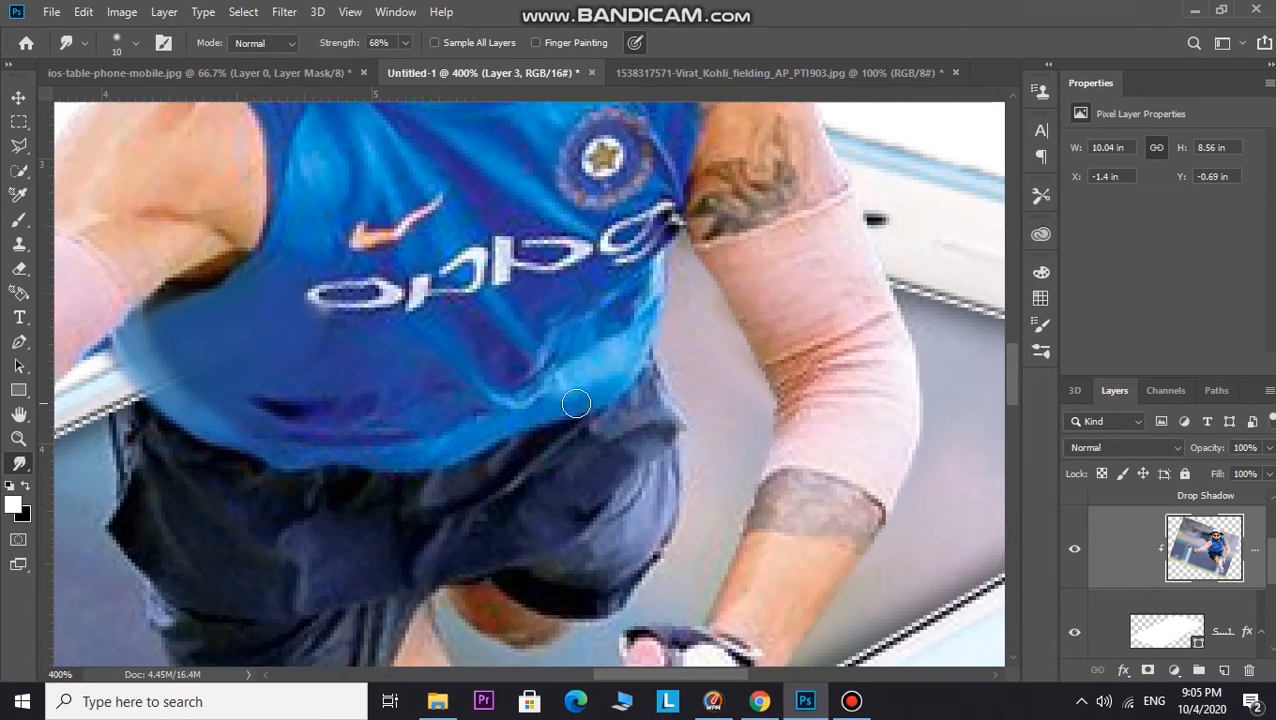
pyautogui.moveTo(668, 349); pyautogui.dragTo(655, 373)
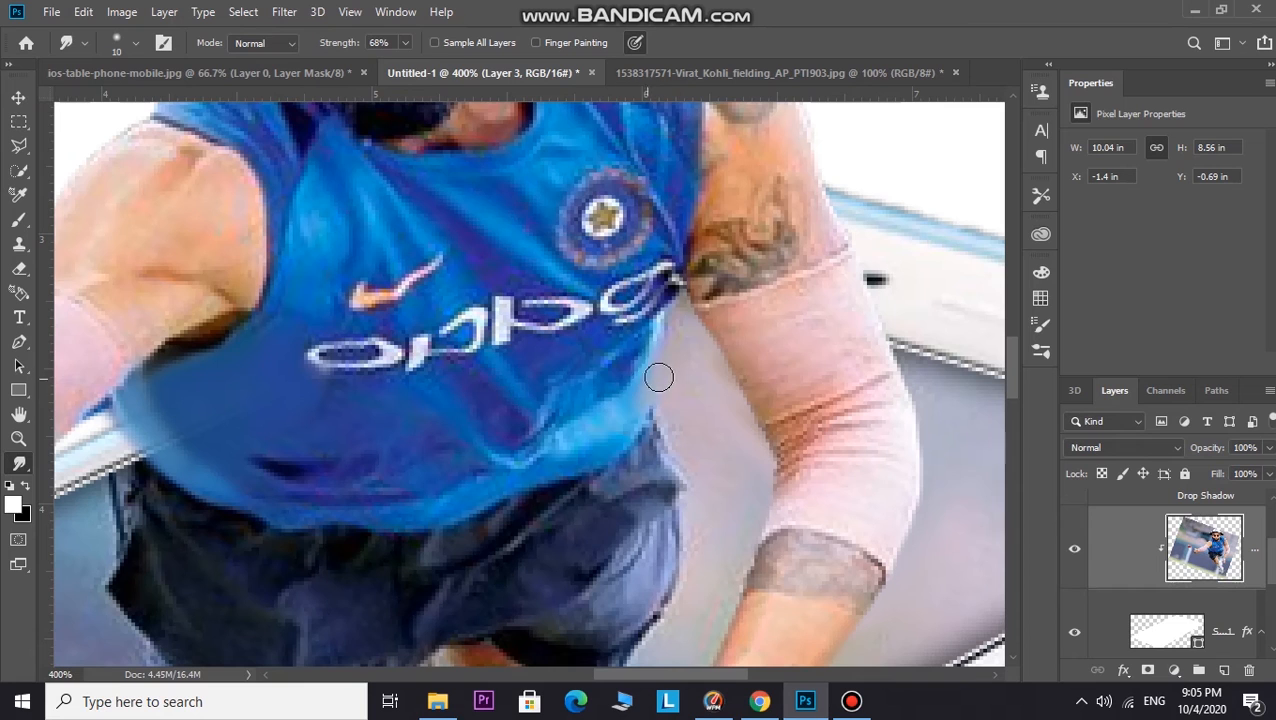
# - Soften the tattooed upper arm's outer edge on the player cutout layer with the Blur Tool at 53% strength
pyautogui.scroll(4, 965, 548)
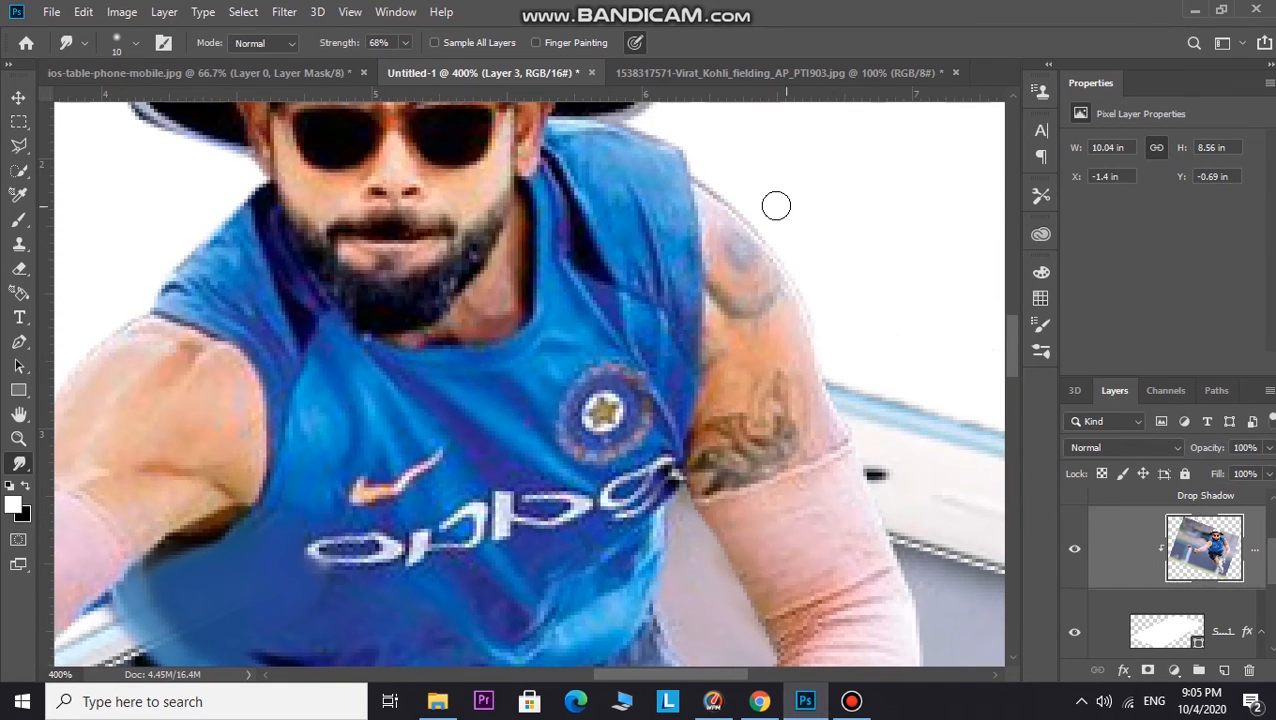
pyautogui.click(22, 460)
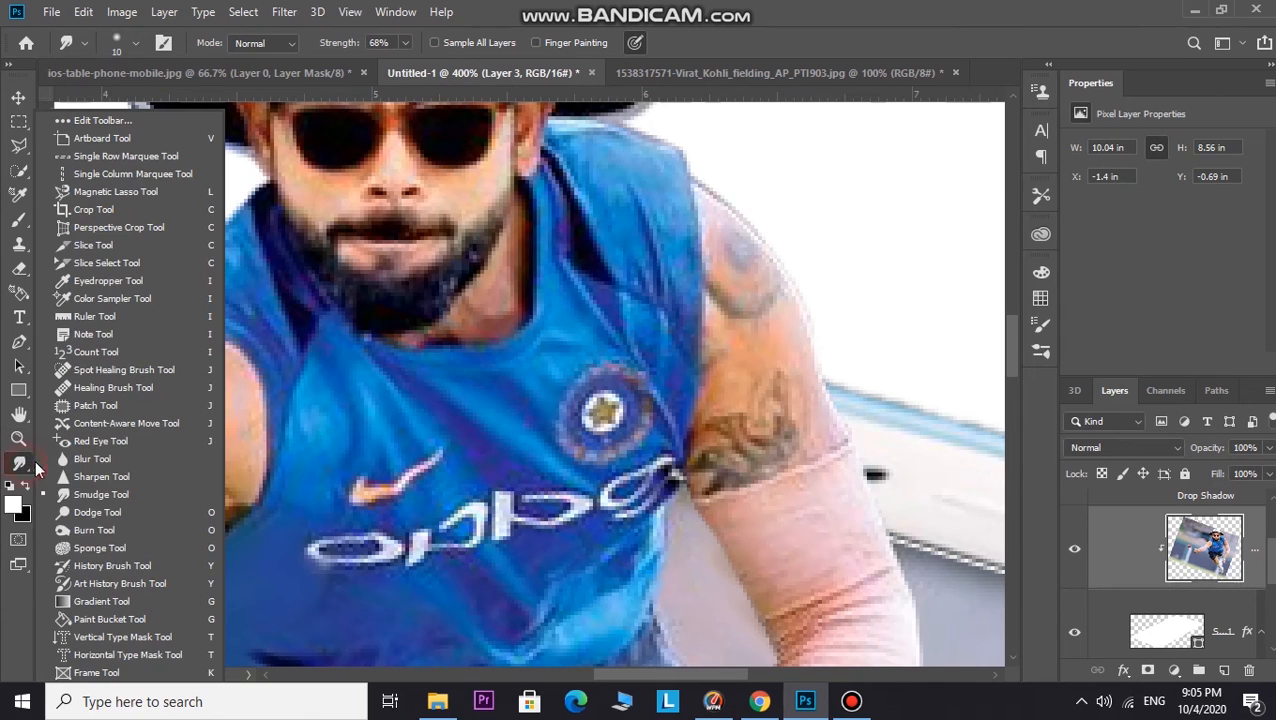
pyautogui.click(112, 459)
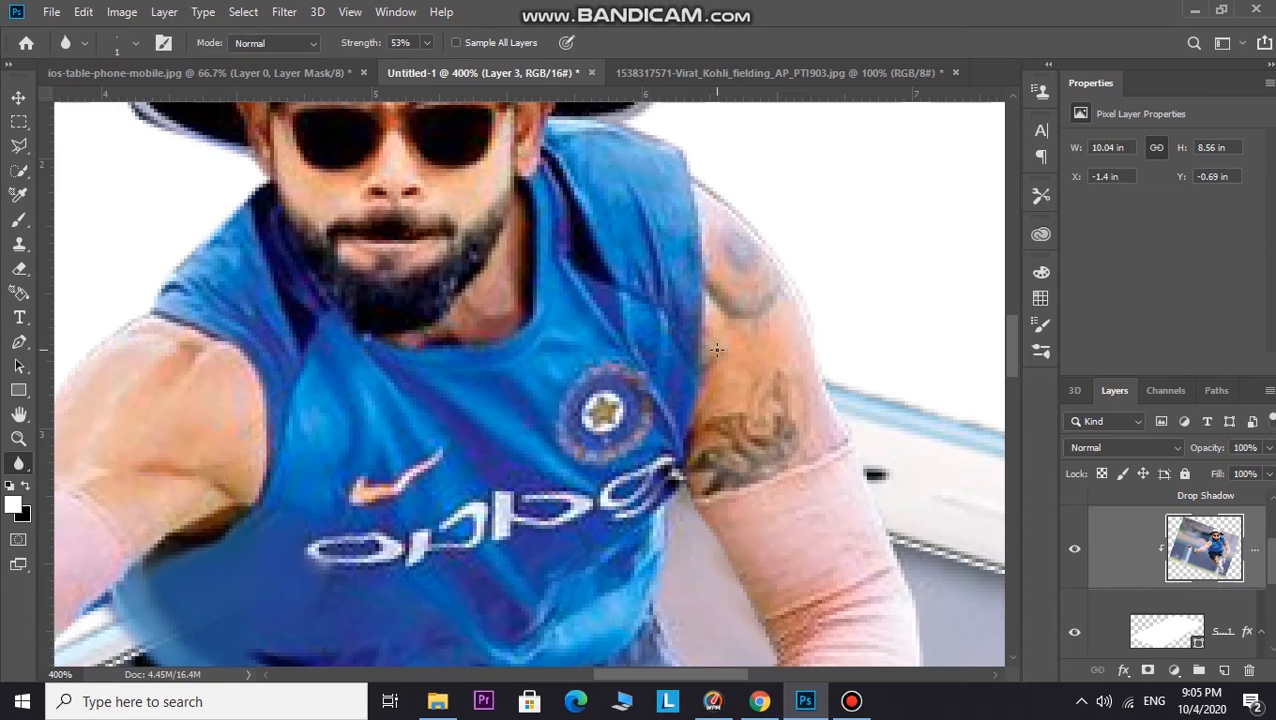
pyautogui.scroll(2, 1153, 520)
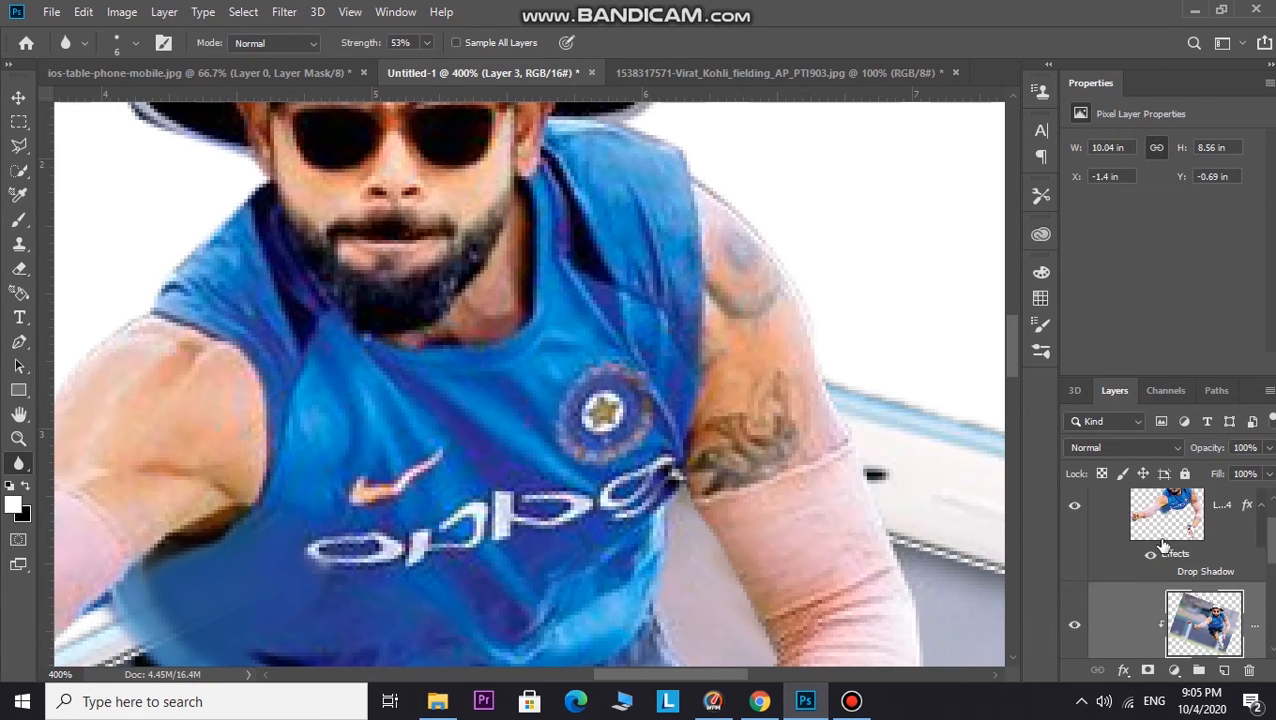
pyautogui.click(1160, 545)
pyautogui.moveTo(734, 204)
pyautogui.mouseDown()
pyautogui.moveTo(787, 254)
pyautogui.moveTo(703, 185)
pyautogui.moveTo(762, 230)
pyautogui.moveTo(812, 300)
pyautogui.moveTo(840, 404)
pyautogui.mouseUp()
# - Blur the cutout's shoulder edge and the hat's crown and brim outline, setting the blur strength to 41%
pyautogui.scroll(1, 771, 314)
pyautogui.scroll(5, 771, 314)
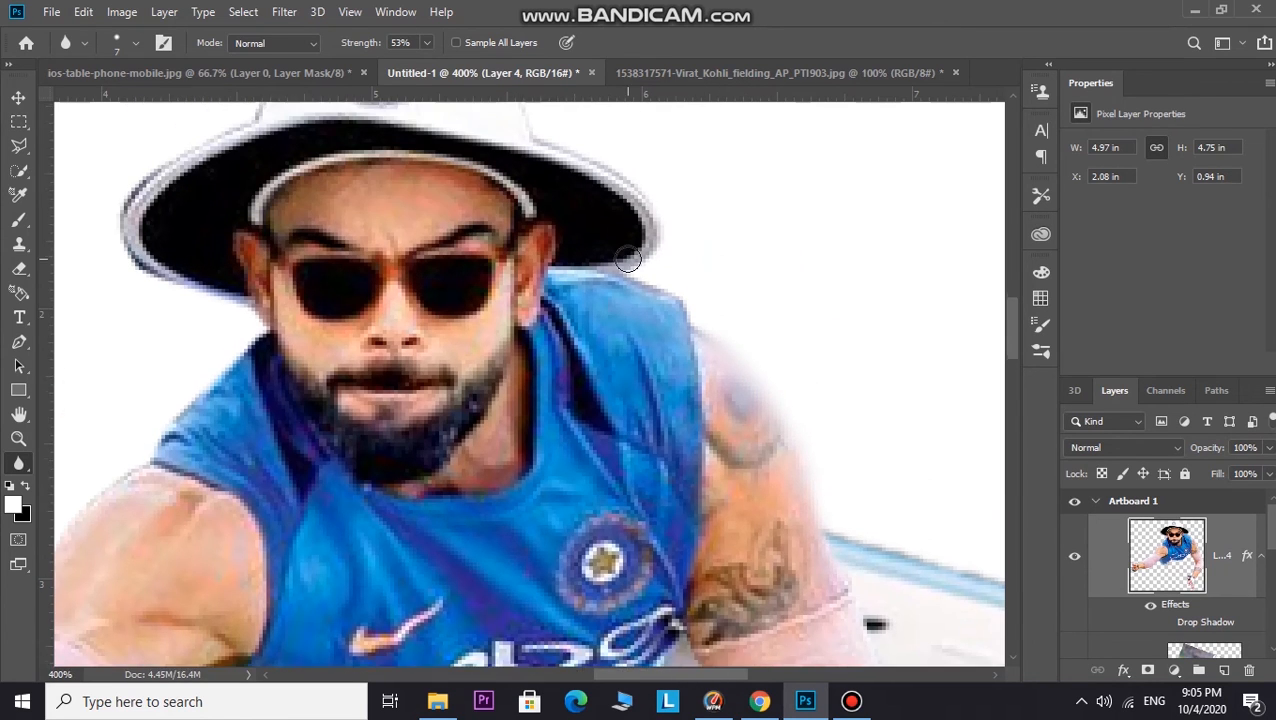
pyautogui.moveTo(652, 321); pyautogui.dragTo(597, 284)
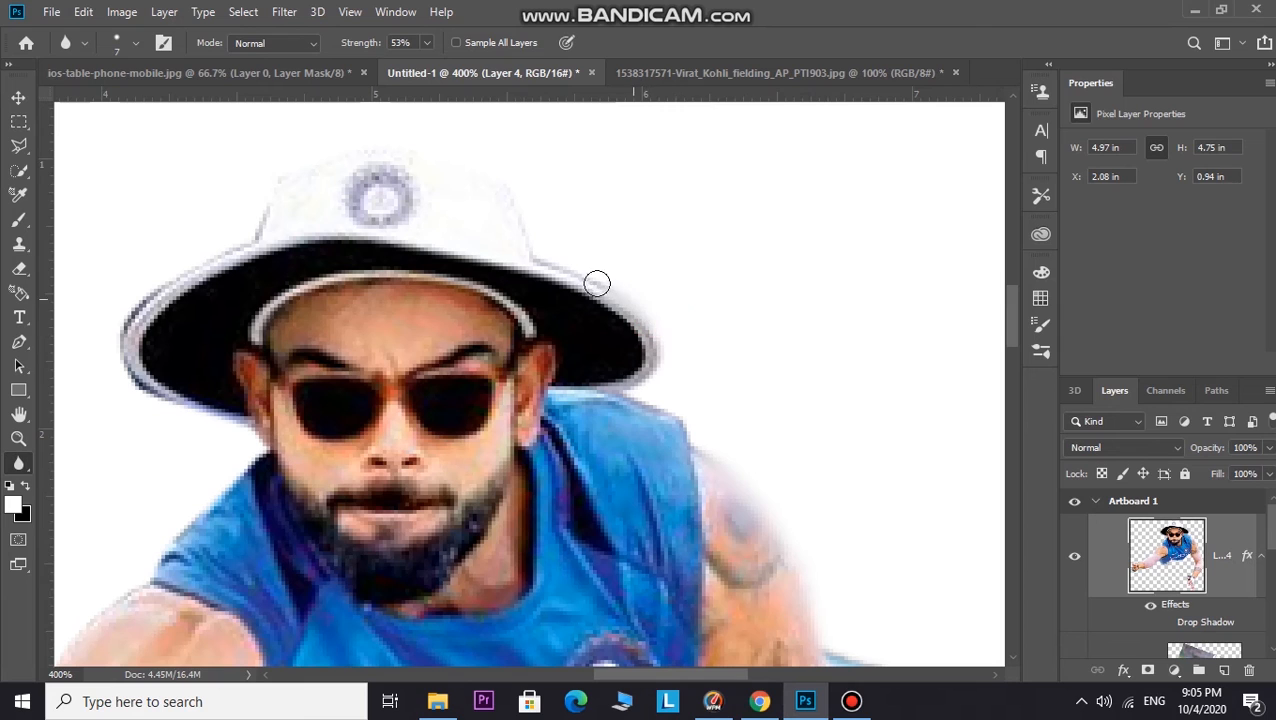
pyautogui.click(427, 44)
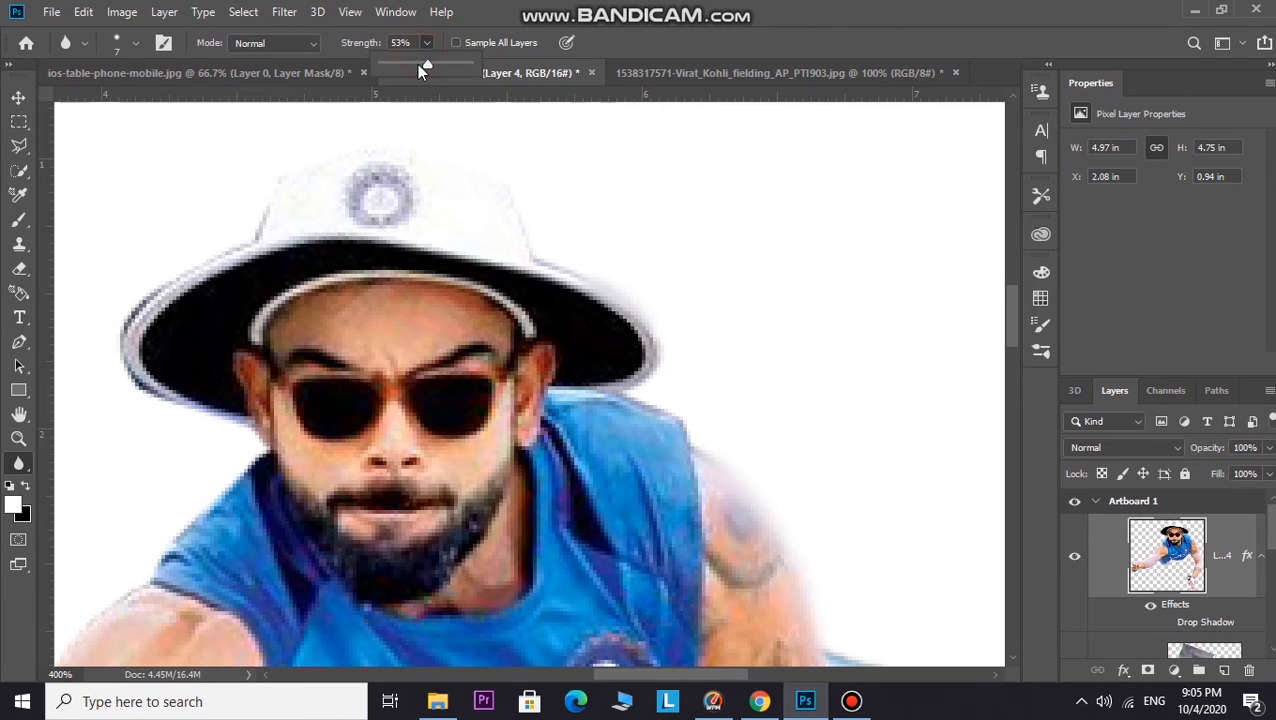
pyautogui.click(581, 272)
pyautogui.moveTo(563, 257)
pyautogui.mouseDown()
pyautogui.moveTo(541, 251)
pyautogui.moveTo(481, 181)
pyautogui.mouseUp()
pyautogui.moveTo(181, 267)
pyautogui.mouseDown()
pyautogui.moveTo(124, 324)
pyautogui.moveTo(124, 386)
pyautogui.mouseUp()
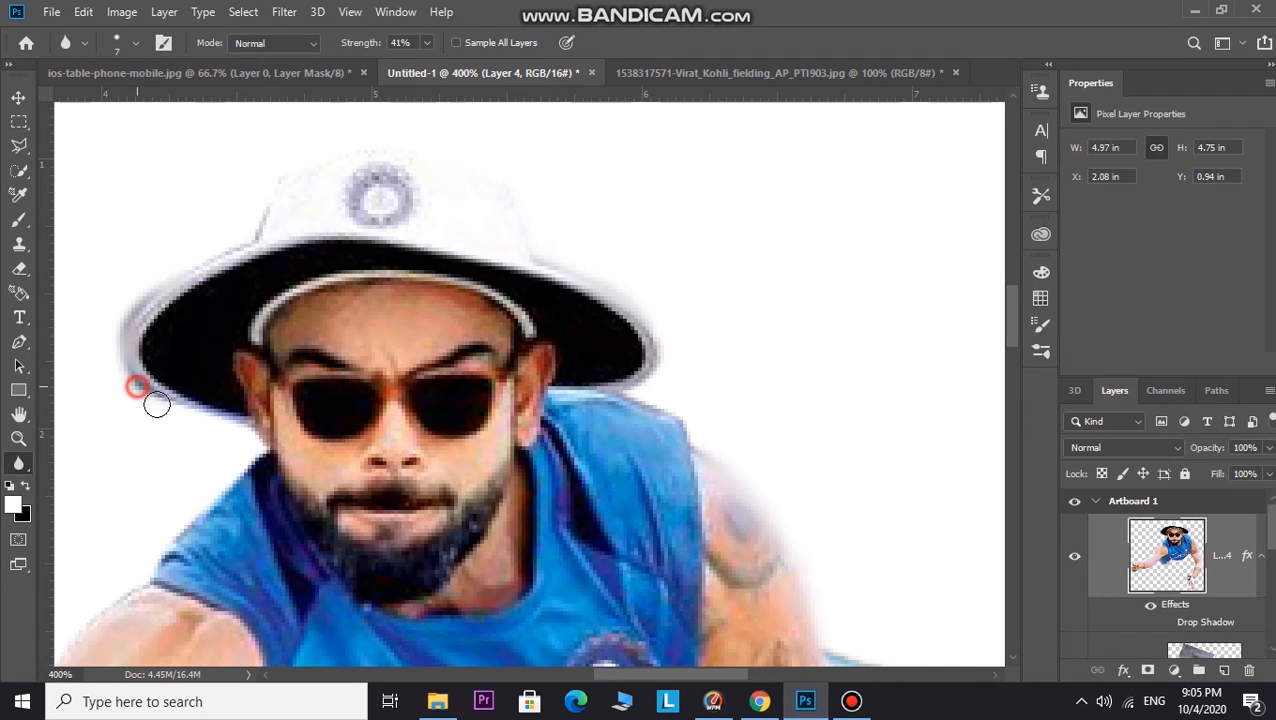
# - Blur the upper outline of the outstretched arm from the shoulder down to the clenched fist
pyautogui.scroll(-5, 612, 575)
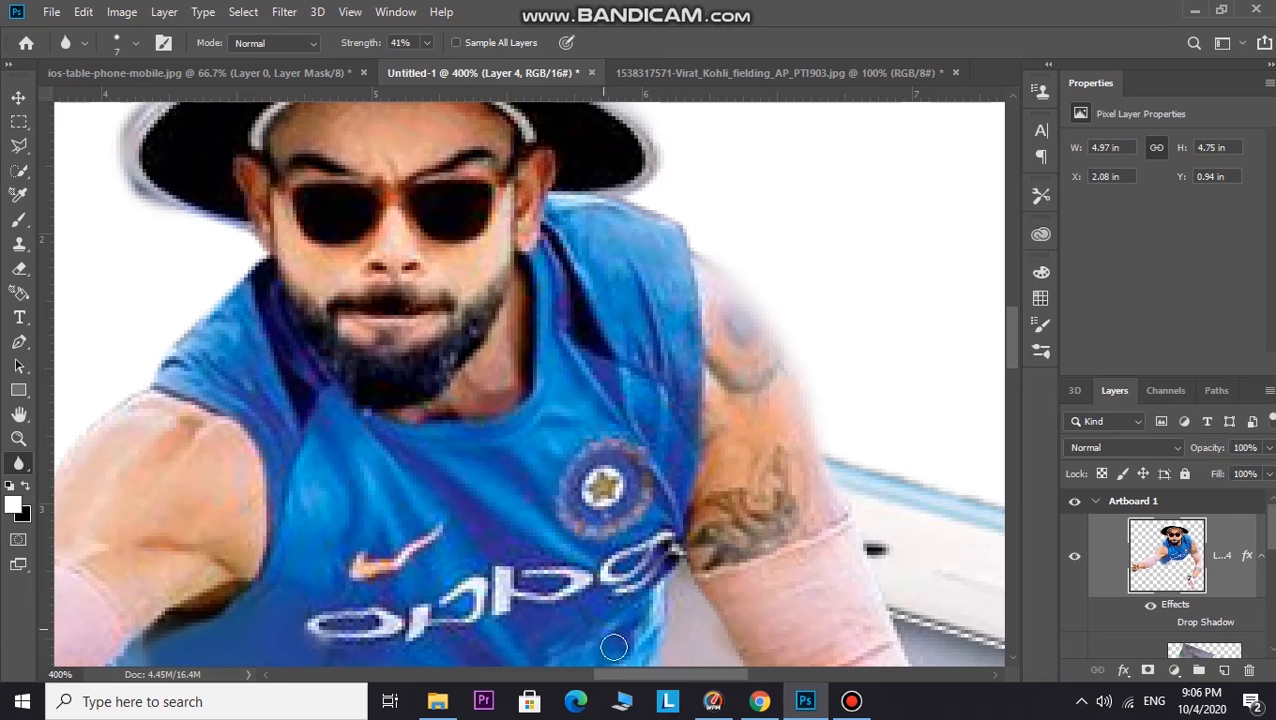
pyautogui.moveTo(619, 673); pyautogui.dragTo(567, 677)
pyautogui.scroll(-3, 330, 420)
pyautogui.moveTo(443, 276); pyautogui.dragTo(372, 319)
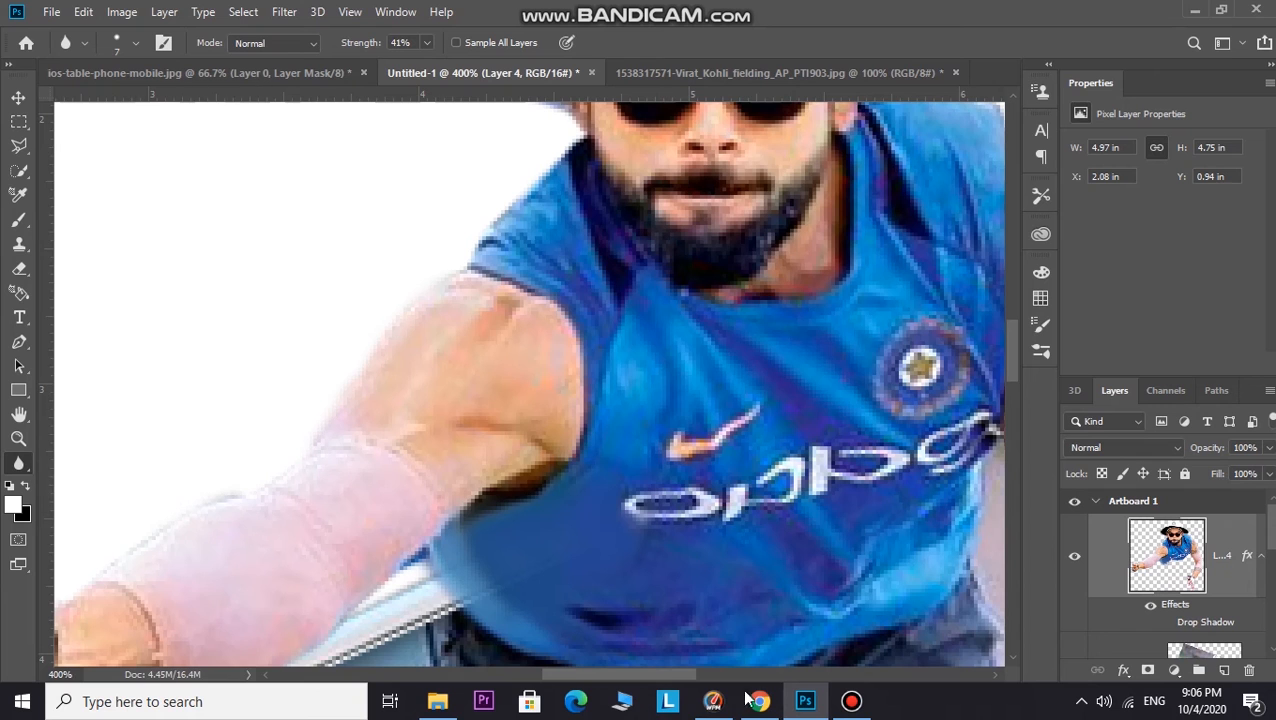
pyautogui.moveTo(644, 675); pyautogui.dragTo(574, 677)
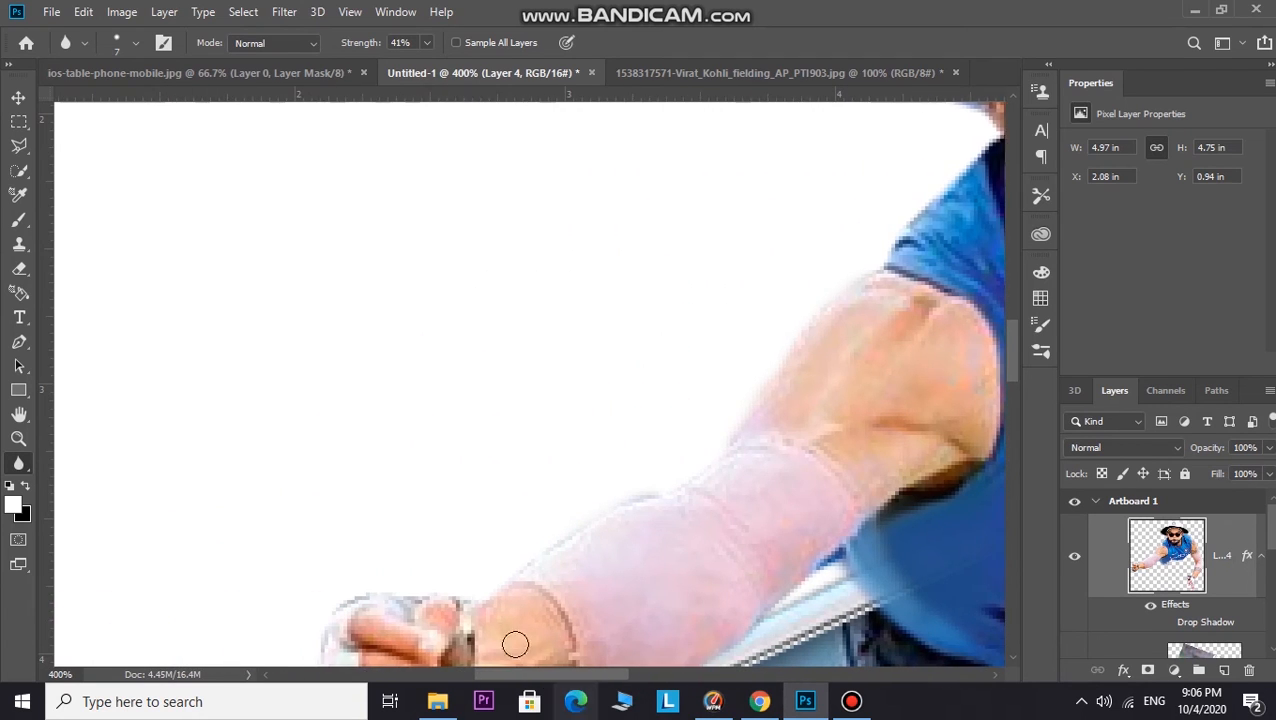
pyautogui.scroll(-4, 528, 652)
pyautogui.moveTo(352, 428)
pyautogui.mouseDown()
pyautogui.moveTo(325, 444)
pyautogui.moveTo(318, 470)
pyautogui.mouseUp()
# - Blur the underside of the outstretched arm's sleeve where it crosses the phone's edge
pyautogui.scroll(-3, 1131, 597)
pyautogui.scroll(-2, 1131, 597)
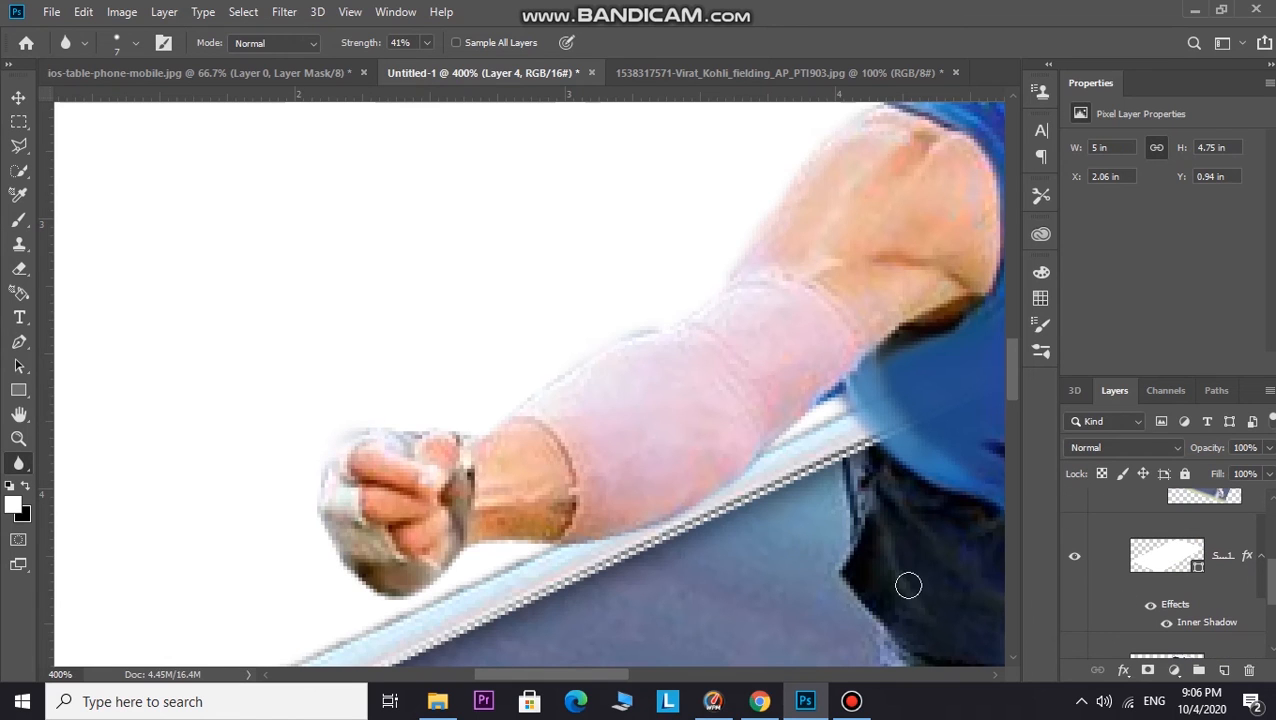
pyautogui.moveTo(762, 464)
pyautogui.mouseDown()
pyautogui.moveTo(644, 521)
pyautogui.moveTo(545, 539)
pyautogui.mouseUp()
pyautogui.moveTo(786, 443)
pyautogui.mouseDown()
pyautogui.moveTo(829, 414)
pyautogui.moveTo(765, 446)
pyautogui.moveTo(854, 403)
pyautogui.moveTo(830, 418)
pyautogui.moveTo(846, 381)
pyautogui.mouseUp()
# - Select the phone layer, Layer 2, and blur the phone's outer long edge below the clenched fist
pyautogui.scroll(-2, 1100, 560)
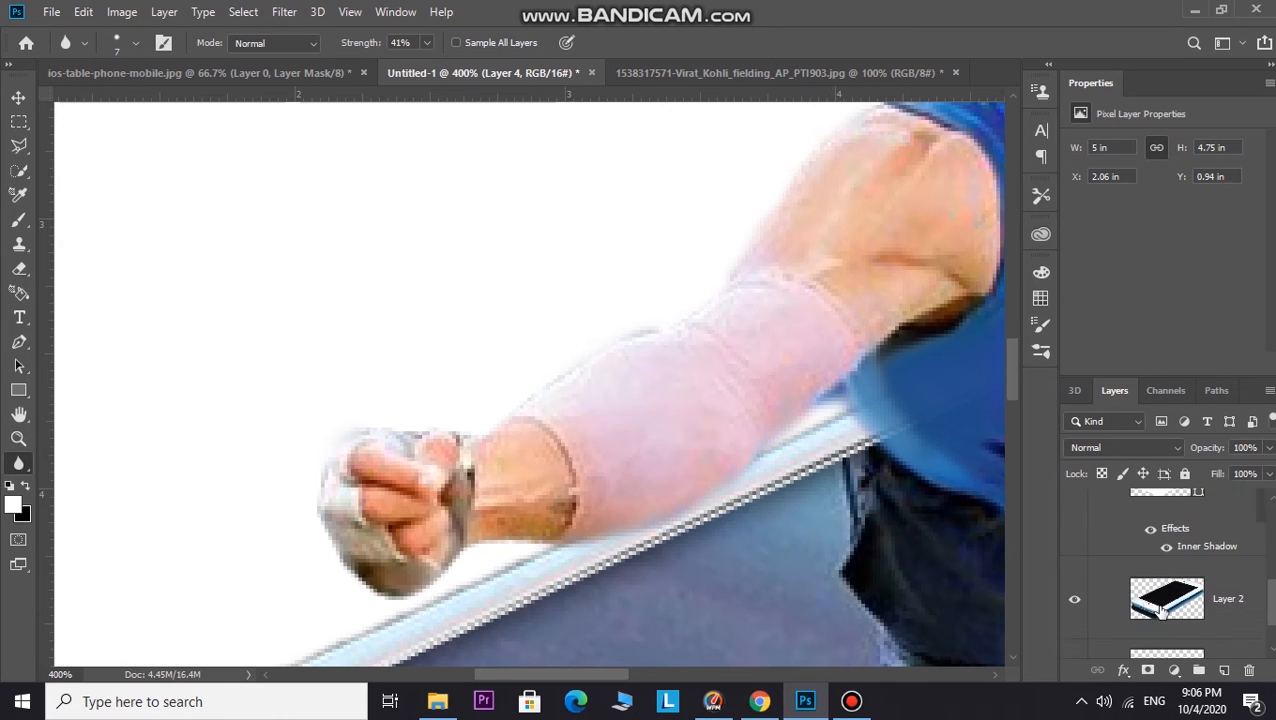
pyautogui.click(1167, 598)
pyautogui.scroll(-5, 382, 470)
pyautogui.moveTo(377, 396); pyautogui.dragTo(180, 467)
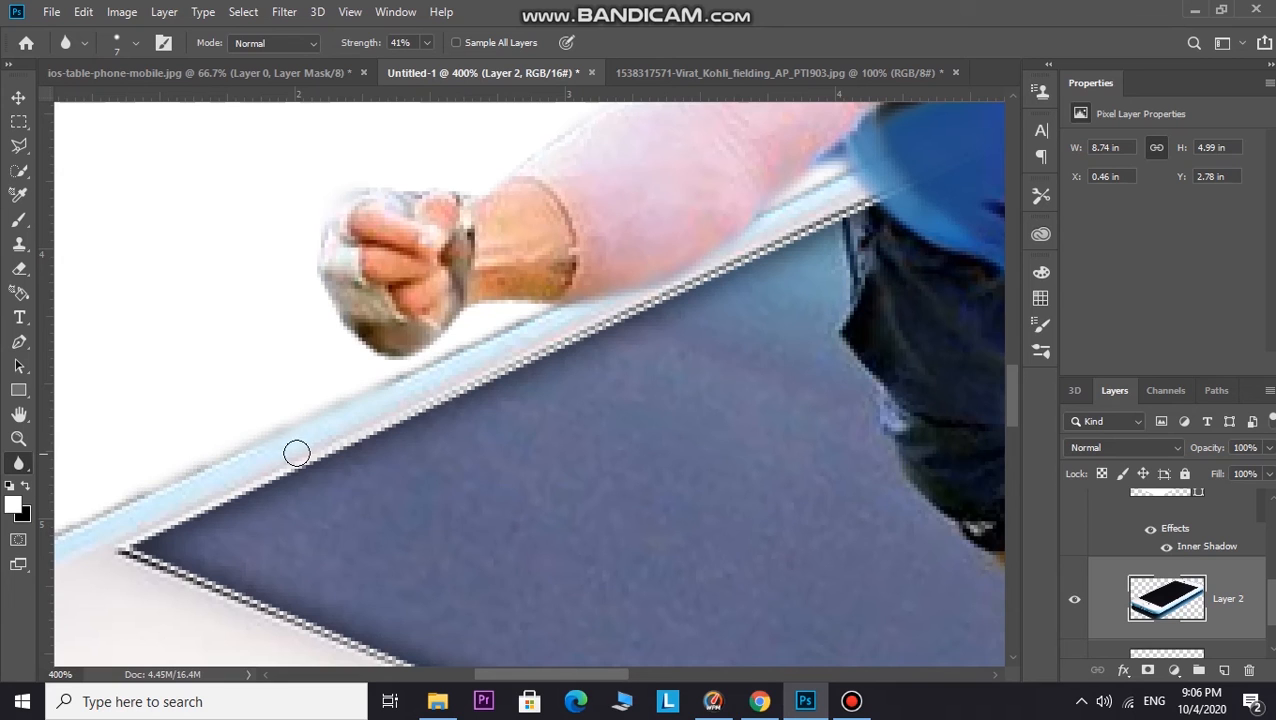
pyautogui.moveTo(274, 440); pyautogui.dragTo(102, 501)
# - Blur the rest of the phone's long edge from below the fist around the rounded corner near the home button
pyautogui.hotkey('ctrl', '-')
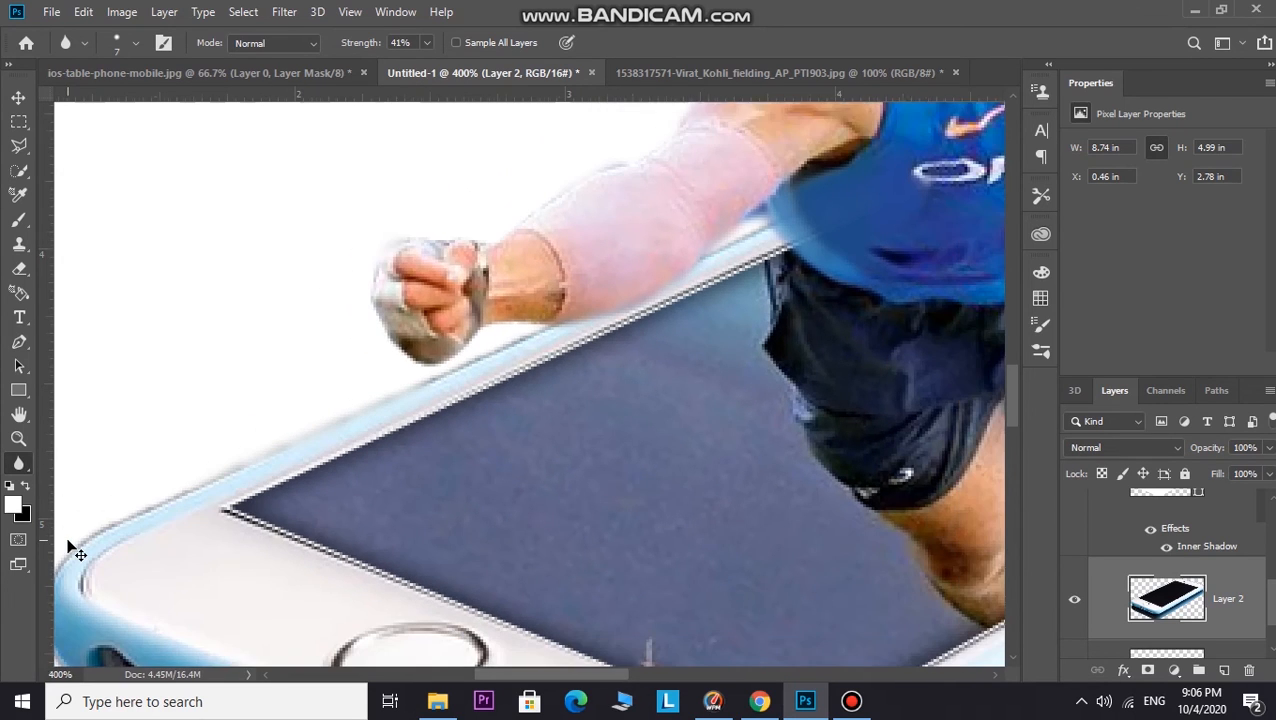
pyautogui.scroll(-2, 266, 404)
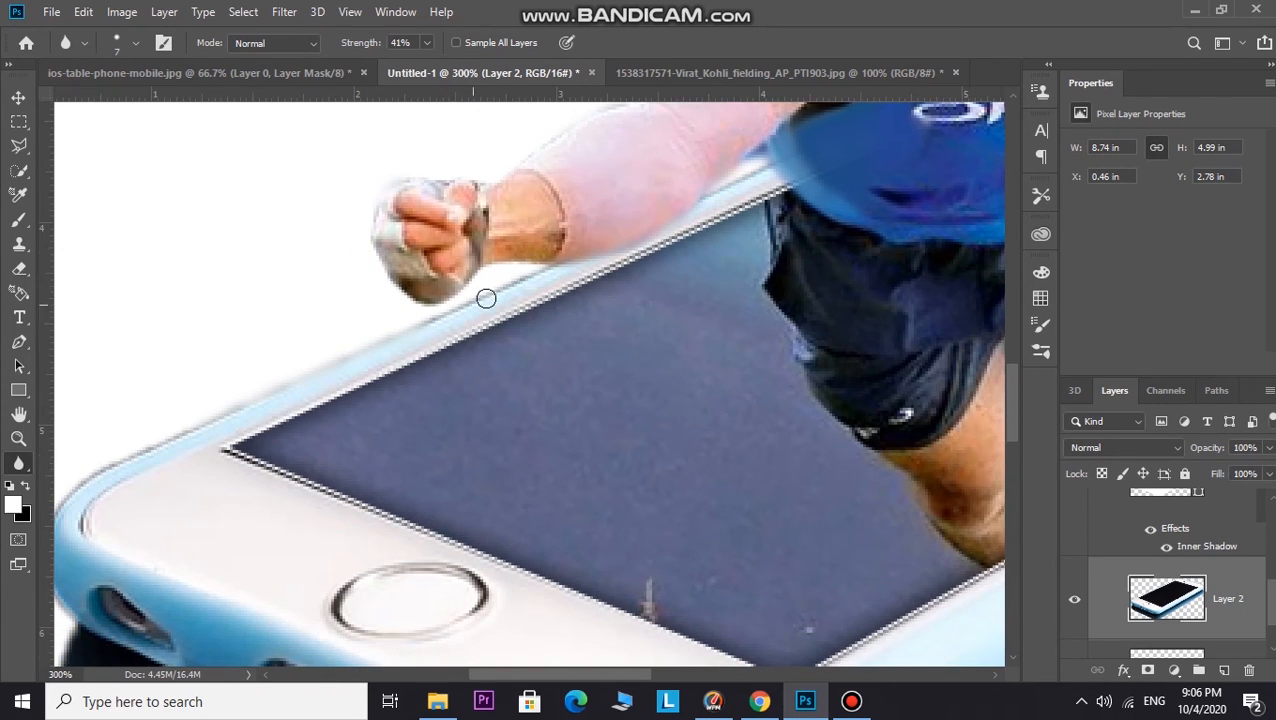
pyautogui.moveTo(522, 276); pyautogui.dragTo(383, 333)
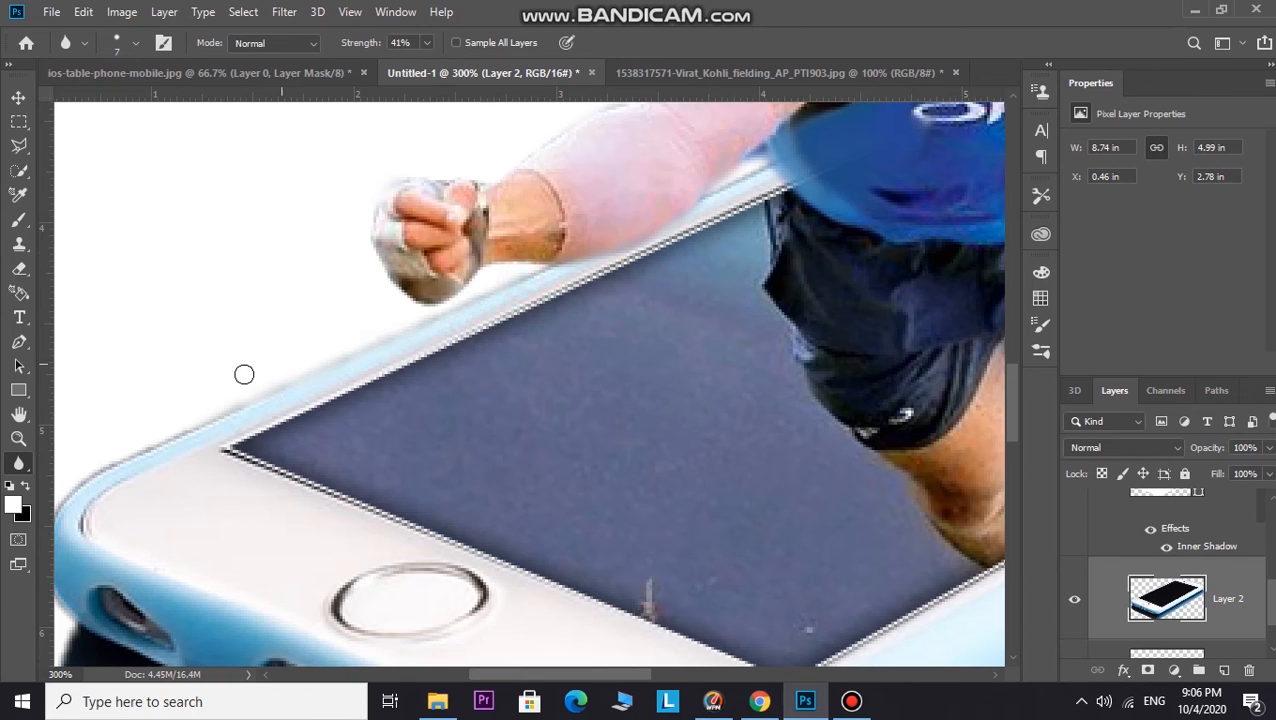
pyautogui.moveTo(202, 420); pyautogui.dragTo(181, 438)
pyautogui.moveTo(267, 394); pyautogui.dragTo(223, 414)
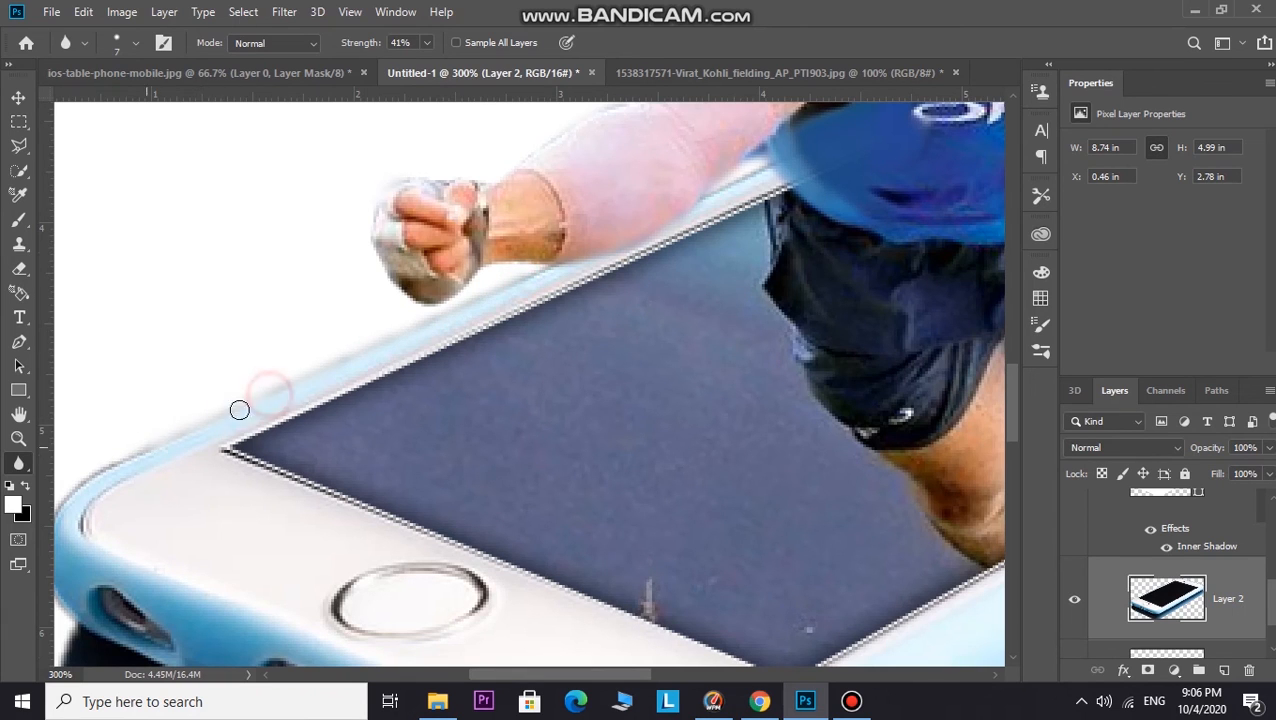
pyautogui.moveTo(145, 442)
pyautogui.mouseDown()
pyautogui.moveTo(81, 482)
pyautogui.moveTo(61, 513)
pyautogui.mouseUp()
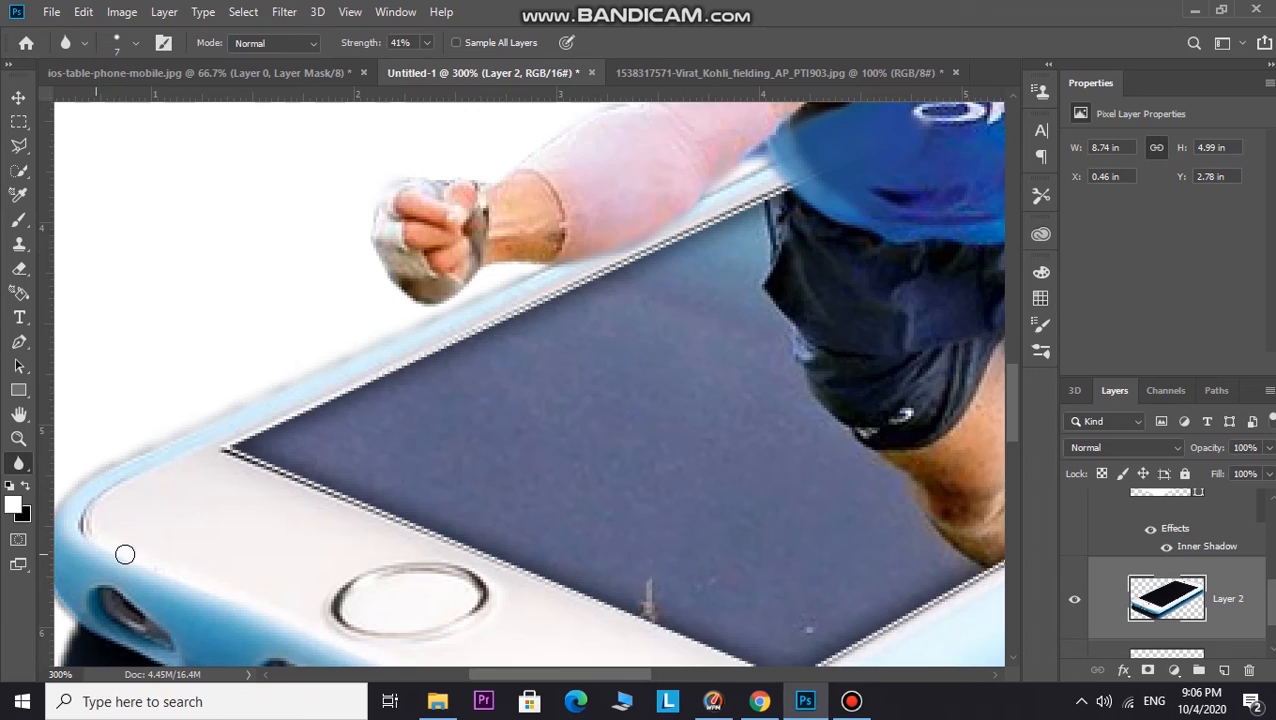
# - Blur the lower edge of the phone's reflection from the front corner along its long side
pyautogui.scroll(-6, 124, 554)
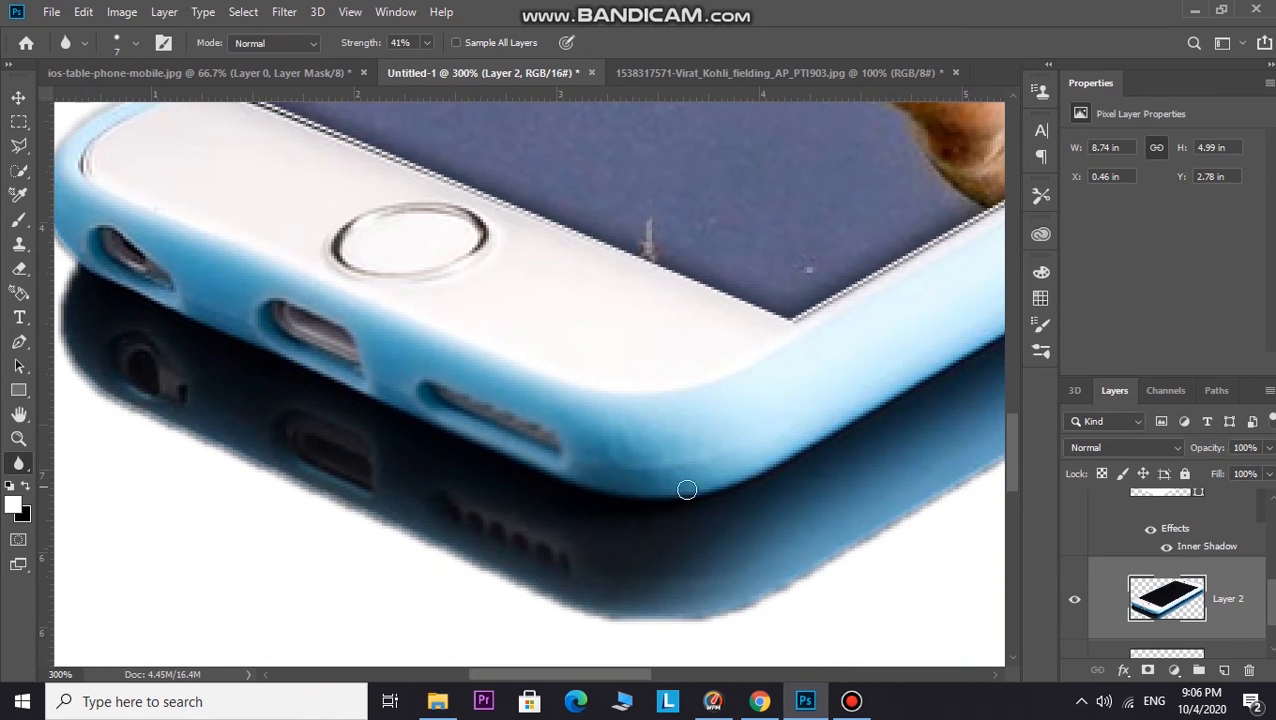
pyautogui.moveTo(737, 605)
pyautogui.mouseDown()
pyautogui.moveTo(780, 595)
pyautogui.moveTo(990, 478)
pyautogui.mouseUp()
pyautogui.moveTo(634, 674); pyautogui.dragTo(740, 674)
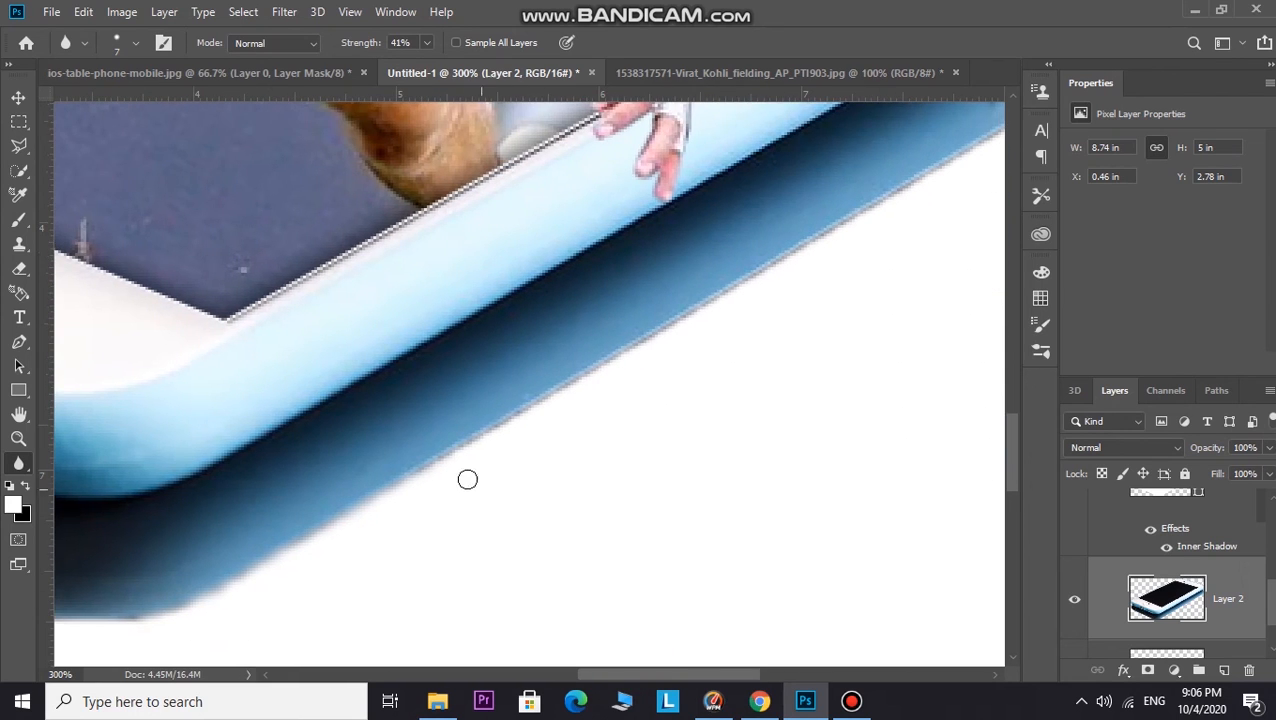
pyautogui.moveTo(425, 472); pyautogui.dragTo(659, 341)
pyautogui.moveTo(581, 382)
pyautogui.mouseDown()
pyautogui.moveTo(760, 270)
pyautogui.moveTo(692, 323)
pyautogui.mouseUp()
pyautogui.moveTo(784, 263); pyautogui.dragTo(726, 609)
# - Blur the remaining edge of the phone's reflection past the side button and around its far rounded end
pyautogui.moveTo(705, 677); pyautogui.dragTo(778, 675)
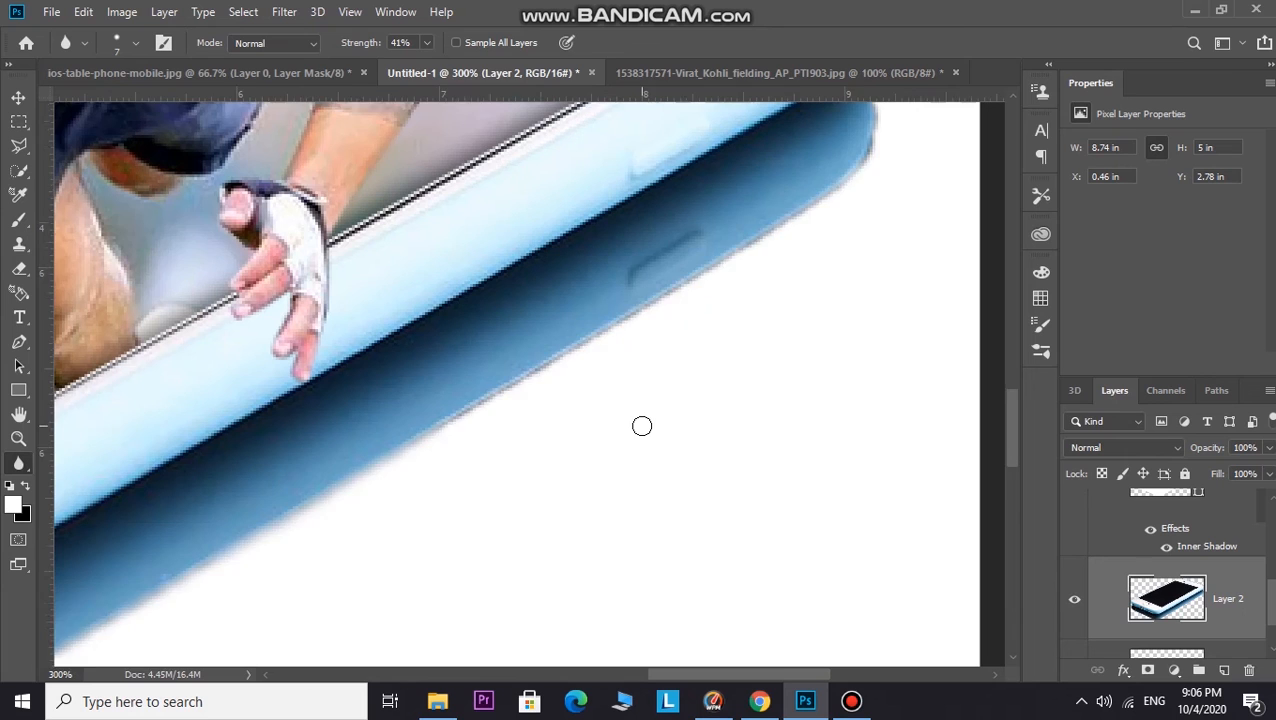
pyautogui.scroll(3, 642, 426)
pyautogui.moveTo(457, 490); pyautogui.dragTo(557, 430)
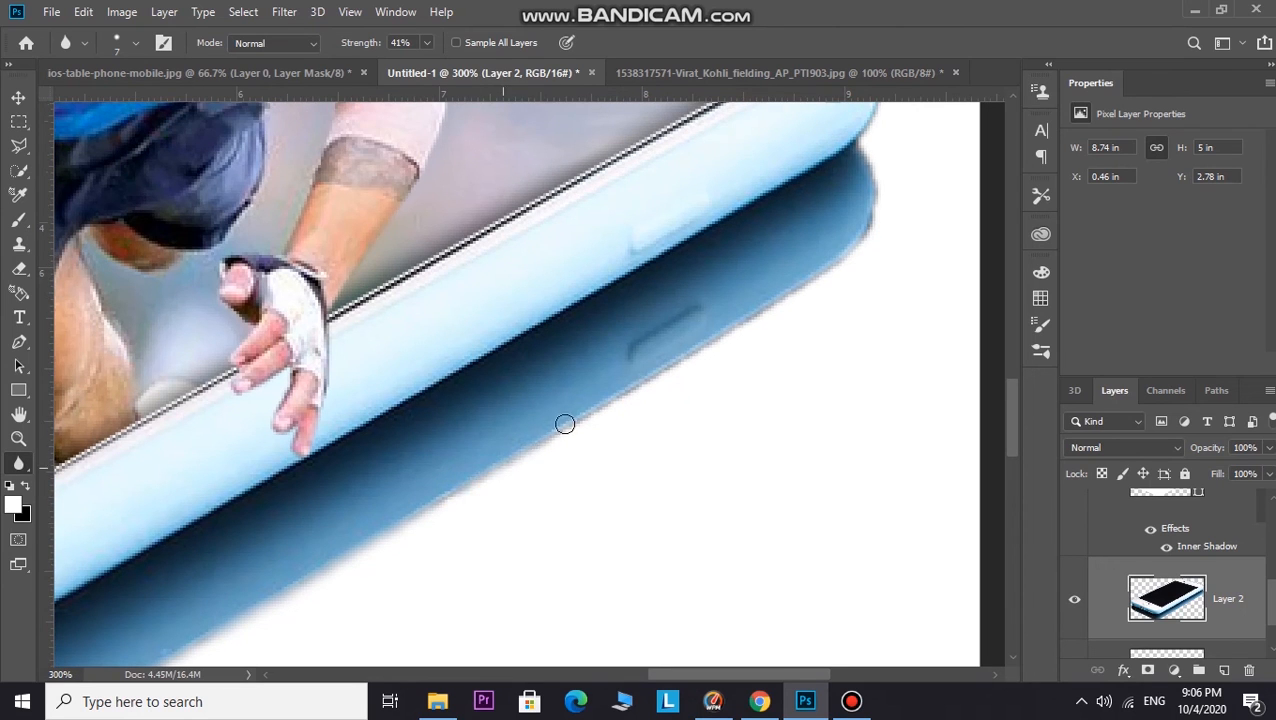
pyautogui.moveTo(665, 368); pyautogui.dragTo(762, 310)
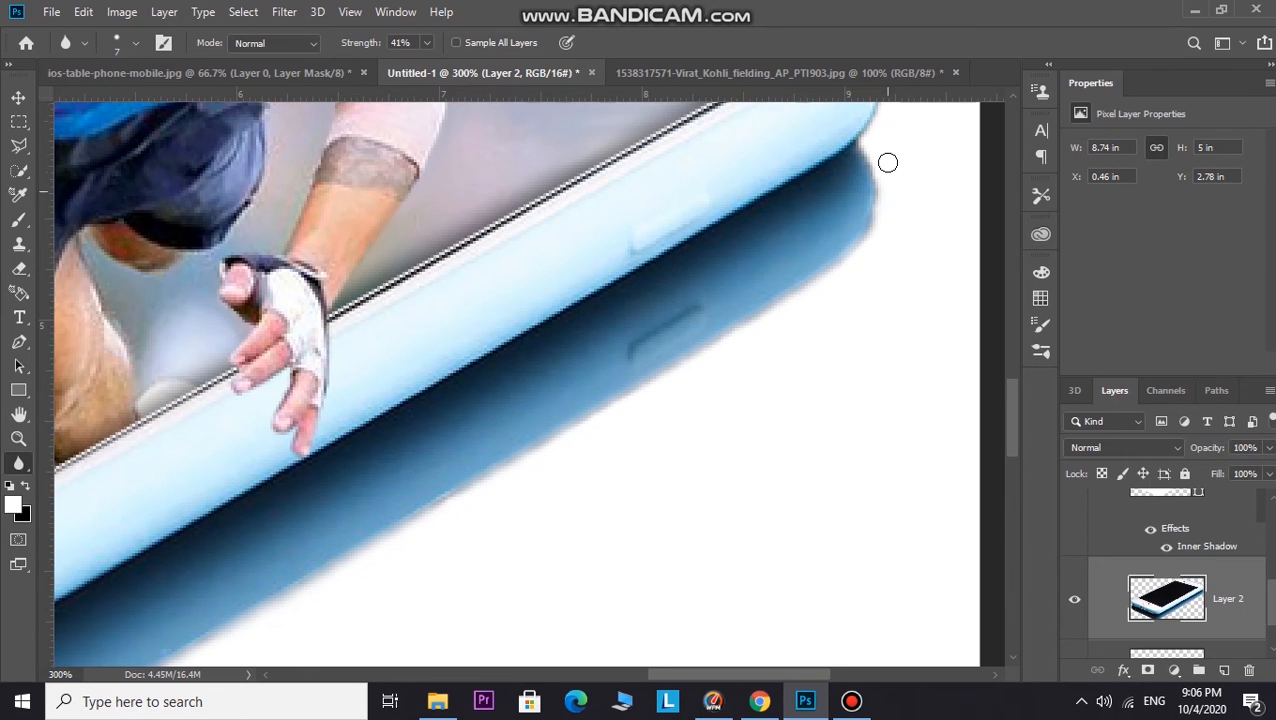
pyautogui.moveTo(878, 148); pyautogui.dragTo(886, 208)
pyautogui.scroll(6, 880, 220)
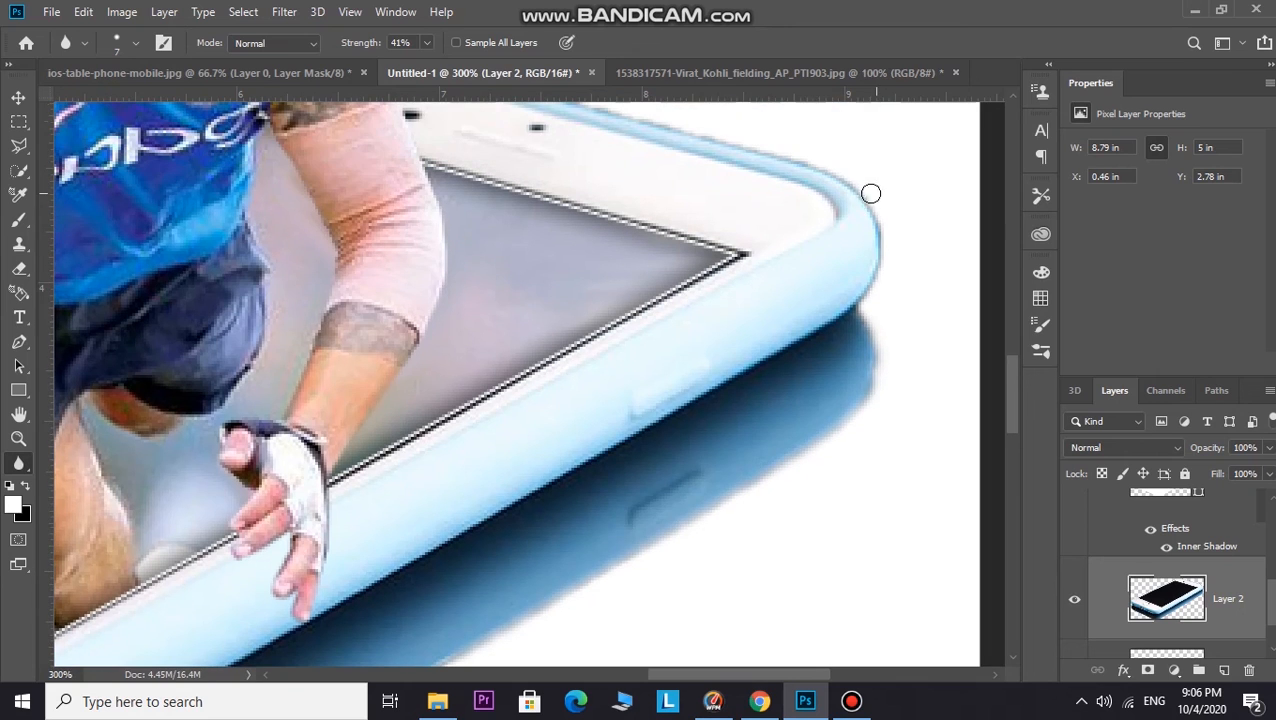
# - Blur the phone's far upper outer edge and continue around the rounded corner beyond the earpiece
pyautogui.moveTo(662, 128); pyautogui.dragTo(743, 140)
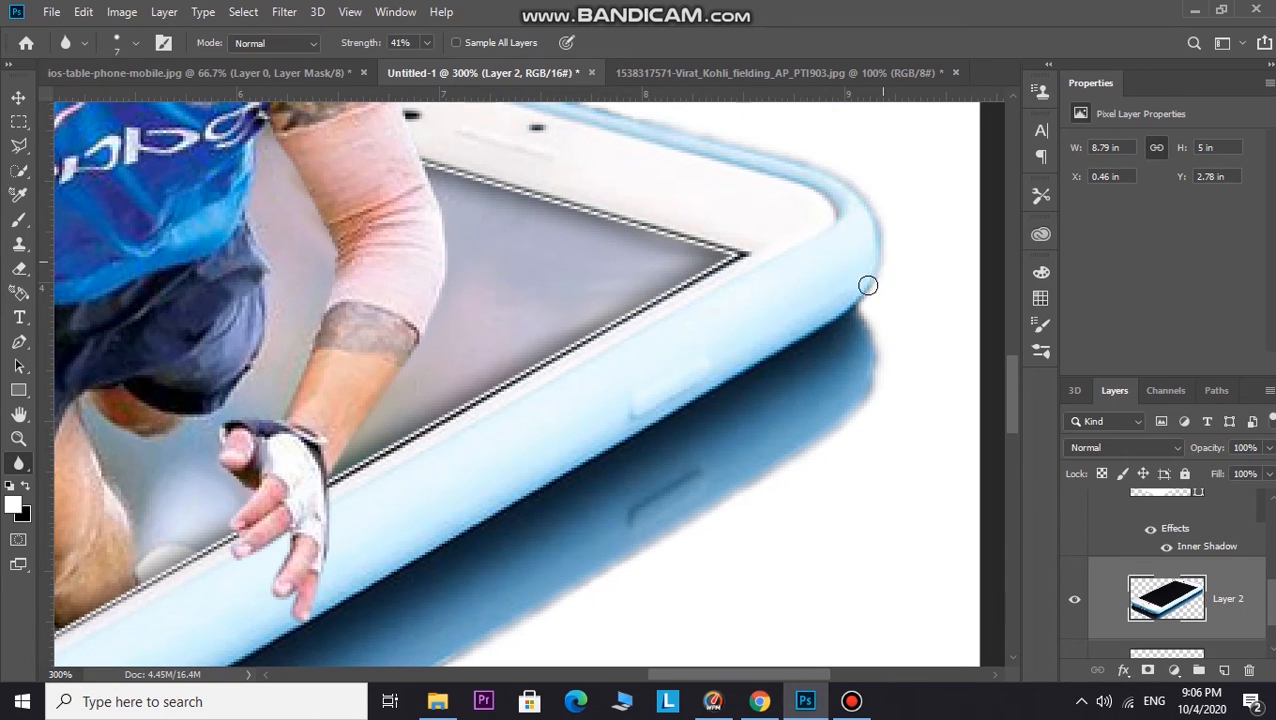
pyautogui.scroll(-3, 505, 440)
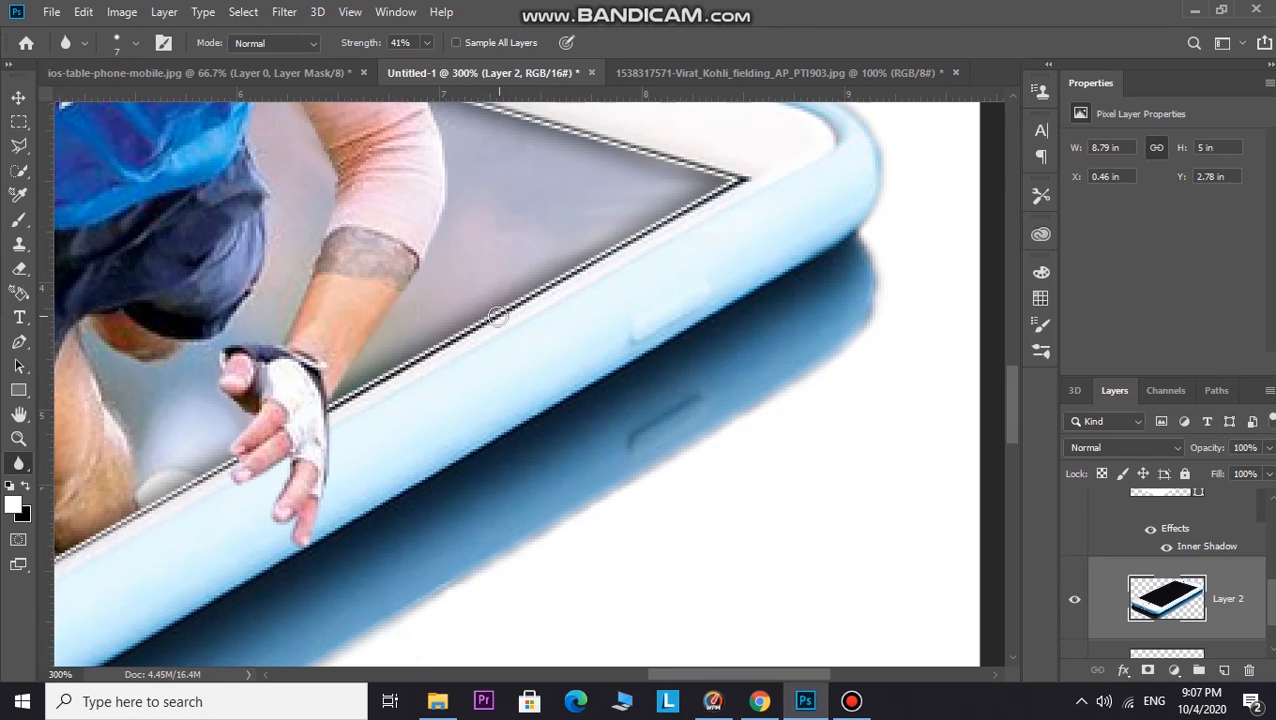
# - Rasterize the Shape 1 layer and blur the screen image's long edge from its far corner to the open gloved hand
pyautogui.scroll(1, 1113, 567)
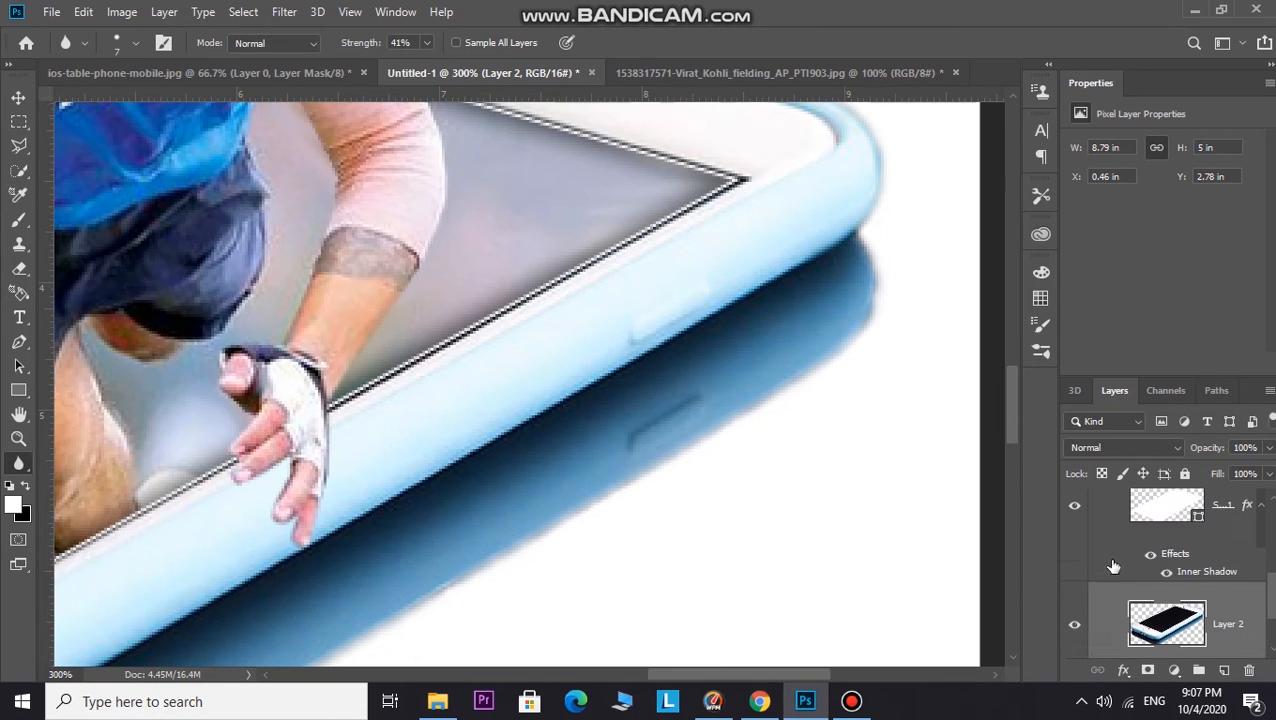
pyautogui.scroll(1, 1195, 548)
pyautogui.click(1170, 536)
pyautogui.click(674, 207)
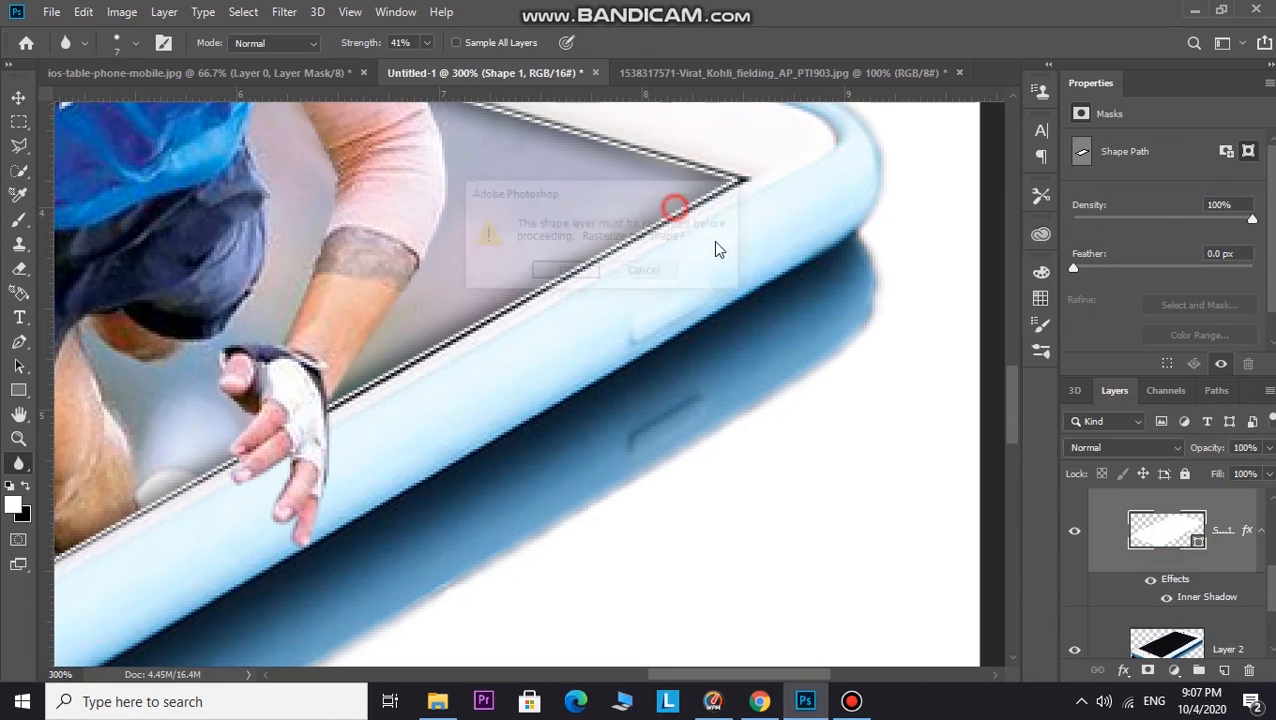
pyautogui.click(565, 274)
pyautogui.moveTo(626, 233)
pyautogui.mouseDown()
pyautogui.moveTo(604, 257)
pyautogui.moveTo(698, 208)
pyautogui.mouseUp()
pyautogui.moveTo(613, 266)
pyautogui.mouseDown()
pyautogui.moveTo(573, 278)
pyautogui.moveTo(600, 250)
pyautogui.moveTo(334, 403)
pyautogui.mouseUp()
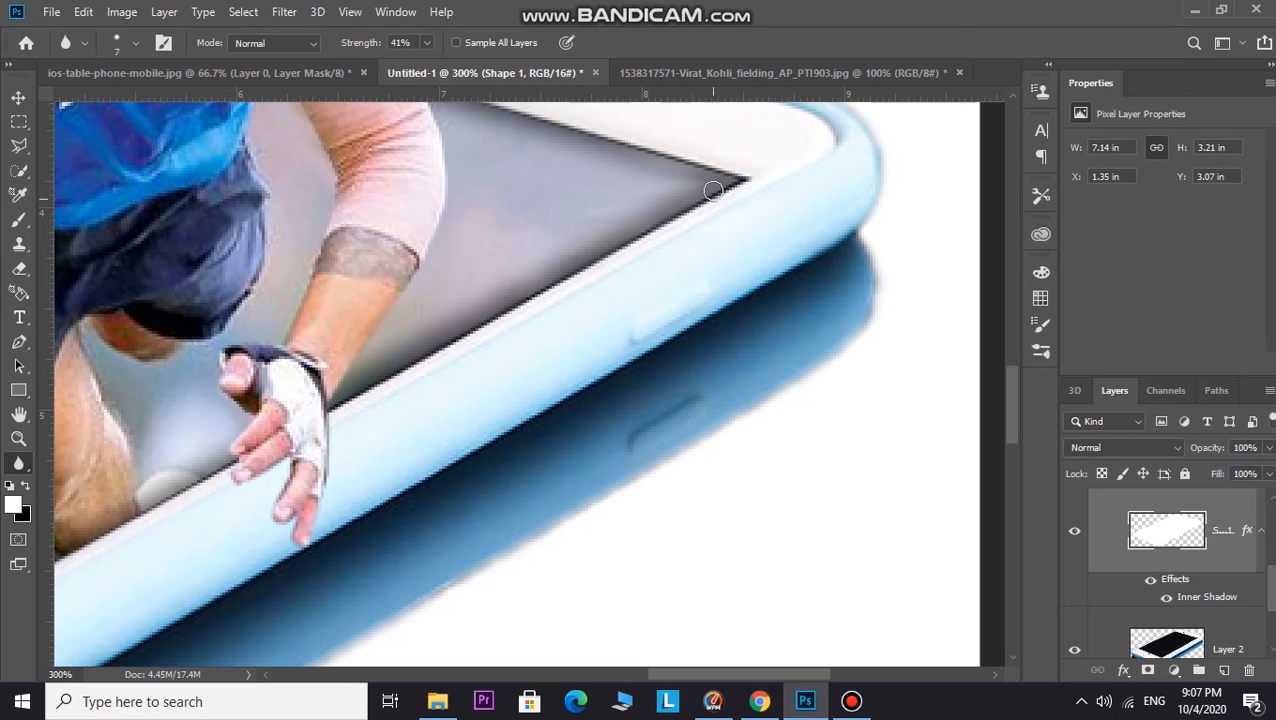
# - On Layer 2, blur the phone's bezel along the screen's long edge up to the open hand and along its earpiece side
pyautogui.click(1148, 632)
pyautogui.moveTo(699, 220)
pyautogui.mouseDown()
pyautogui.moveTo(505, 300)
pyautogui.moveTo(520, 298)
pyautogui.moveTo(362, 386)
pyautogui.moveTo(414, 367)
pyautogui.moveTo(409, 380)
pyautogui.moveTo(347, 400)
pyautogui.moveTo(393, 374)
pyautogui.moveTo(336, 406)
pyautogui.mouseUp()
pyautogui.moveTo(693, 212)
pyautogui.mouseDown()
pyautogui.moveTo(743, 181)
pyautogui.moveTo(573, 128)
pyautogui.mouseUp()
pyautogui.scroll(4, 482, 101)
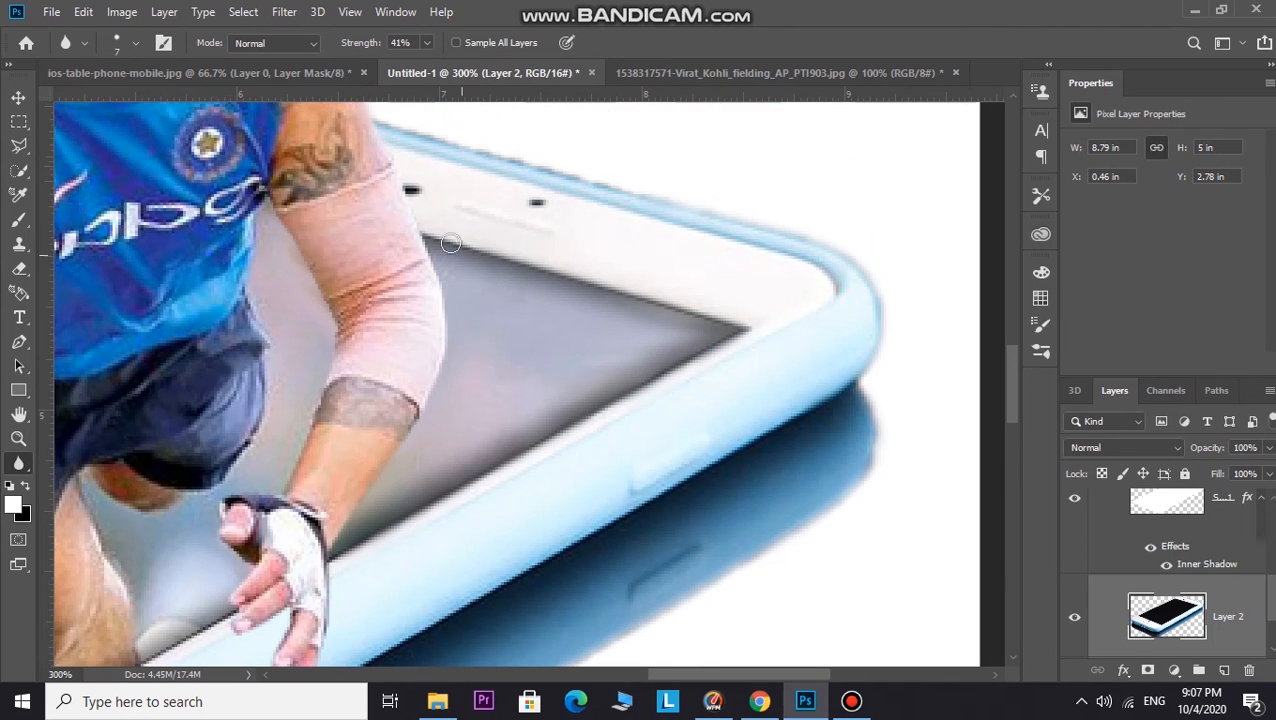
pyautogui.scroll(-5, 498, 363)
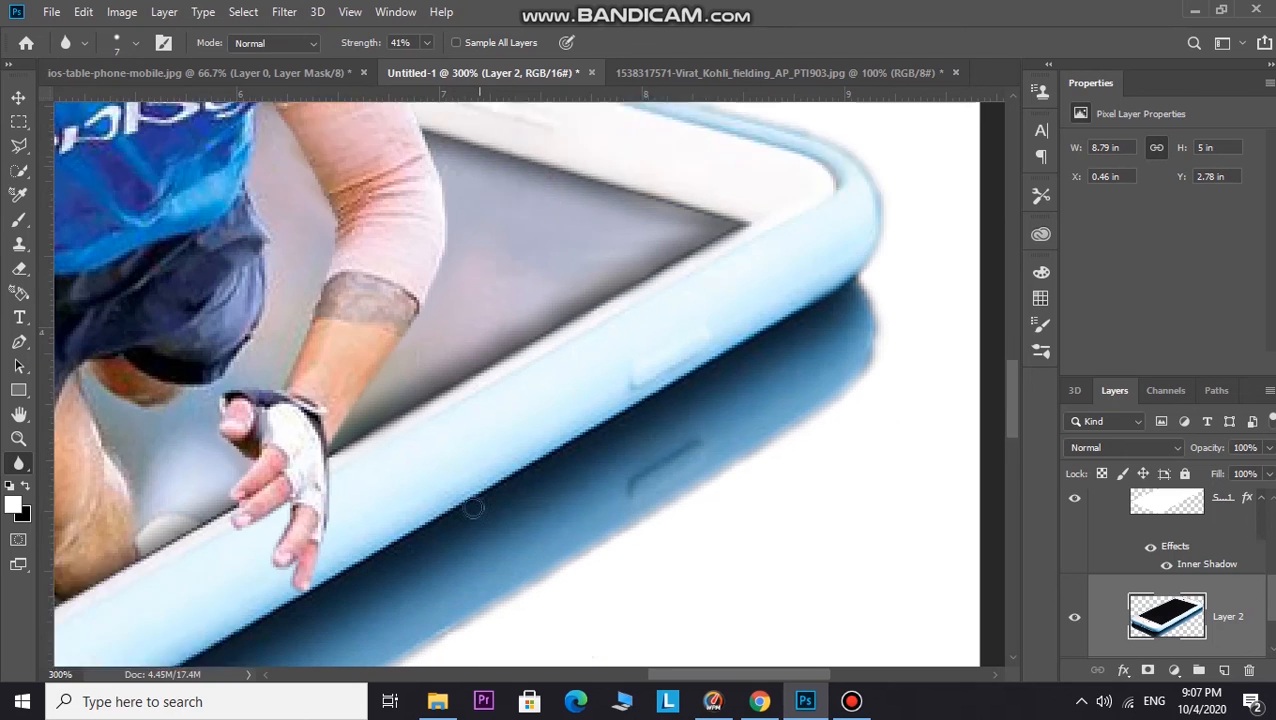
# - Blur the rest of the bezel along the screen, from the open hand past the knee and along the home button side
pyautogui.moveTo(226, 404); pyautogui.dragTo(117, 479)
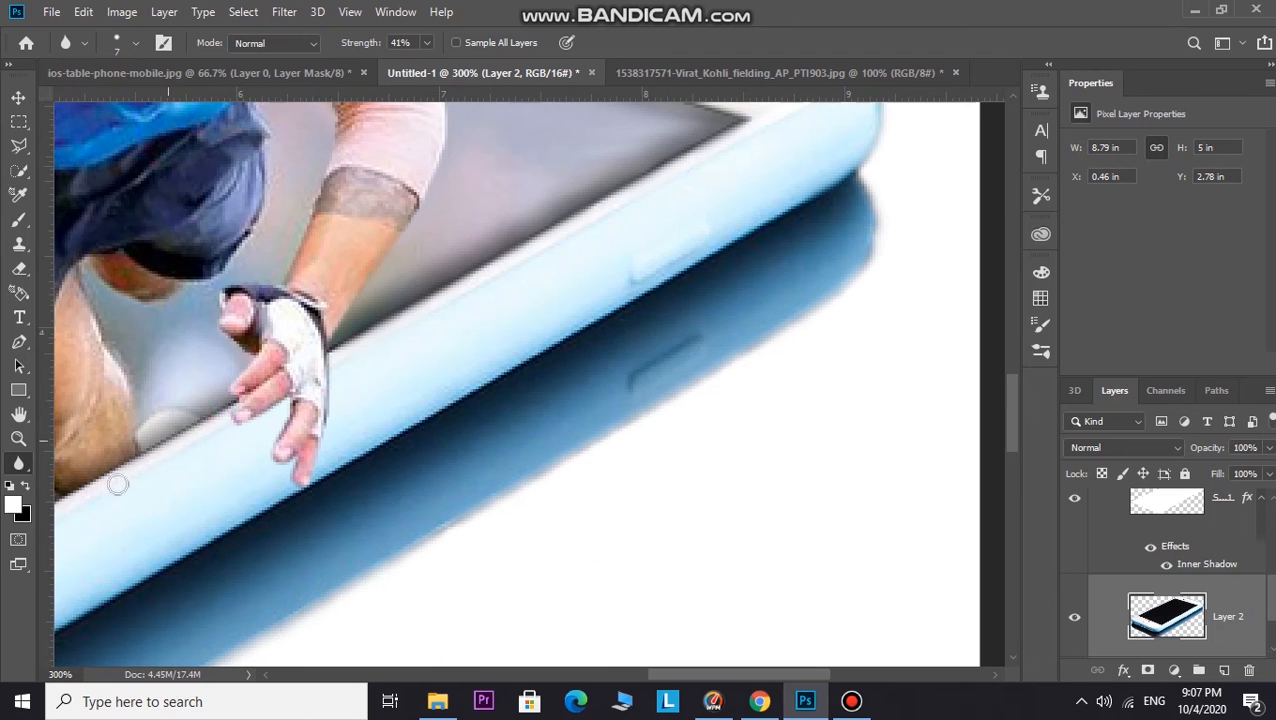
pyautogui.moveTo(716, 678); pyautogui.dragTo(626, 678)
pyautogui.scroll(-2, 558, 526)
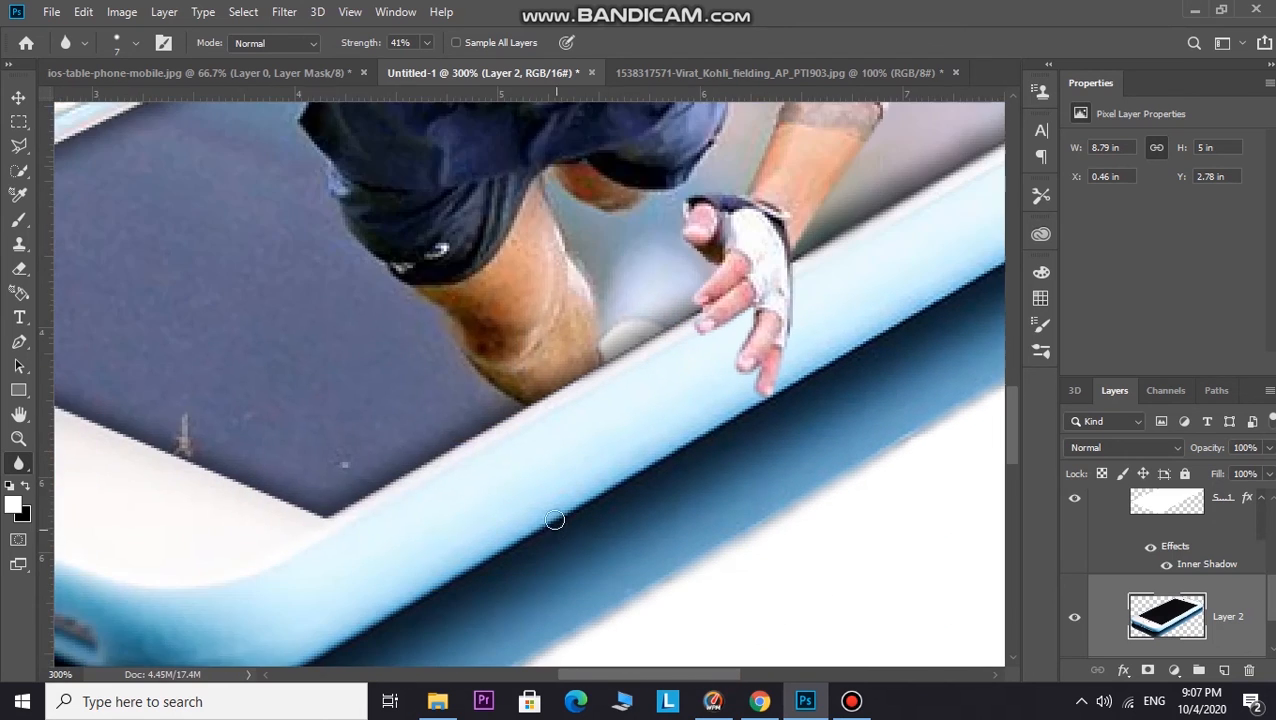
pyautogui.moveTo(554, 407); pyautogui.dragTo(440, 443)
pyautogui.moveTo(590, 683); pyautogui.dragTo(520, 683)
pyautogui.moveTo(112, 296); pyautogui.dragTo(599, 484)
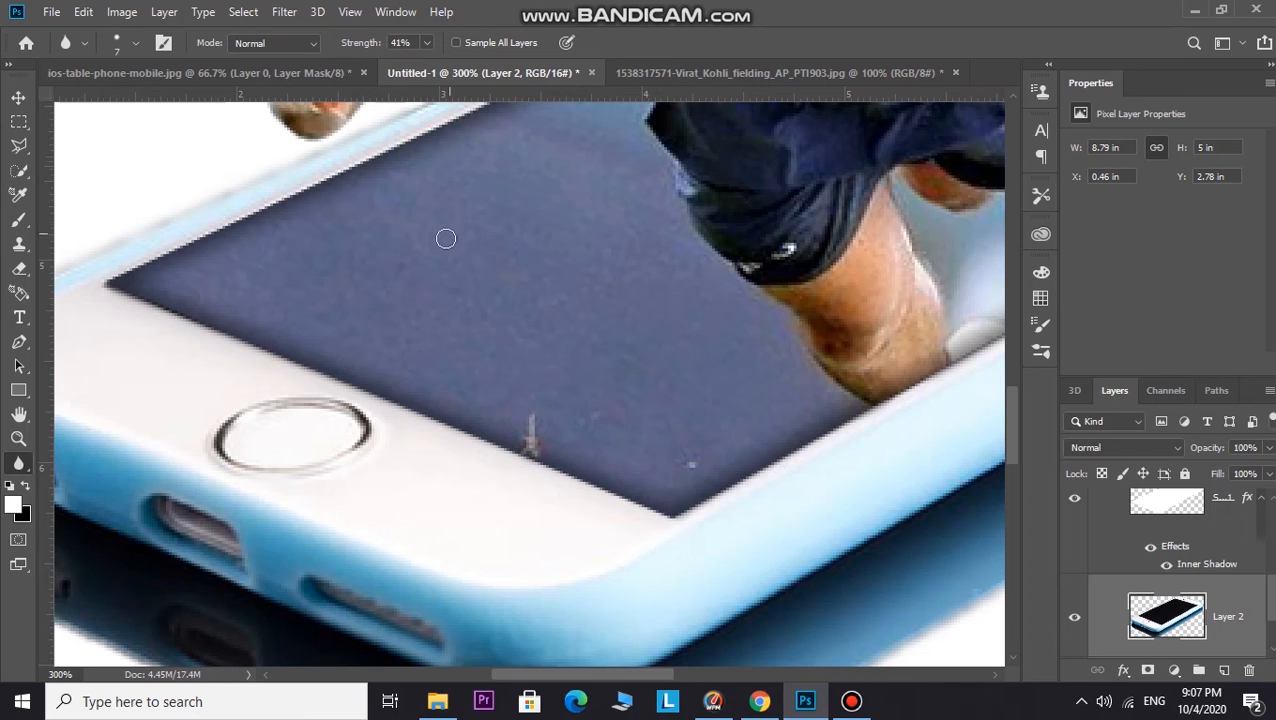
# - Paint a soft blue background behind the phone across the artboard's lower part on Layer 1, using the Brush tool at size 800
pyautogui.scroll(6, 446, 238)
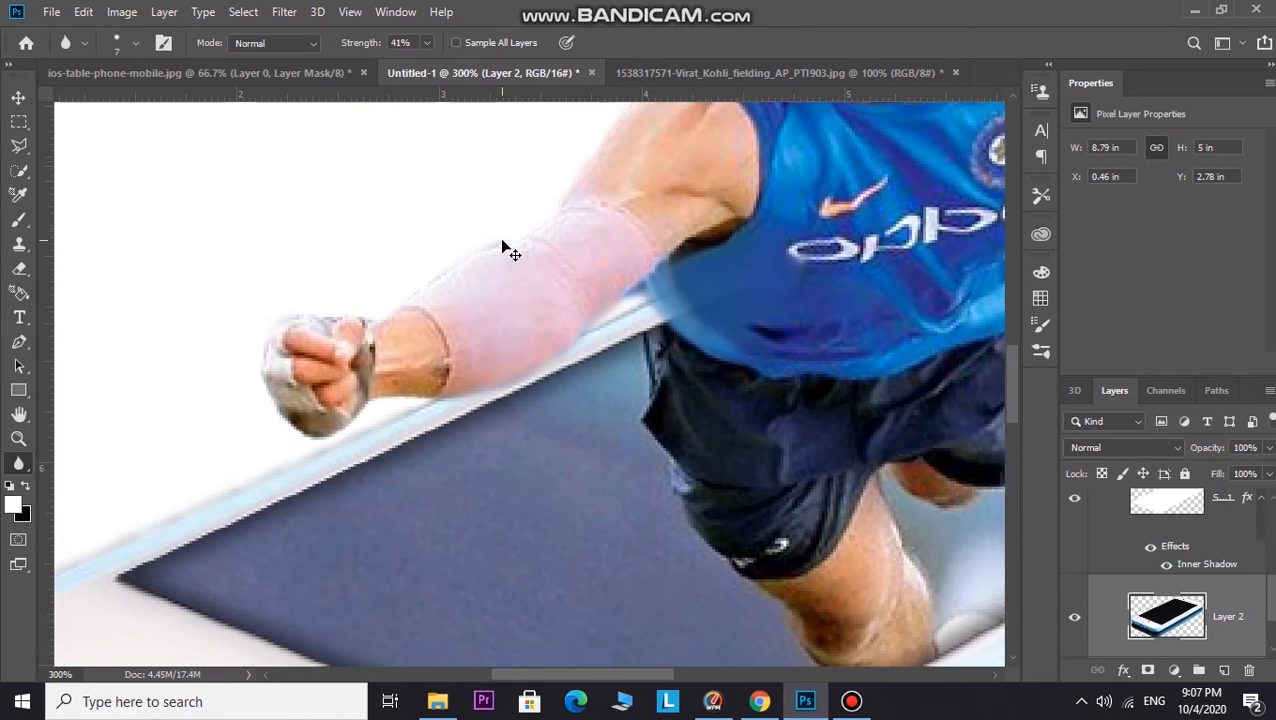
pyautogui.hotkey('ctrl', '-')
pyautogui.hotkey('ctrl', '-')
pyautogui.hotkey('ctrl', '-')
pyautogui.hotkey('ctrl', '-')
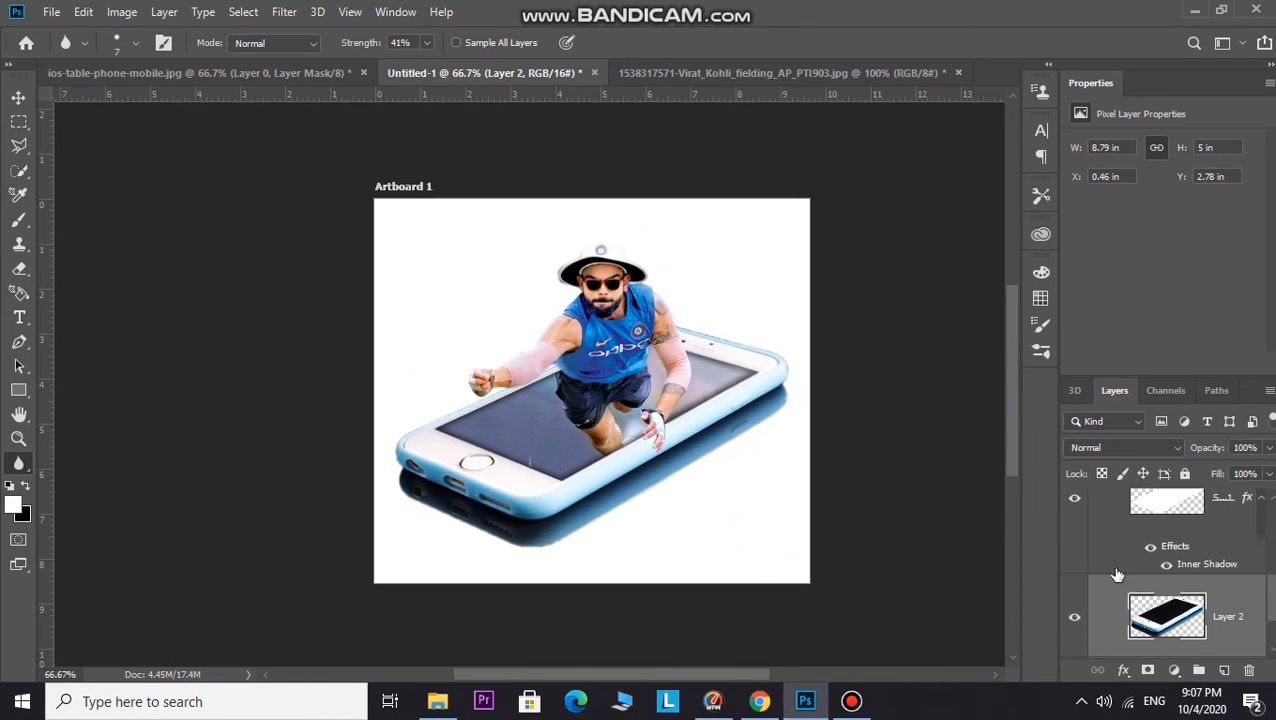
pyautogui.scroll(-2, 1117, 575)
pyautogui.click(1191, 609)
pyautogui.scroll(-1, 214, 361)
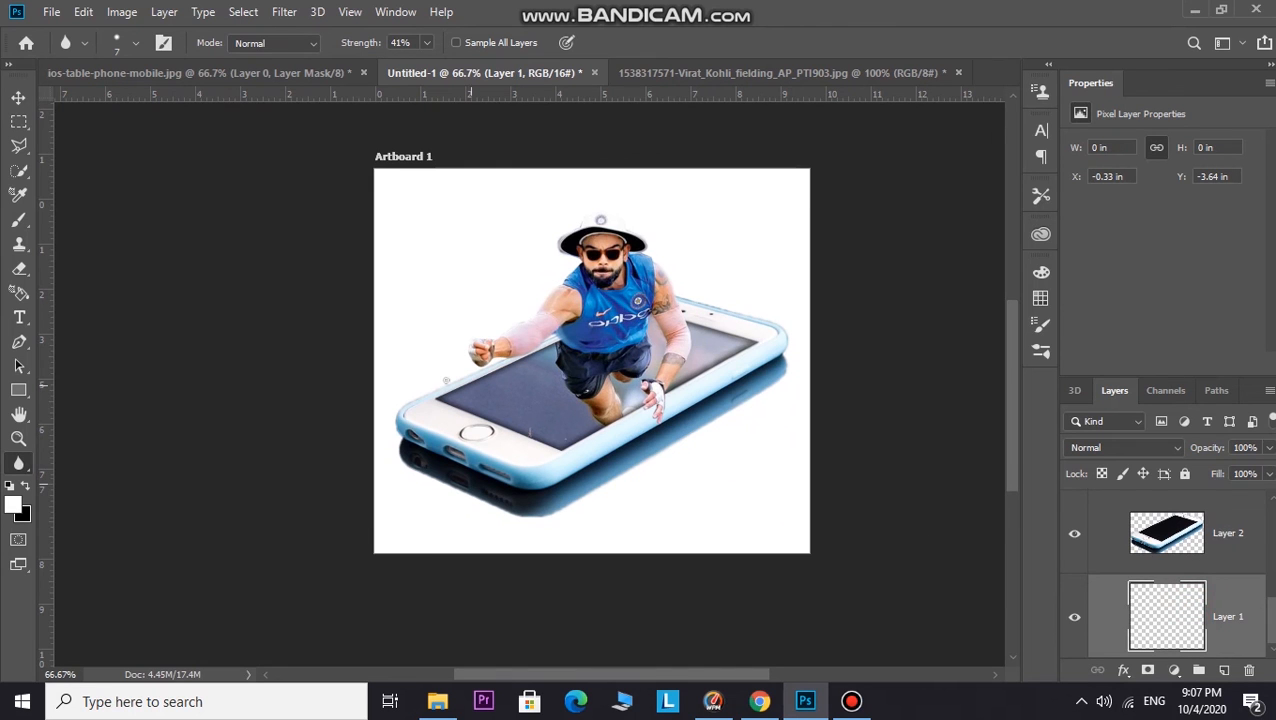
pyautogui.click(17, 226)
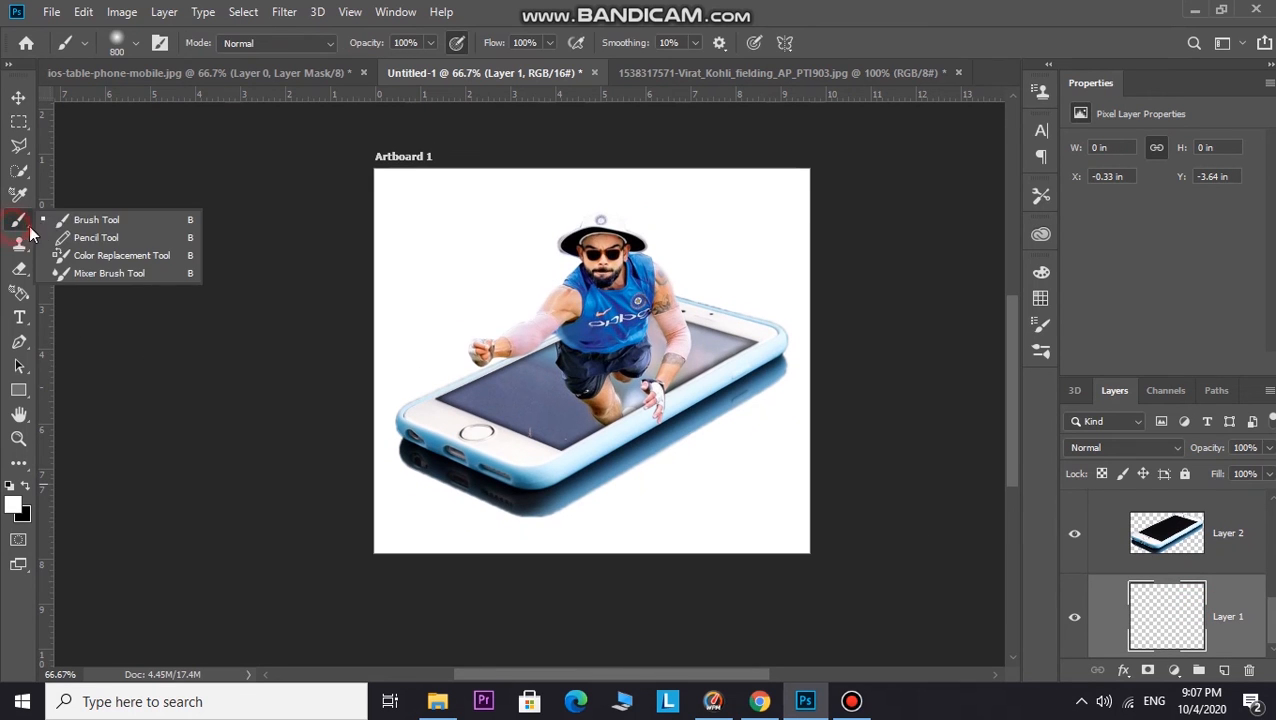
pyautogui.click(88, 220)
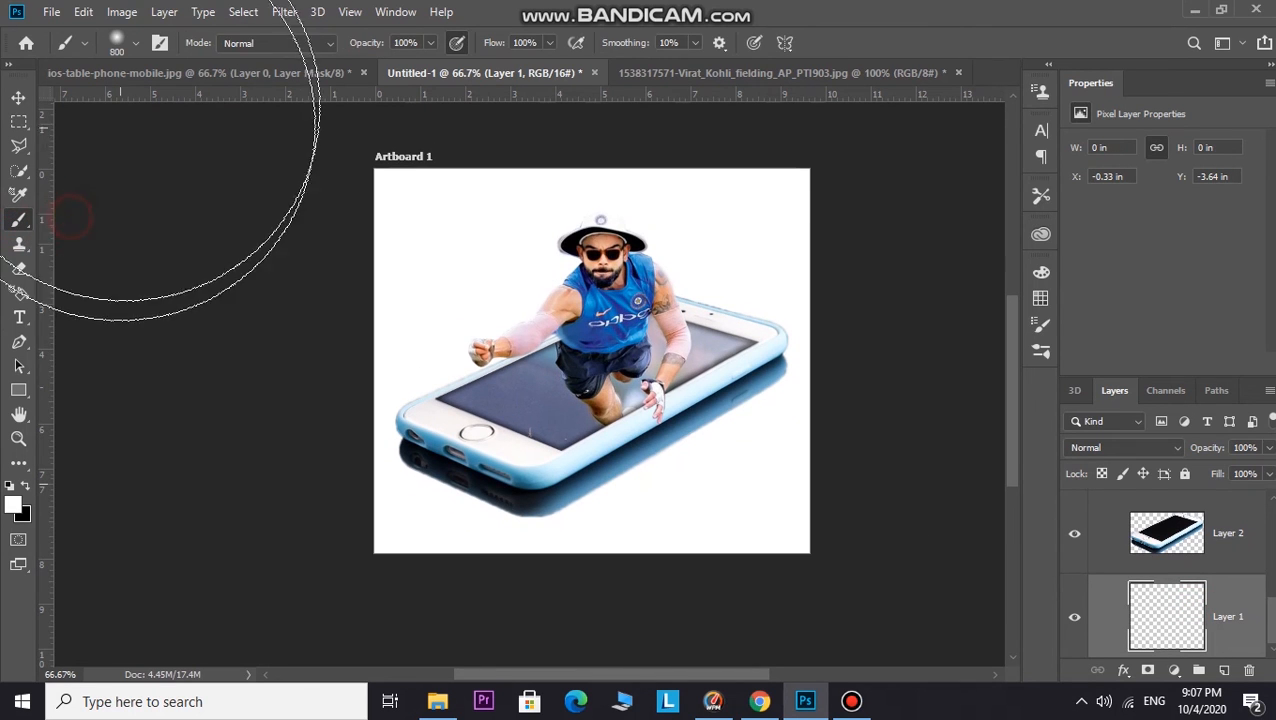
pyautogui.click(1042, 300)
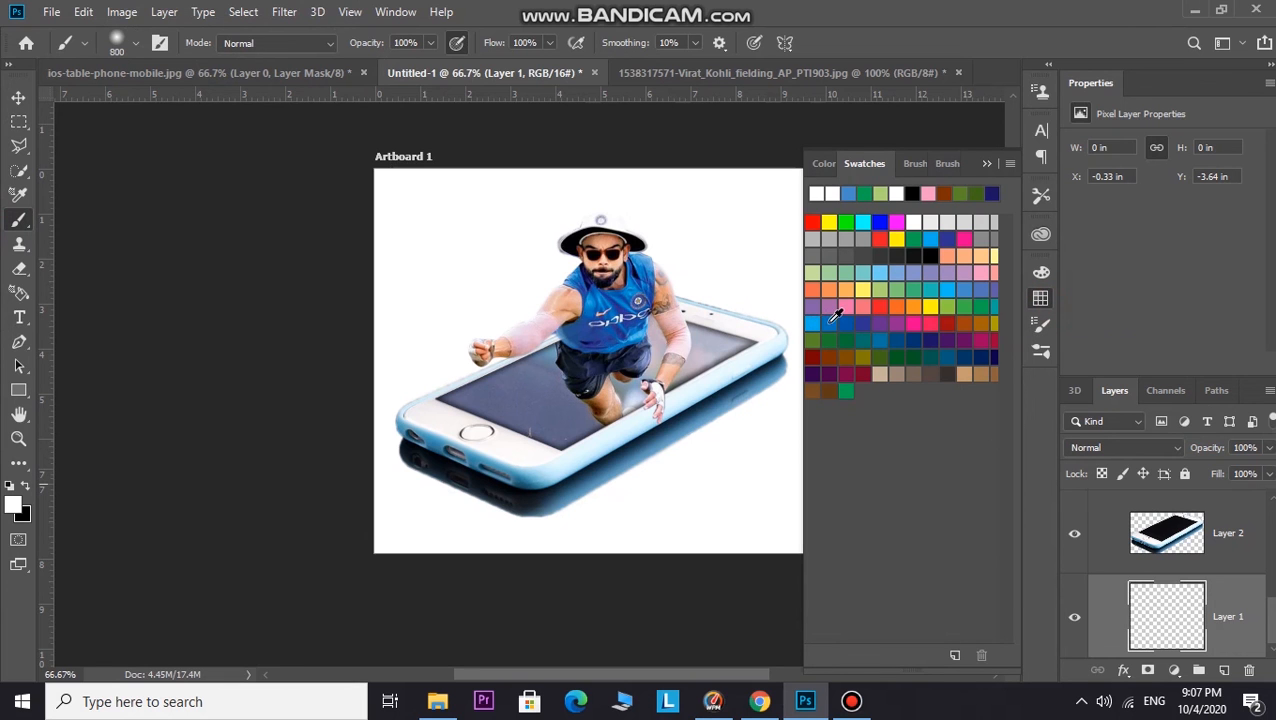
pyautogui.click(830, 322)
pyautogui.moveTo(746, 495)
pyautogui.mouseDown()
pyautogui.moveTo(726, 612)
pyautogui.moveTo(623, 562)
pyautogui.moveTo(484, 598)
pyautogui.mouseUp()
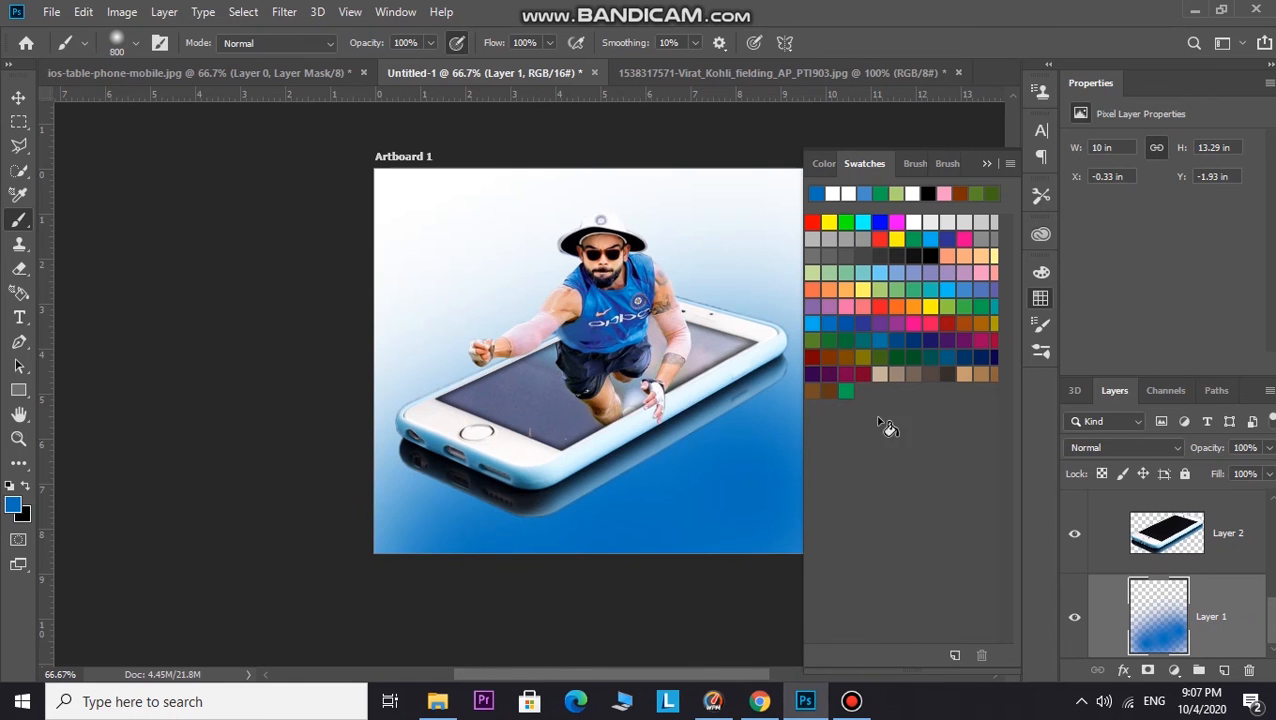
pyautogui.click(986, 165)
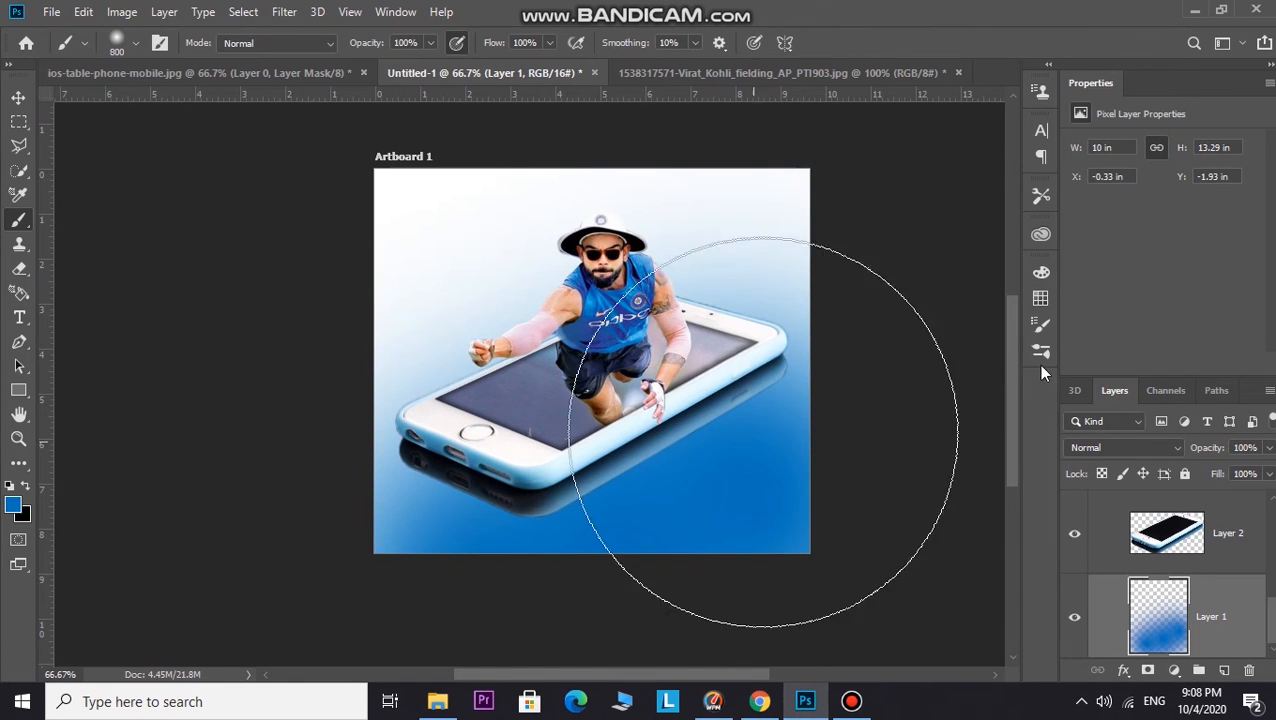